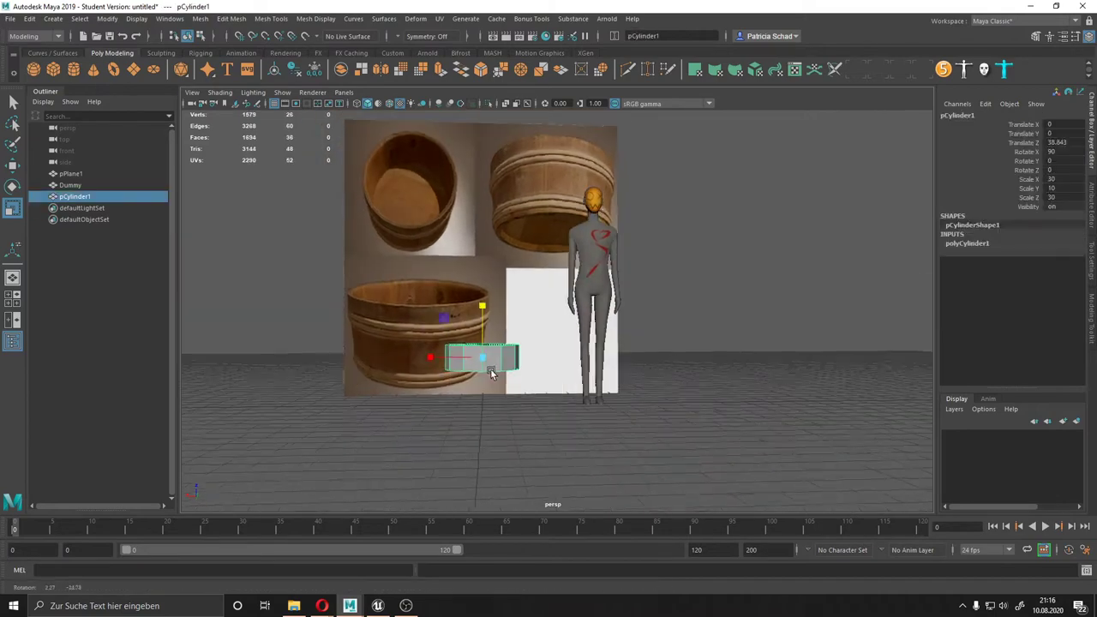
{"action": "type", "text": "13.5"}
- Set pCylinder1's Scale Y to 13.5 in the Channel Box
{"action": "key", "text": "Return"}
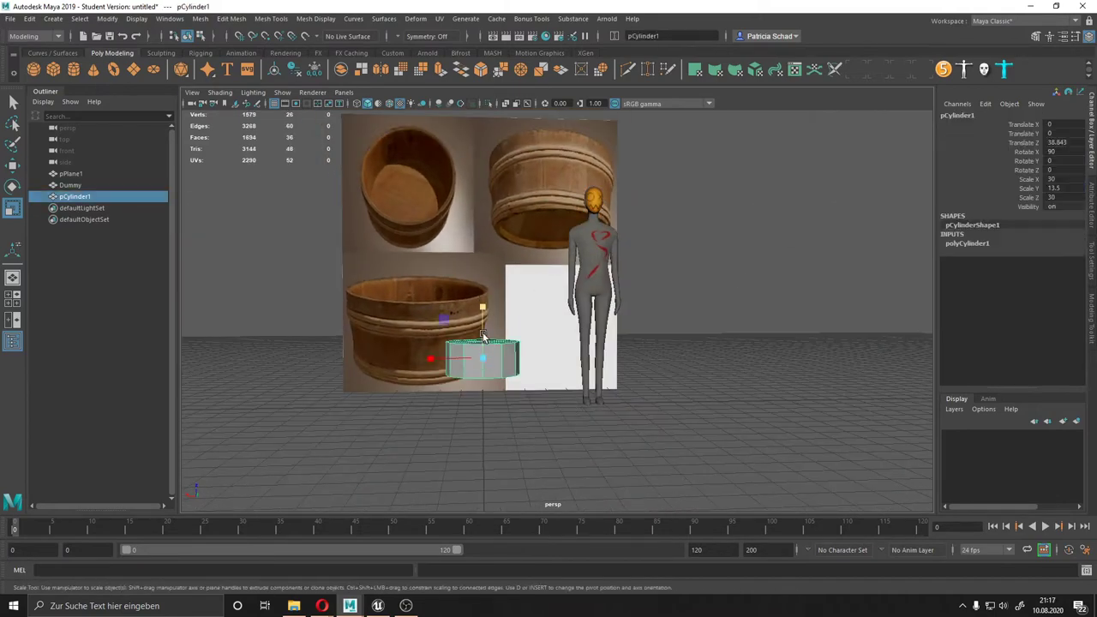
- Select the cylinder's top and delete the top faces to open it
{"action": "right_click_drag", "start_coordinate": [495, 382], "coordinate": [495, 355]}
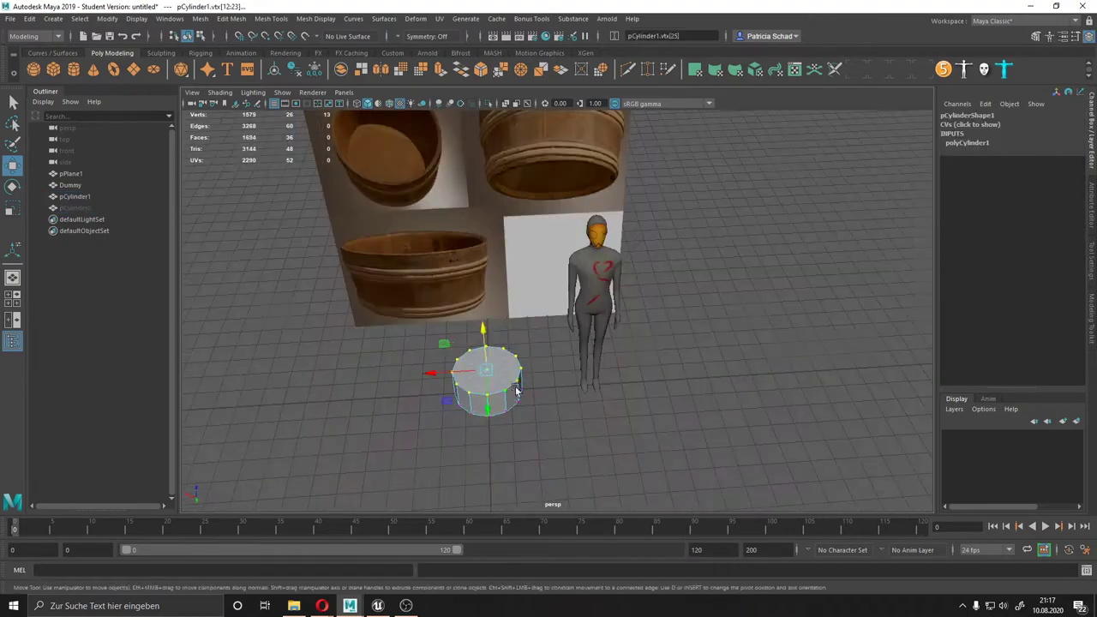
{"action": "mouse_move", "coordinate": [600, 386]}
{"action": "left_mouse_down", "text": "alt"}
{"action": "mouse_move", "coordinate": [459, 337]}
{"action": "mouse_move", "coordinate": [541, 435]}
{"action": "mouse_move", "coordinate": [1083, 234]}
{"action": "left_mouse_up", "text": "alt"}
{"action": "left_click", "coordinate": [1091, 321]}
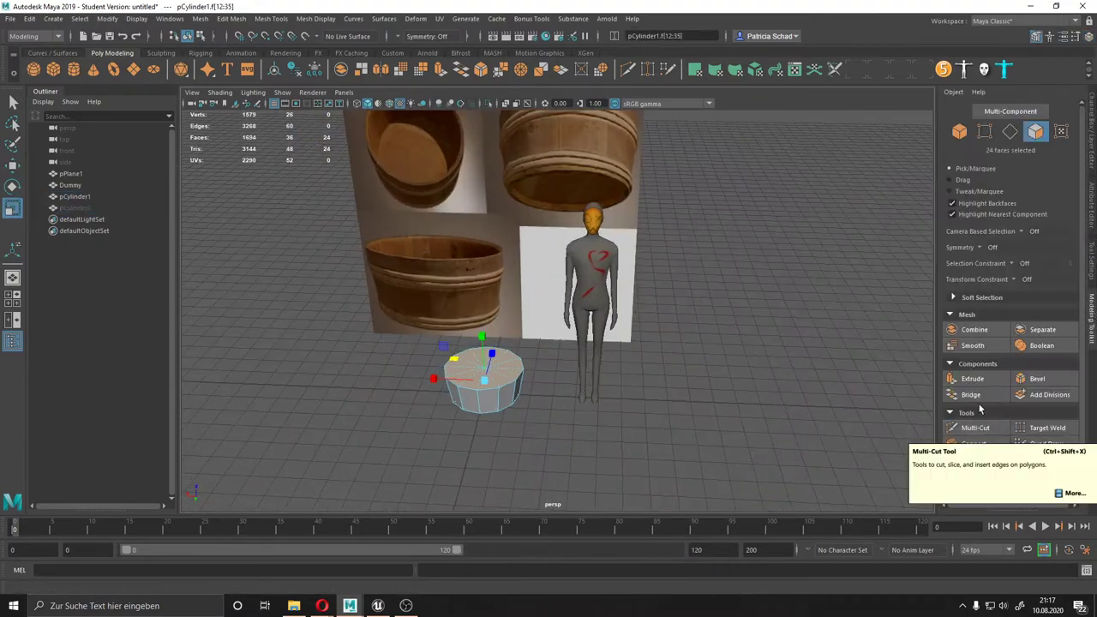
{"action": "mouse_move", "coordinate": [480, 181]}
{"action": "left_mouse_down", "text": "alt"}
{"action": "mouse_move", "coordinate": [519, 412]}
{"action": "mouse_move", "coordinate": [546, 413]}
{"action": "mouse_move", "coordinate": [600, 371]}
{"action": "mouse_move", "coordinate": [515, 431]}
{"action": "mouse_move", "coordinate": [568, 448]}
{"action": "mouse_move", "coordinate": [599, 400]}
{"action": "mouse_move", "coordinate": [666, 383]}
{"action": "mouse_move", "coordinate": [651, 372]}
{"action": "mouse_move", "coordinate": [502, 411]}
{"action": "mouse_move", "coordinate": [448, 348]}
{"action": "mouse_move", "coordinate": [445, 412]}
{"action": "mouse_move", "coordinate": [470, 373]}
{"action": "mouse_move", "coordinate": [465, 348]}
{"action": "mouse_move", "coordinate": [493, 408]}
{"action": "mouse_move", "coordinate": [428, 292]}
{"action": "mouse_move", "coordinate": [531, 313]}
{"action": "left_mouse_up", "text": "alt"}
{"action": "key", "text": "Delete"}
- Scale the top rim outward so the tub flares, and add two edge loops around the sides
{"action": "key", "text": "w"}
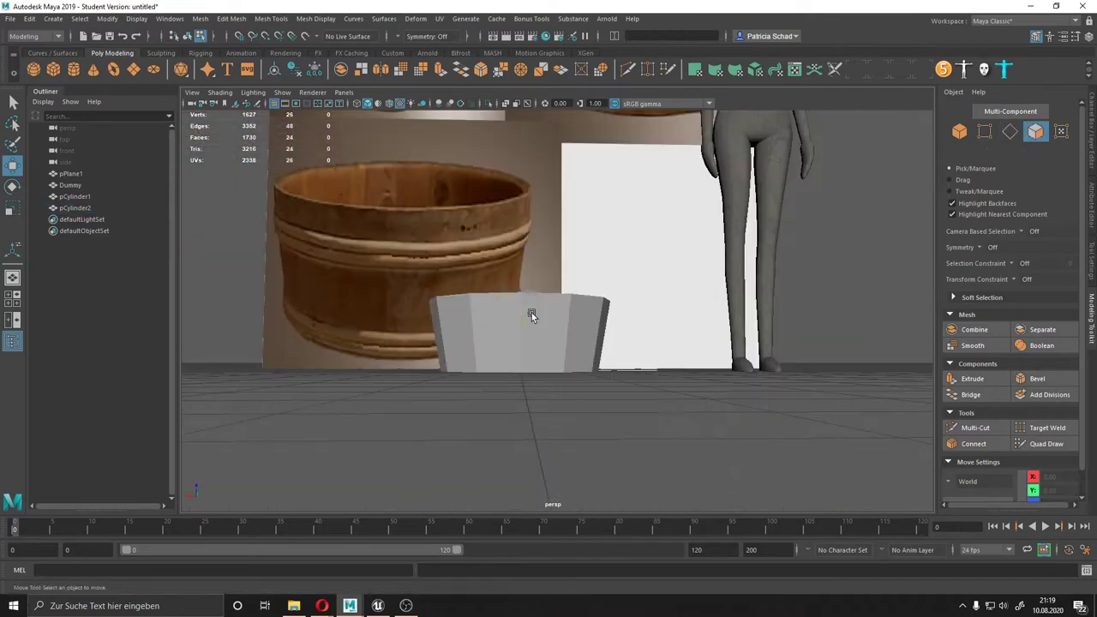
{"action": "right_click_drag", "start_coordinate": [625, 289], "coordinate": [583, 289]}
{"action": "left_click_drag", "start_coordinate": [411, 279], "coordinate": [617, 307]}
{"action": "key", "text": "r"}
{"action": "mouse_move", "coordinate": [517, 249]}
{"action": "left_mouse_down", "text": "alt"}
{"action": "mouse_move", "coordinate": [465, 323]}
{"action": "mouse_move", "coordinate": [483, 426]}
{"action": "mouse_move", "coordinate": [467, 421]}
{"action": "left_mouse_up", "text": "alt"}
{"action": "right_click_drag", "start_coordinate": [525, 292], "coordinate": [532, 268]}
{"action": "left_click", "coordinate": [951, 444]}
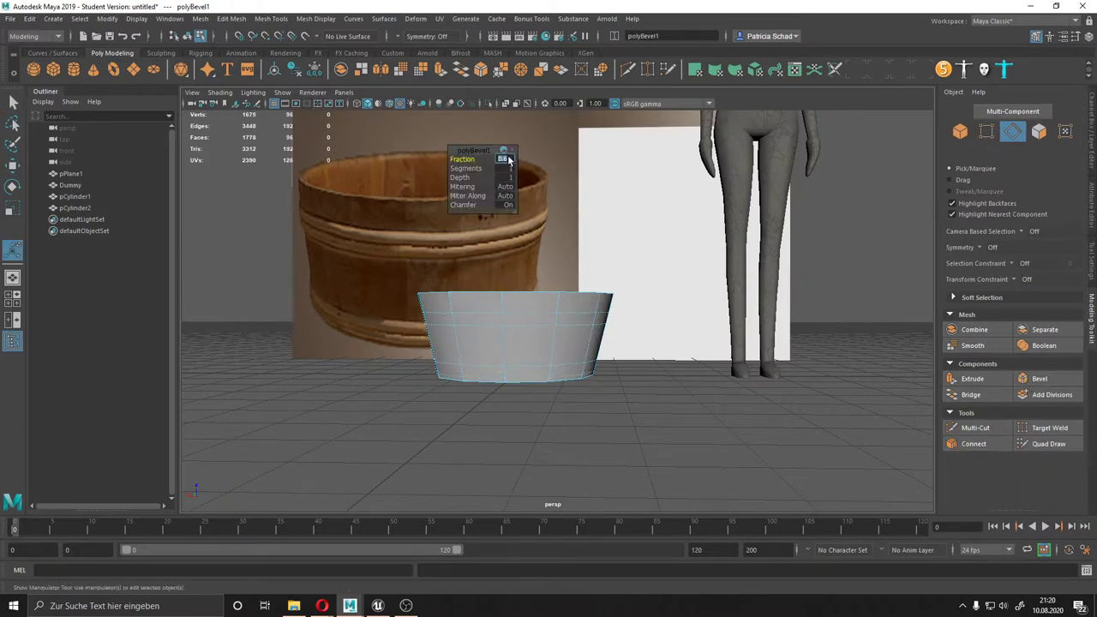
- Insert a new edge loop around the tub's side
{"action": "left_click", "coordinate": [454, 314]}
{"action": "right_click_drag", "start_coordinate": [454, 314], "coordinate": [727, 380], "text": "alt"}
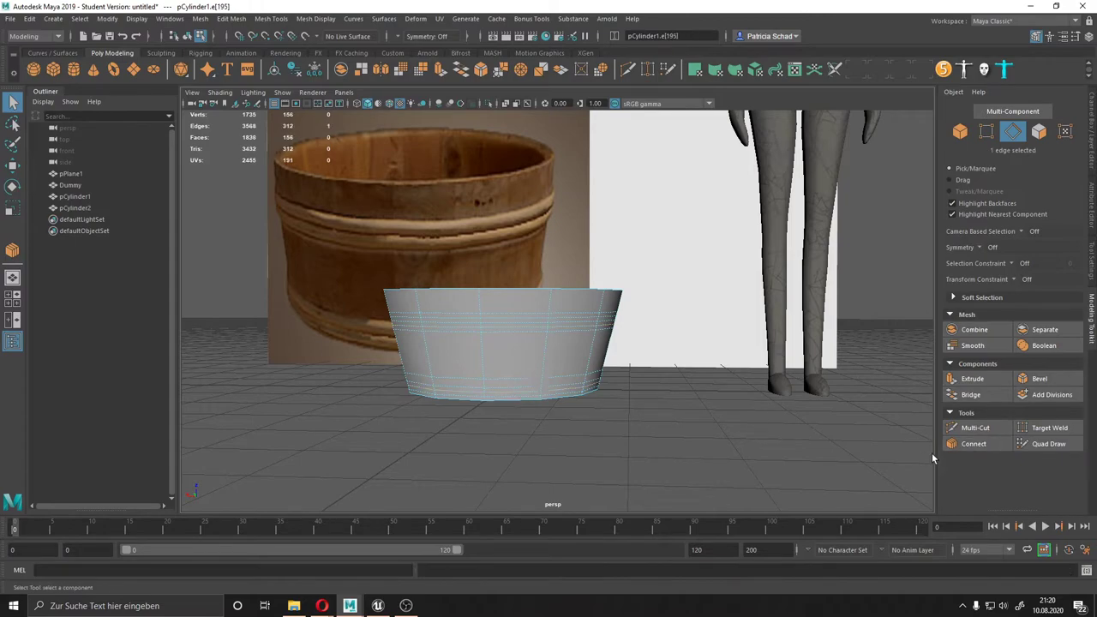
{"action": "left_click", "coordinate": [271, 18]}
{"action": "left_click", "coordinate": [300, 94]}
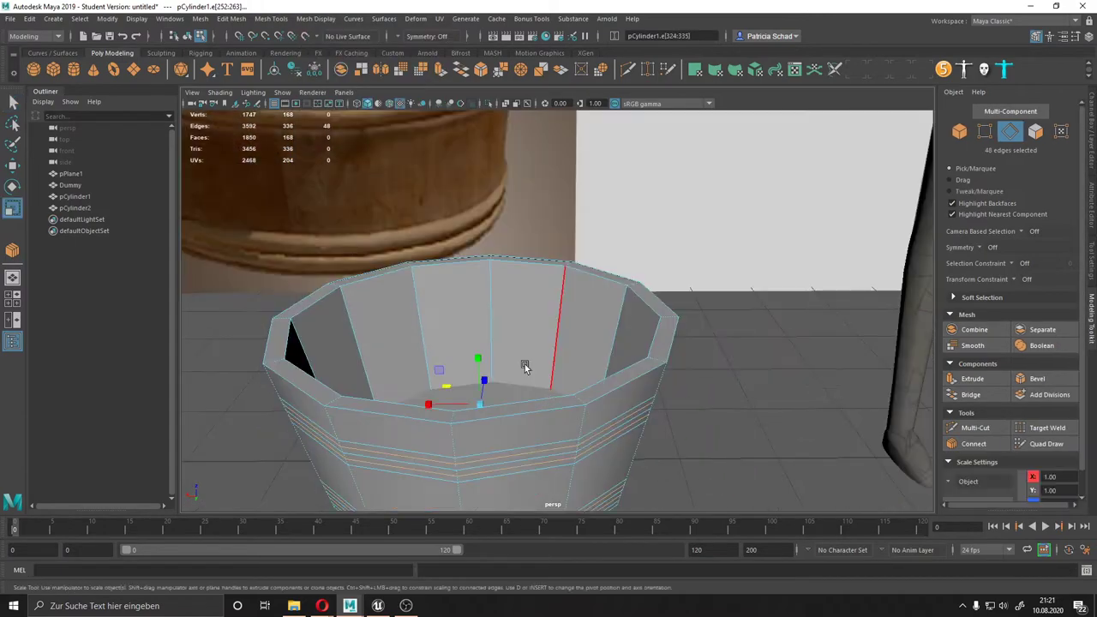
{"action": "mouse_move", "coordinate": [526, 367]}
{"action": "left_mouse_down", "text": "alt"}
{"action": "mouse_move", "coordinate": [677, 399]}
{"action": "mouse_move", "coordinate": [662, 431]}
{"action": "left_mouse_up", "text": "alt"}
- Select the side edge loop and the inner bottom edge loop for bevelling
{"action": "double_click", "coordinate": [437, 347]}
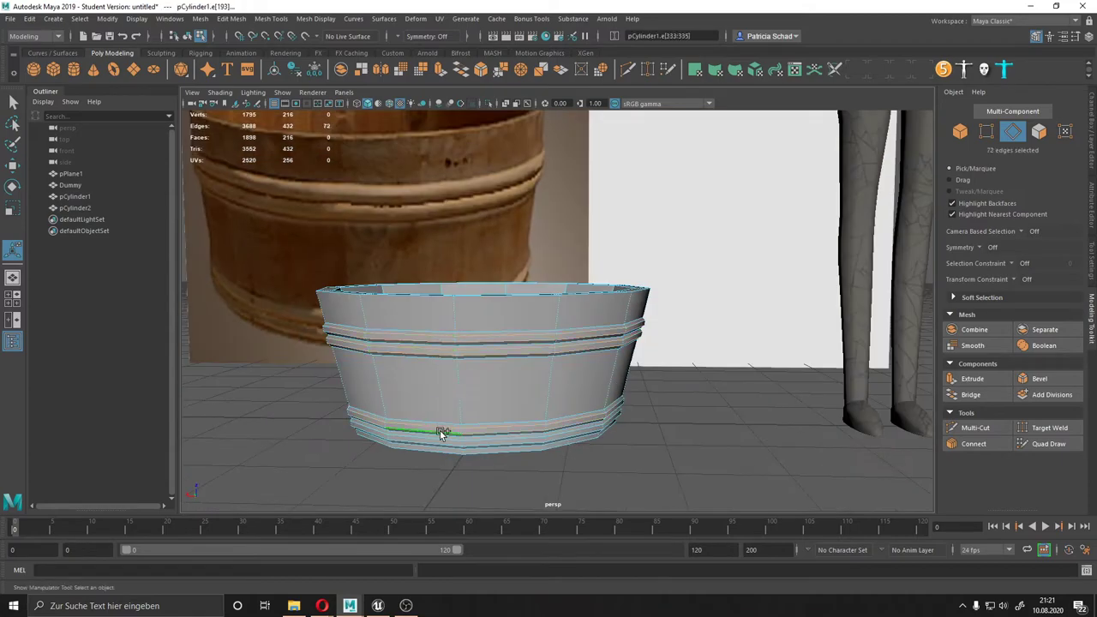
{"action": "left_click_drag", "start_coordinate": [442, 433], "coordinate": [600, 403], "text": "alt"}
{"action": "mouse_move", "coordinate": [693, 380]}
{"action": "left_mouse_down", "text": "alt"}
{"action": "mouse_move", "coordinate": [651, 415]}
{"action": "mouse_move", "coordinate": [600, 377]}
{"action": "left_mouse_up", "text": "alt"}
{"action": "double_click", "coordinate": [489, 400]}
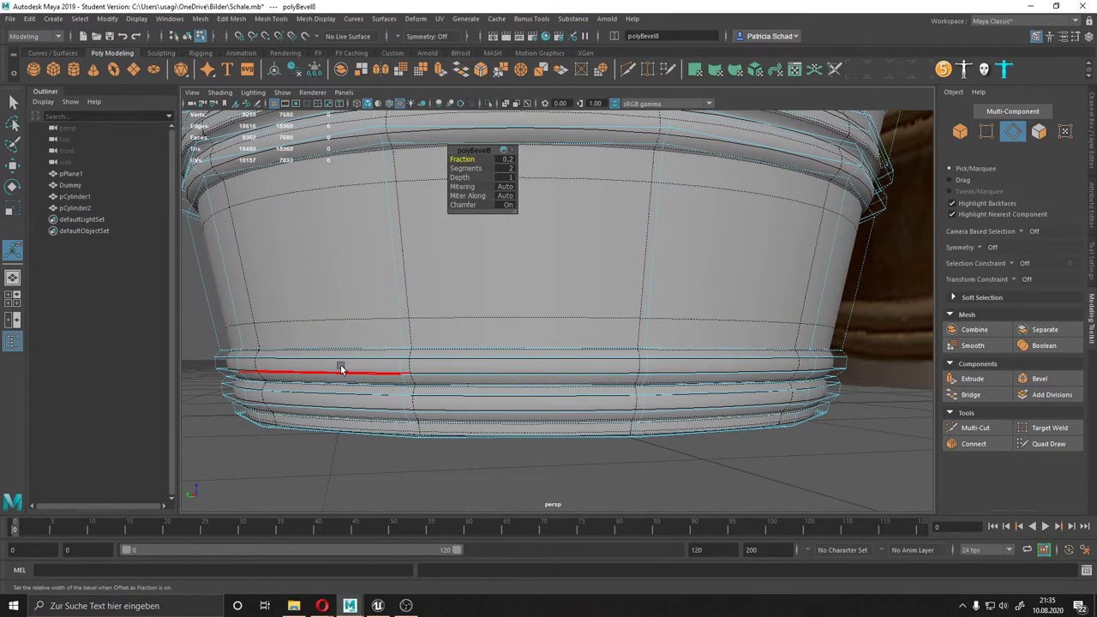
- Select the band's face ring, return to object mode and preview the smoothed bowl with F3
{"action": "double_click", "coordinate": [428, 366]}
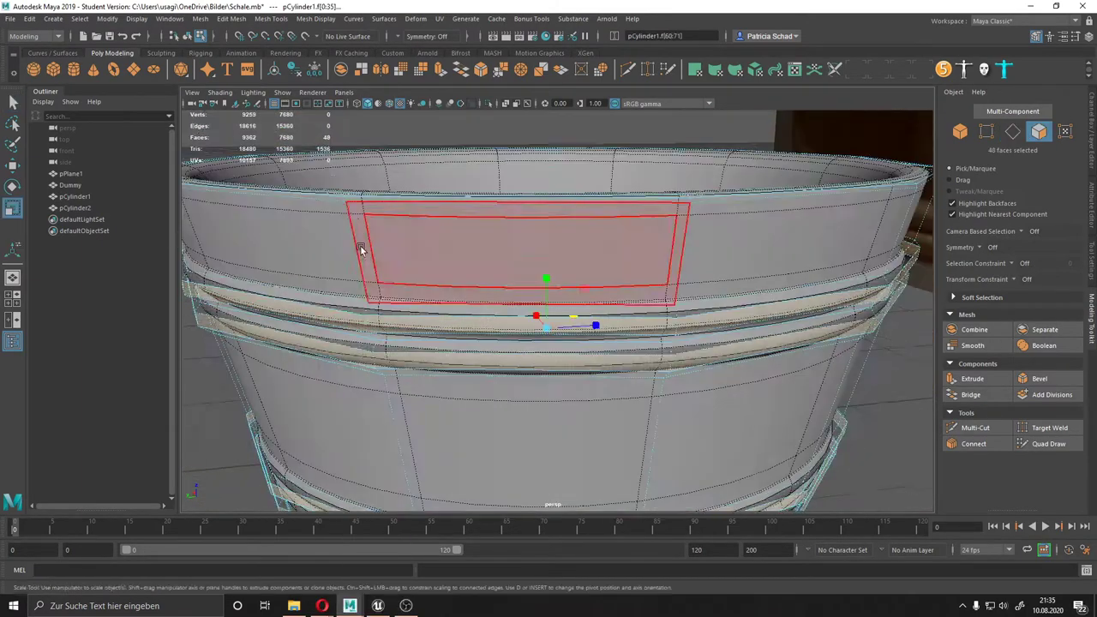
{"action": "left_click", "coordinate": [244, 359]}
{"action": "key", "text": "F3"}
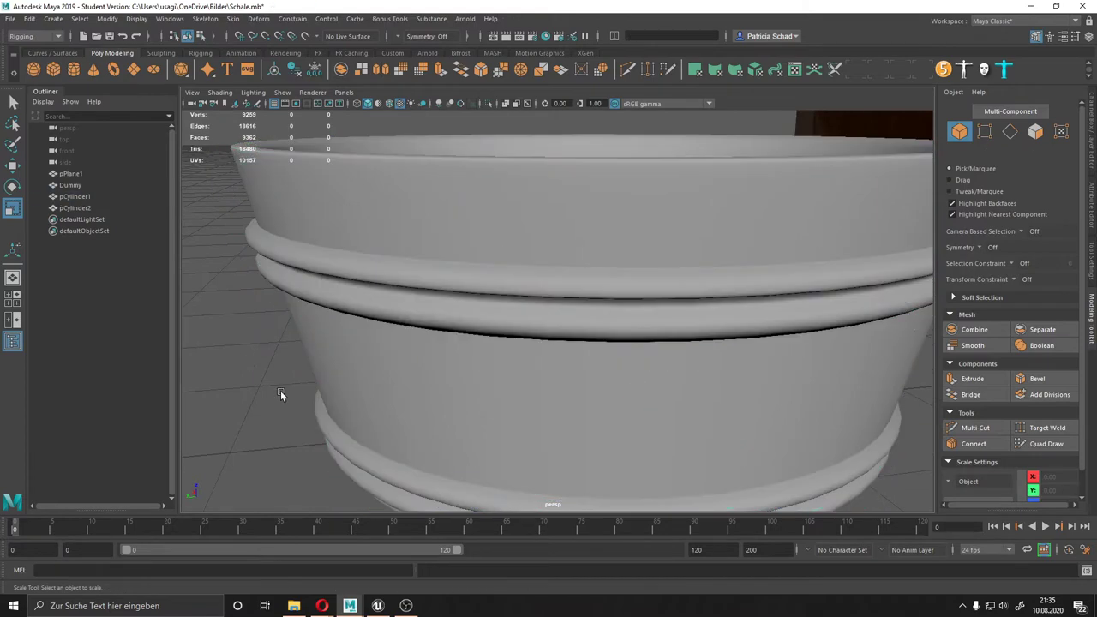
{"action": "scroll", "coordinate": [419, 334], "scroll_direction": "down", "scroll_amount": 5}
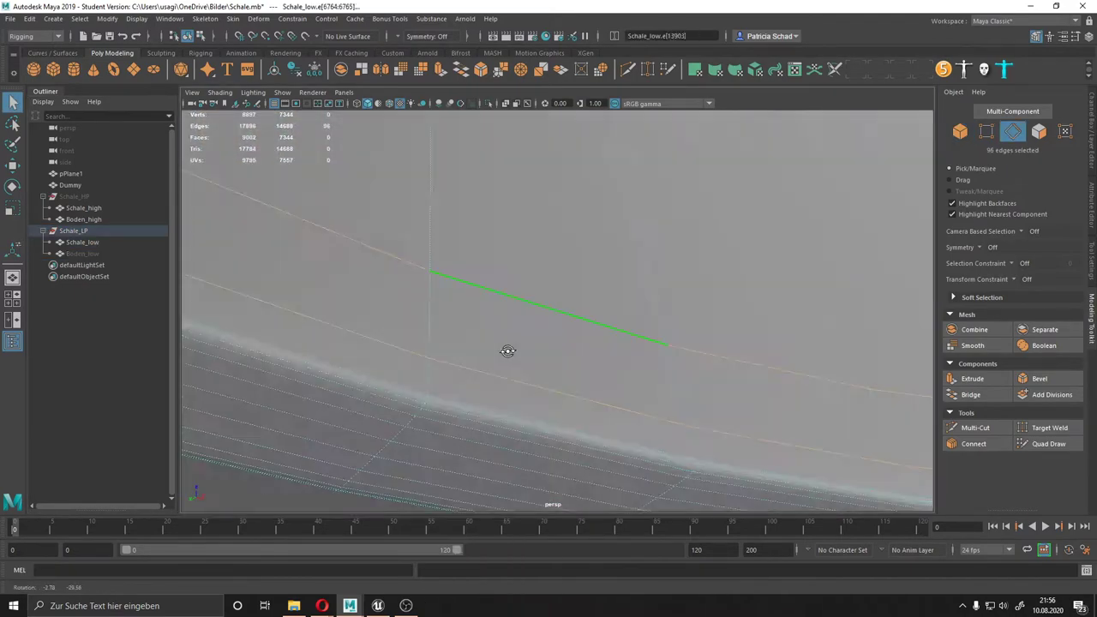
- Delete the first batch of redundant edge loops from the low-poly bowl Schale_low
{"action": "left_click_drag", "start_coordinate": [507, 350], "coordinate": [441, 409], "text": "alt"}
{"action": "double_click", "coordinate": [311, 474], "text": "shift"}
{"action": "left_click_drag", "start_coordinate": [310, 474], "coordinate": [426, 349], "text": "alt"}
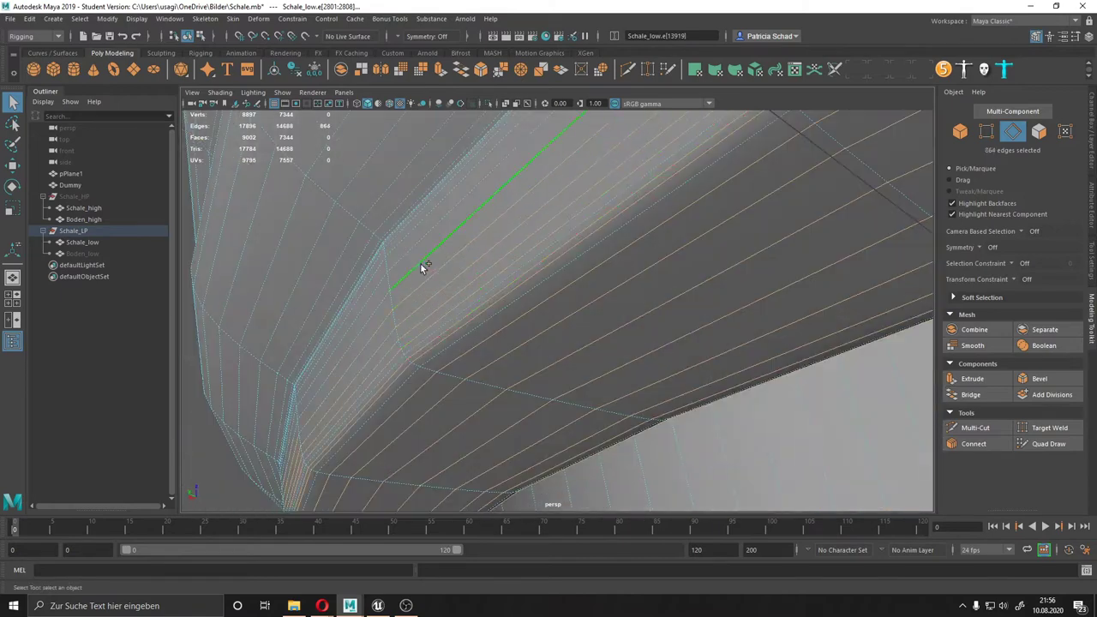
{"action": "key", "text": "Delete"}
{"action": "right_click_drag", "start_coordinate": [421, 268], "coordinate": [528, 300], "text": "alt"}
{"action": "key", "text": "Delete"}
{"action": "mouse_move", "coordinate": [316, 279]}
{"action": "left_mouse_down", "text": "alt"}
{"action": "mouse_move", "coordinate": [413, 180]}
{"action": "mouse_move", "coordinate": [474, 251]}
{"action": "mouse_move", "coordinate": [449, 265]}
{"action": "mouse_move", "coordinate": [458, 282]}
{"action": "mouse_move", "coordinate": [486, 260]}
{"action": "mouse_move", "coordinate": [492, 292]}
{"action": "mouse_move", "coordinate": [480, 304]}
{"action": "mouse_move", "coordinate": [518, 264]}
{"action": "mouse_move", "coordinate": [526, 318]}
{"action": "mouse_move", "coordinate": [482, 320]}
{"action": "mouse_move", "coordinate": [456, 273]}
{"action": "mouse_move", "coordinate": [448, 318]}
{"action": "mouse_move", "coordinate": [507, 311]}
{"action": "mouse_move", "coordinate": [516, 328]}
{"action": "mouse_move", "coordinate": [586, 240]}
{"action": "mouse_move", "coordinate": [615, 328]}
{"action": "mouse_move", "coordinate": [637, 326]}
{"action": "left_mouse_up", "text": "alt"}
{"action": "key", "text": "F2"}
{"action": "key", "text": "Delete"}
{"action": "double_click", "coordinate": [461, 293]}
{"action": "double_click", "coordinate": [460, 293], "text": "shift"}
{"action": "double_click", "coordinate": [484, 304], "text": "shift"}
{"action": "key", "text": "Delete"}
{"action": "double_click", "coordinate": [636, 326]}
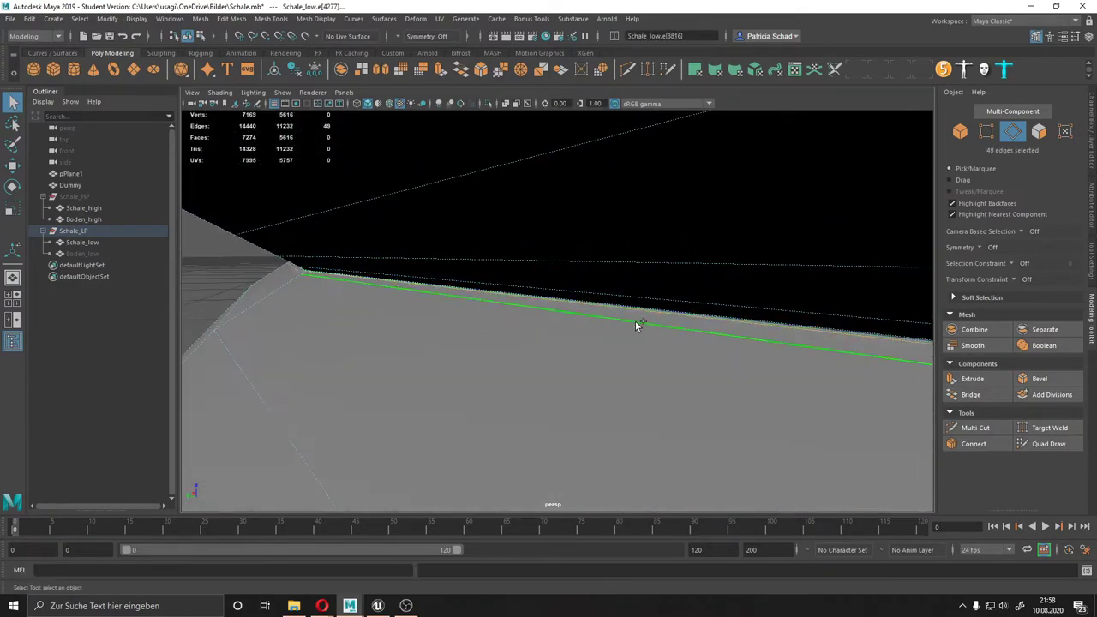
{"action": "key", "text": "Delete"}
- Remove the surplus 48-edge loops around the bowl's rim
{"action": "double_click", "coordinate": [683, 314]}
{"action": "scroll", "coordinate": [684, 330], "scroll_direction": "down", "scroll_amount": 5}
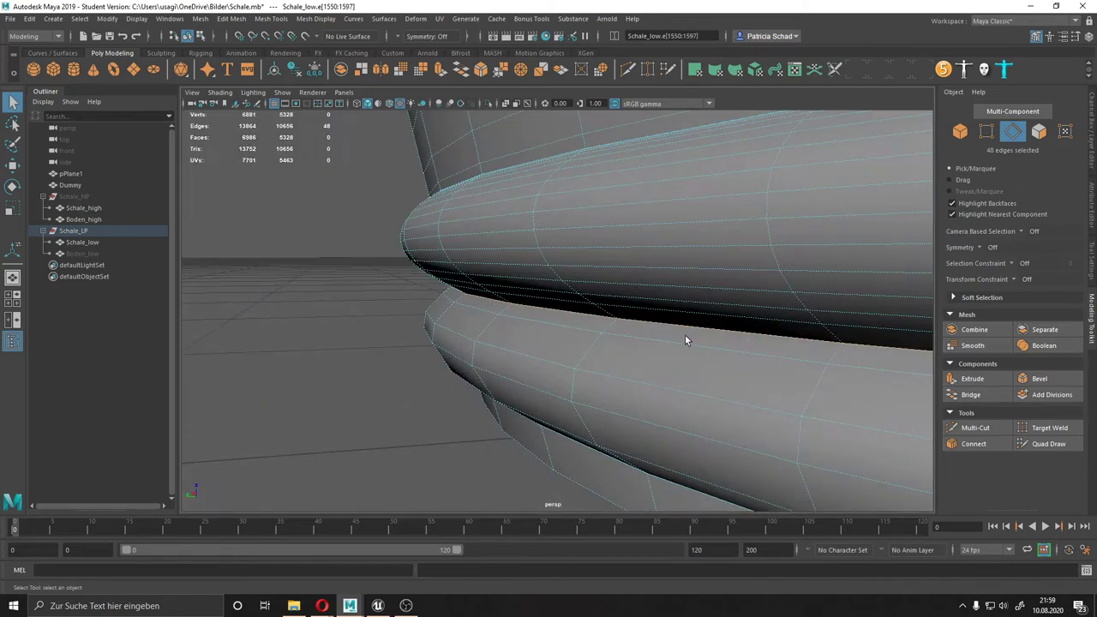
{"action": "mouse_move", "coordinate": [684, 340]}
{"action": "left_mouse_down", "text": "alt"}
{"action": "mouse_move", "coordinate": [578, 172]}
{"action": "mouse_move", "coordinate": [637, 210]}
{"action": "left_mouse_up", "text": "alt"}
{"action": "double_click", "coordinate": [578, 172]}
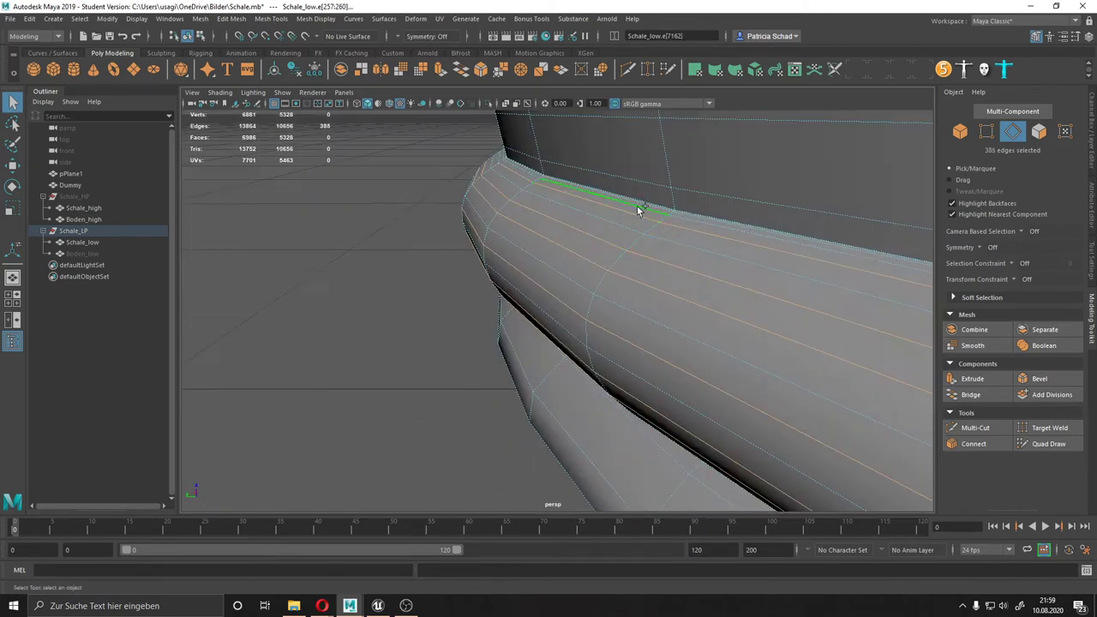
{"action": "key", "text": "Delete"}
{"action": "scroll", "coordinate": [660, 211], "scroll_direction": "up", "scroll_amount": 5}
{"action": "double_click", "coordinate": [630, 332]}
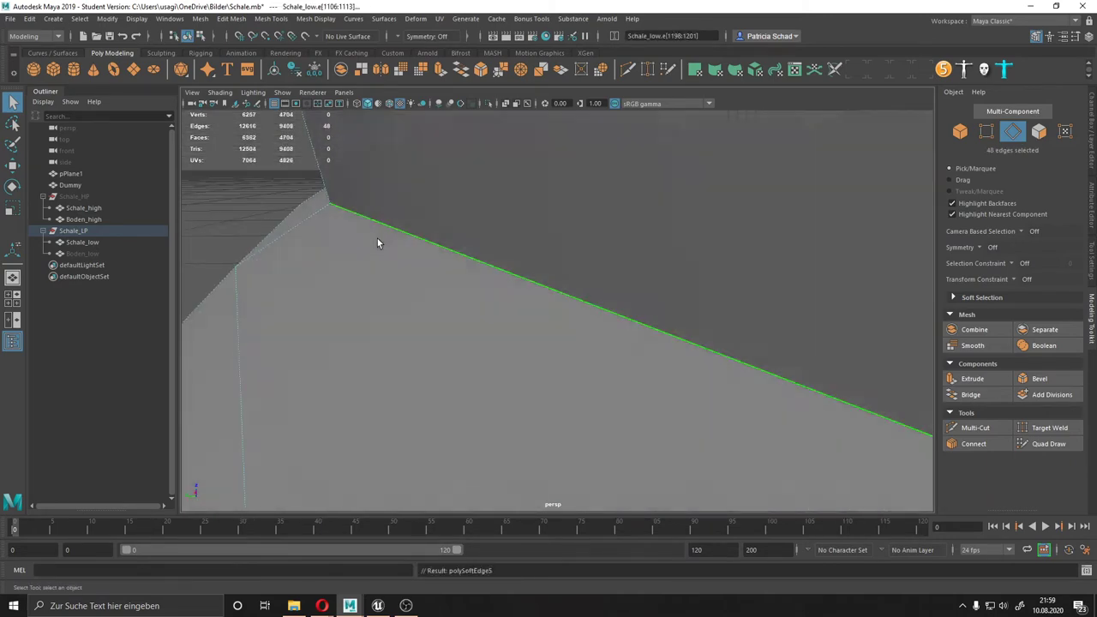
{"action": "scroll", "coordinate": [531, 289], "scroll_direction": "down", "scroll_amount": 5}
{"action": "key", "text": "Delete"}
{"action": "scroll", "coordinate": [549, 262], "scroll_direction": "up", "scroll_amount": 5}
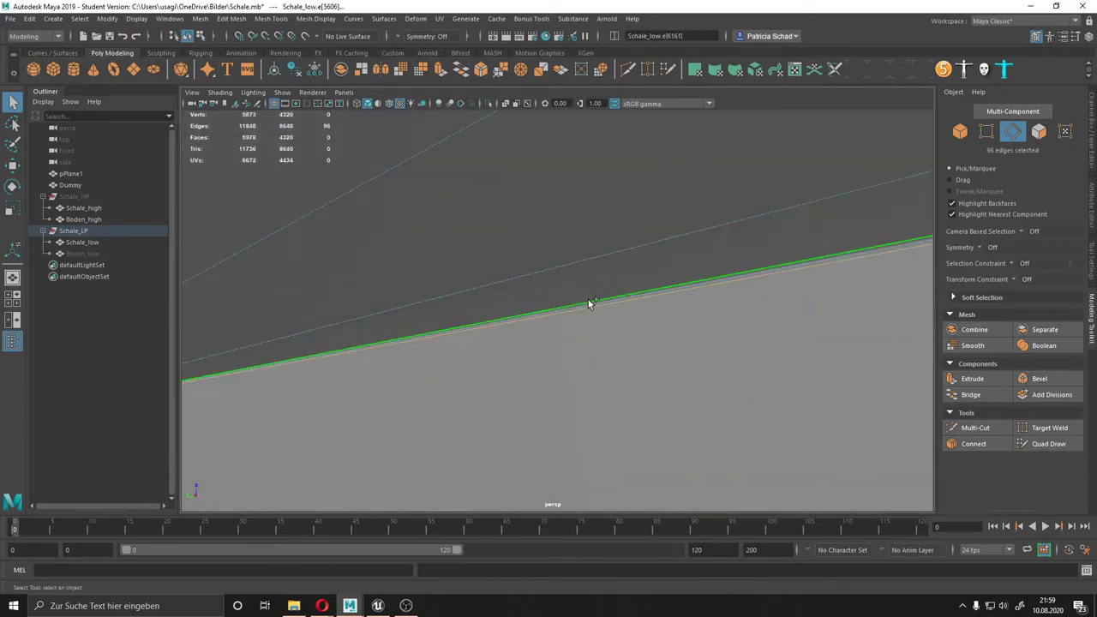
{"action": "scroll", "coordinate": [588, 303], "scroll_direction": "down", "scroll_amount": 5}
{"action": "scroll", "coordinate": [484, 259], "scroll_direction": "up", "scroll_amount": 5}
{"action": "scroll", "coordinate": [403, 274], "scroll_direction": "down", "scroll_amount": 3}
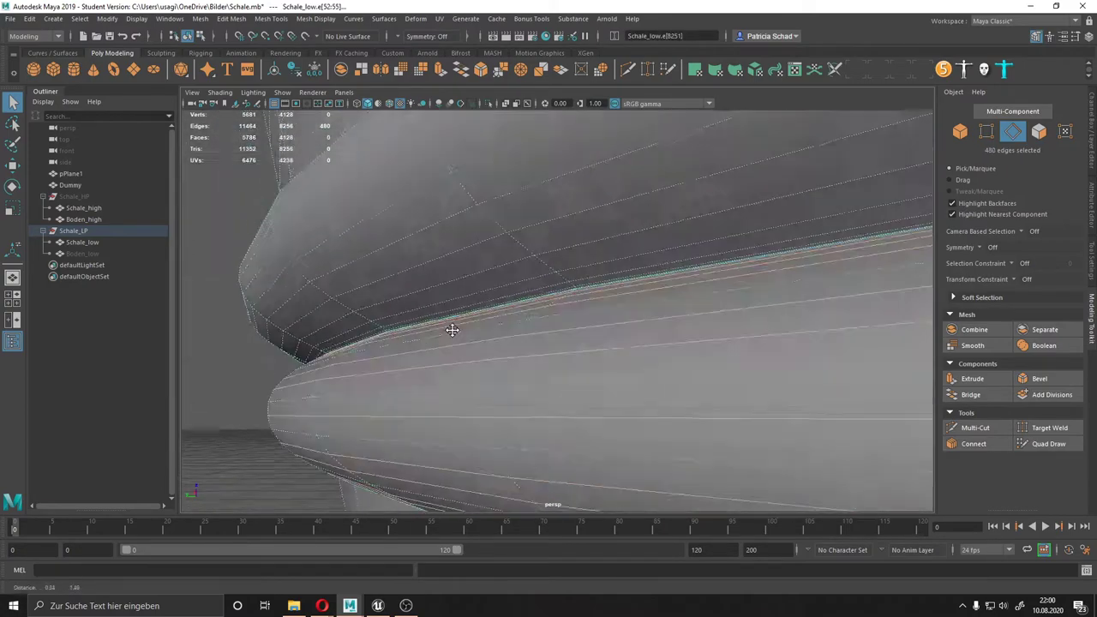
{"action": "scroll", "coordinate": [446, 343], "scroll_direction": "up", "scroll_amount": 5}
{"action": "scroll", "coordinate": [502, 448], "scroll_direction": "down", "scroll_amount": 3}
- Delete further extra edge loops close to the rim
{"action": "double_click", "coordinate": [334, 375], "text": "shift"}
{"action": "left_click_drag", "start_coordinate": [334, 375], "coordinate": [428, 262], "text": "alt"}
{"action": "scroll", "coordinate": [416, 288], "scroll_direction": "up", "scroll_amount": 3}
{"action": "double_click", "coordinate": [415, 288], "text": "shift"}
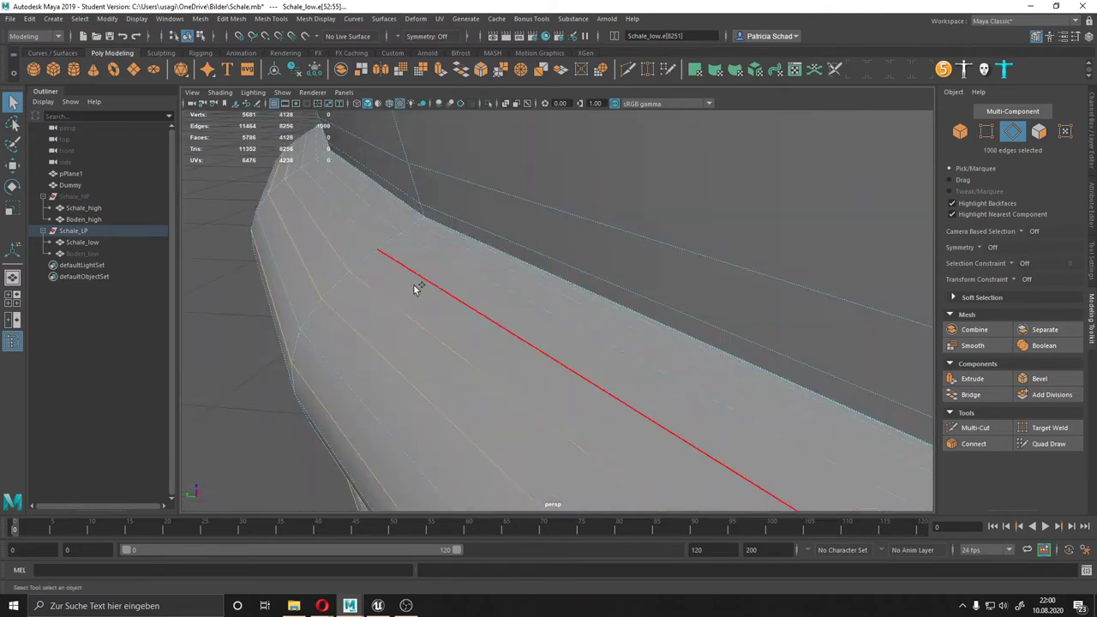
{"action": "scroll", "coordinate": [455, 243], "scroll_direction": "down", "scroll_amount": 2}
{"action": "key", "text": "Delete"}
{"action": "scroll", "coordinate": [619, 446], "scroll_direction": "up", "scroll_amount": 3}
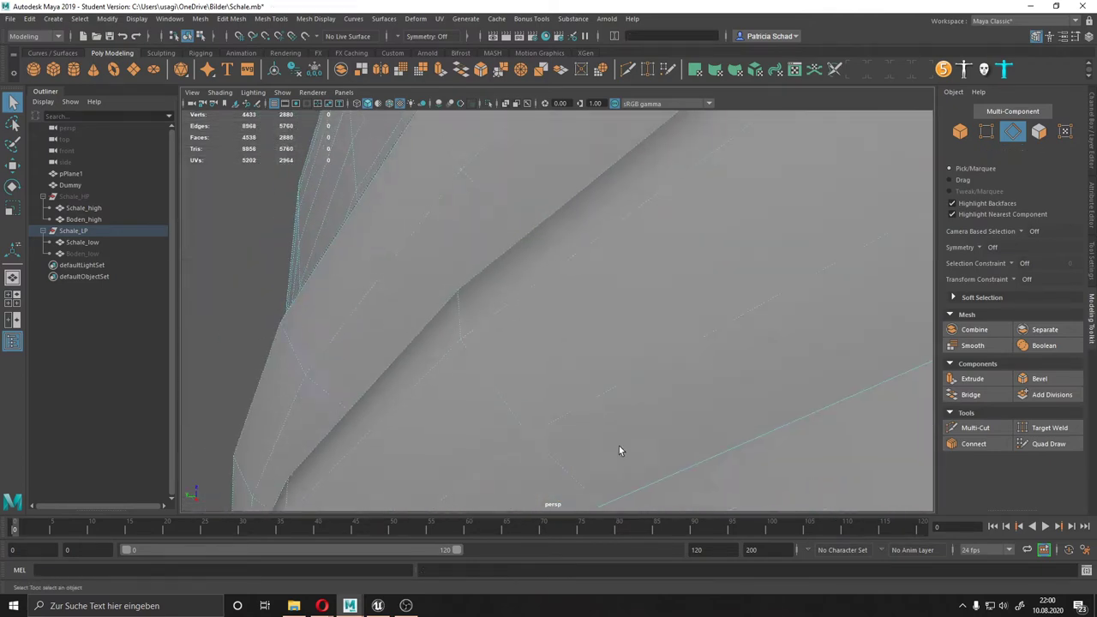
{"action": "scroll", "coordinate": [522, 399], "scroll_direction": "up", "scroll_amount": 3}
{"action": "scroll", "coordinate": [522, 399], "scroll_direction": "down", "scroll_amount": 2}
{"action": "key", "text": "Delete"}
{"action": "double_click", "coordinate": [555, 332], "text": "shift"}
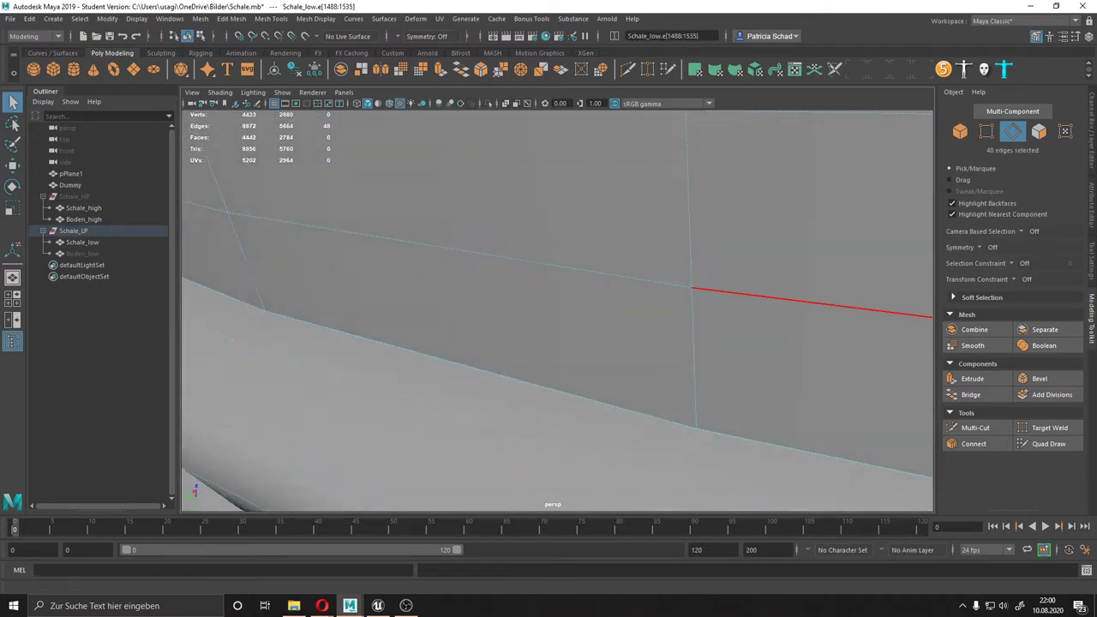
{"action": "scroll", "coordinate": [603, 318], "scroll_direction": "down", "scroll_amount": 3}
{"action": "left_click_drag", "start_coordinate": [603, 318], "coordinate": [489, 303], "text": "alt"}
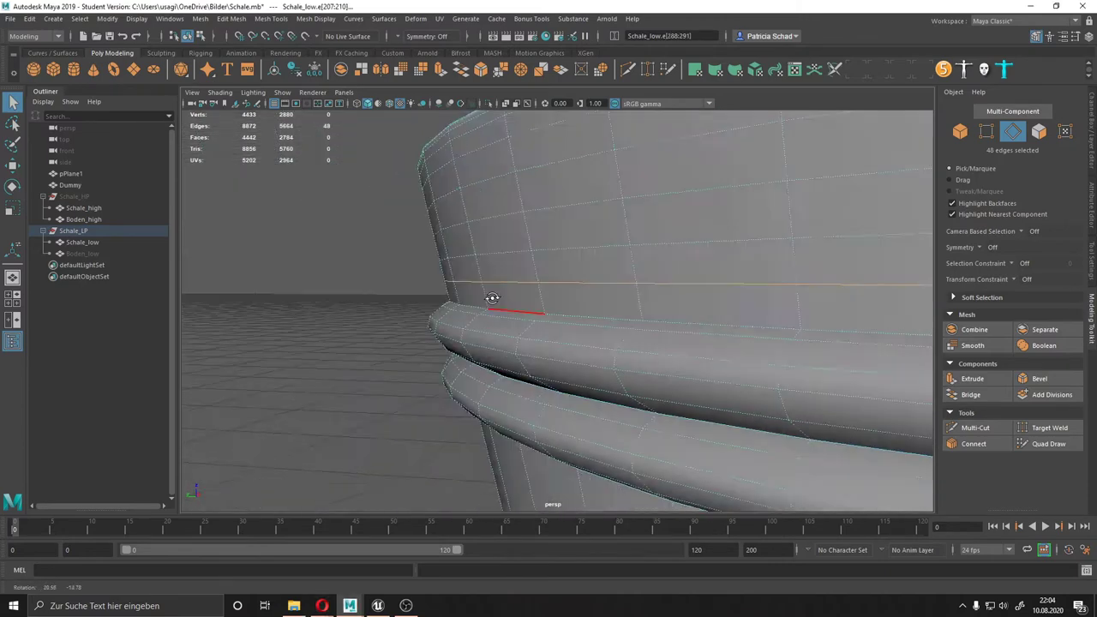
{"action": "double_click", "coordinate": [489, 304], "text": "shift"}
{"action": "mouse_move", "coordinate": [557, 225]}
{"action": "left_mouse_down", "text": "alt"}
{"action": "mouse_move", "coordinate": [479, 206]}
{"action": "mouse_move", "coordinate": [340, 265]}
{"action": "left_mouse_up", "text": "alt"}
{"action": "key", "text": "Delete"}
- Select the remaining rim loops and the vertical wall loops, then return to object mode
{"action": "double_click", "coordinate": [478, 206], "text": "shift"}
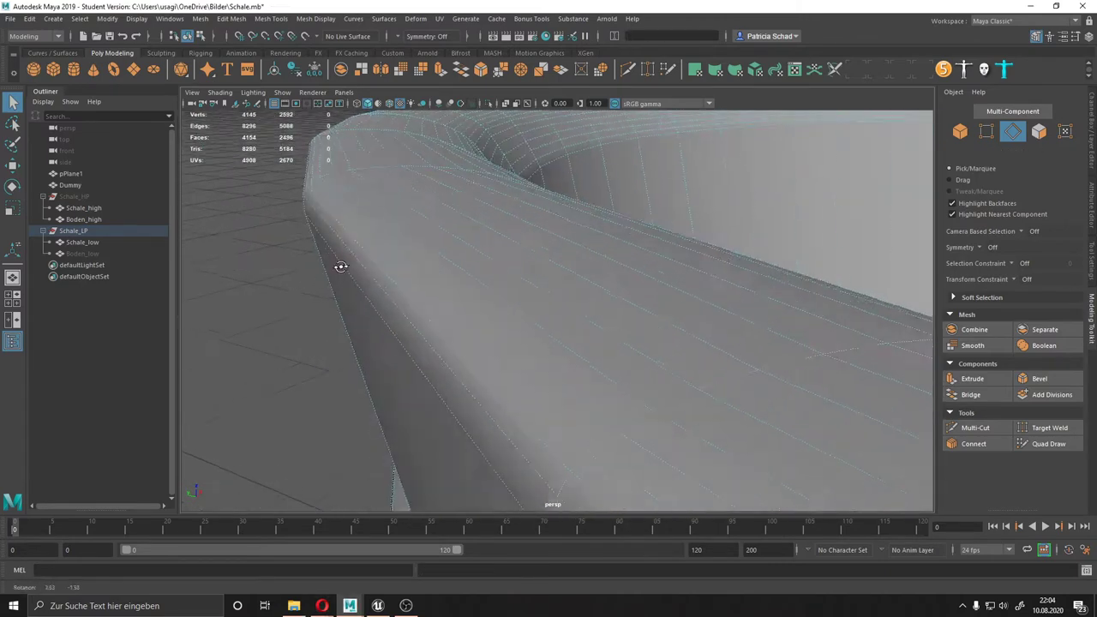
{"action": "mouse_move", "coordinate": [367, 208]}
{"action": "left_mouse_down", "text": "alt"}
{"action": "mouse_move", "coordinate": [426, 251]}
{"action": "mouse_move", "coordinate": [399, 247]}
{"action": "left_mouse_up", "text": "alt"}
{"action": "double_click", "coordinate": [426, 250], "text": "shift"}
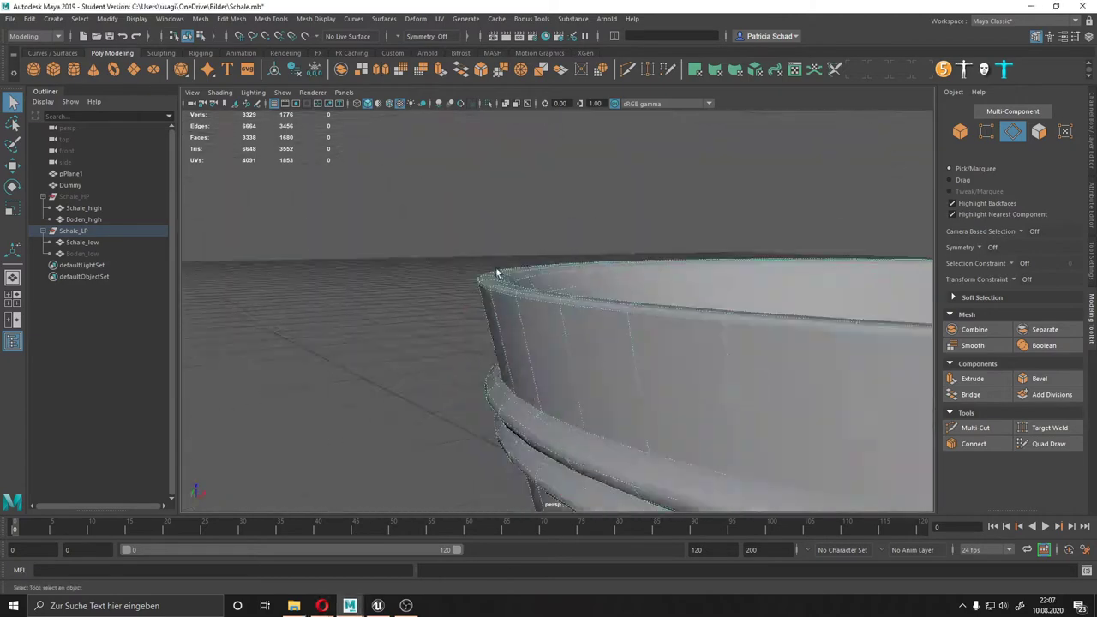
{"action": "mouse_move", "coordinate": [496, 273]}
{"action": "left_mouse_down", "text": "alt"}
{"action": "mouse_move", "coordinate": [497, 351]}
{"action": "mouse_move", "coordinate": [526, 383]}
{"action": "left_mouse_up", "text": "alt"}
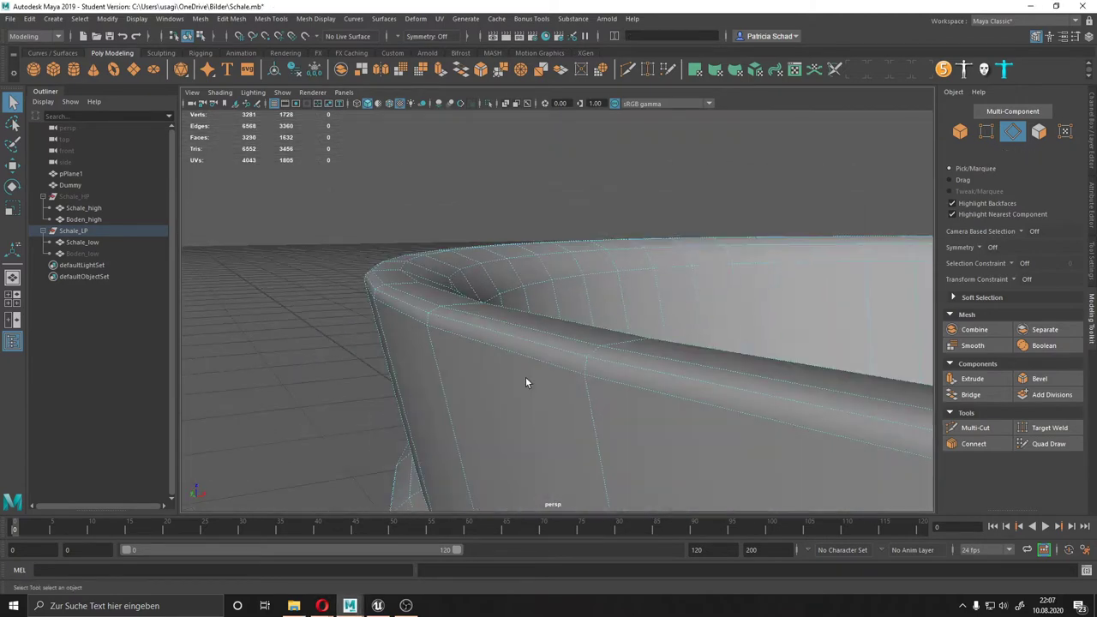
{"action": "double_click", "coordinate": [430, 385]}
{"action": "left_click_drag", "start_coordinate": [460, 456], "coordinate": [522, 328], "text": "alt"}
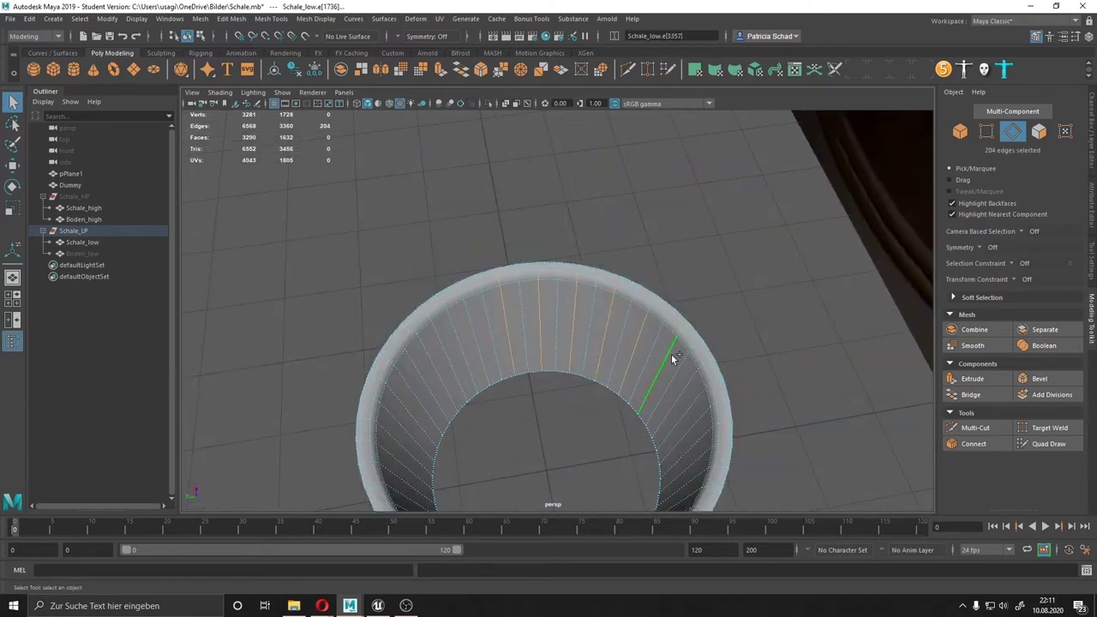
{"action": "double_click", "coordinate": [699, 423], "text": "shift"}
{"action": "mouse_move", "coordinate": [700, 422]}
{"action": "left_mouse_down", "text": "alt"}
{"action": "mouse_move", "coordinate": [619, 299]}
{"action": "mouse_move", "coordinate": [933, 390]}
{"action": "left_mouse_up", "text": "alt"}
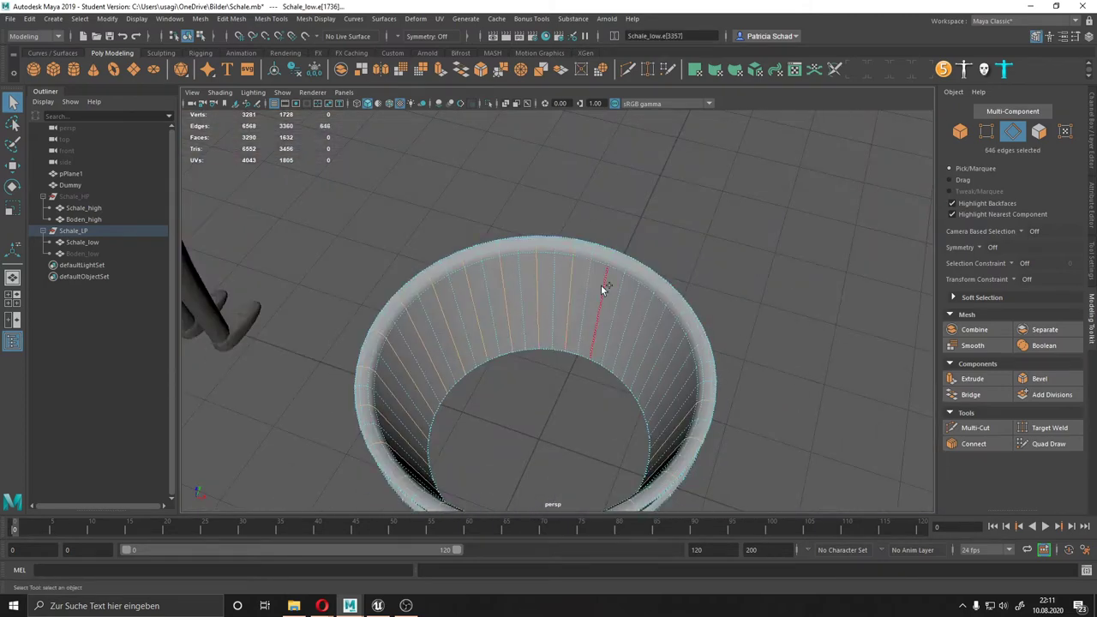
{"action": "left_click_drag", "start_coordinate": [601, 284], "coordinate": [869, 399], "text": "alt"}
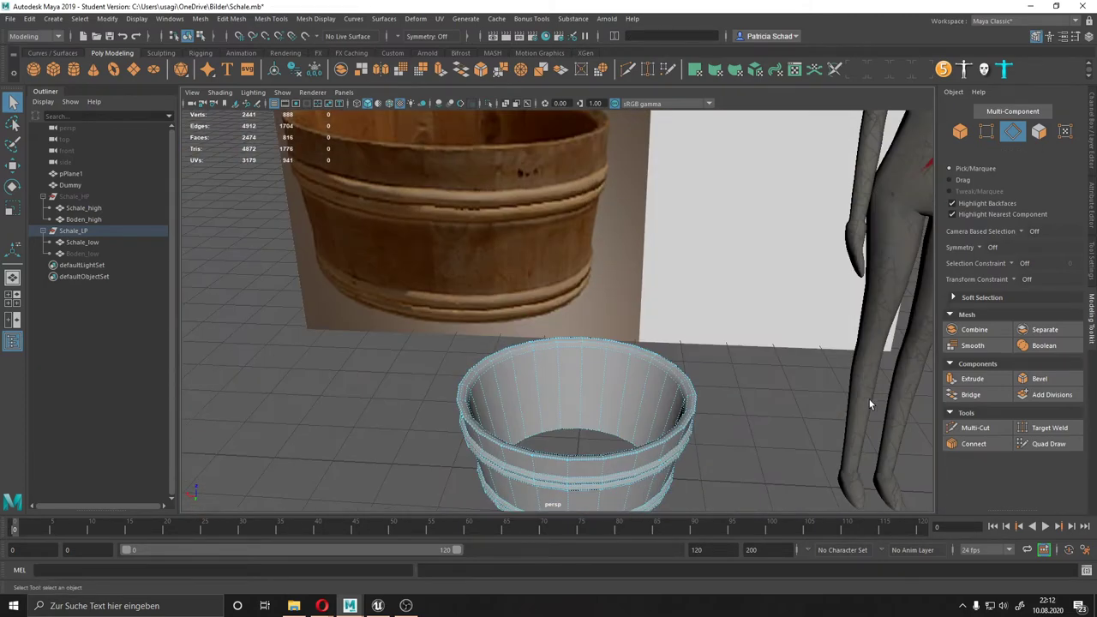
{"action": "key", "text": "F8"}
{"action": "mouse_move", "coordinate": [870, 399]}
{"action": "left_mouse_down", "text": "alt"}
{"action": "mouse_move", "coordinate": [697, 230]}
{"action": "mouse_move", "coordinate": [689, 379]}
{"action": "left_mouse_up", "text": "alt"}
- Save the scene as Schale.mb, dismissing the student version notice
{"action": "key", "text": "ctrl+s"}
{"action": "left_click", "coordinate": [511, 311]}
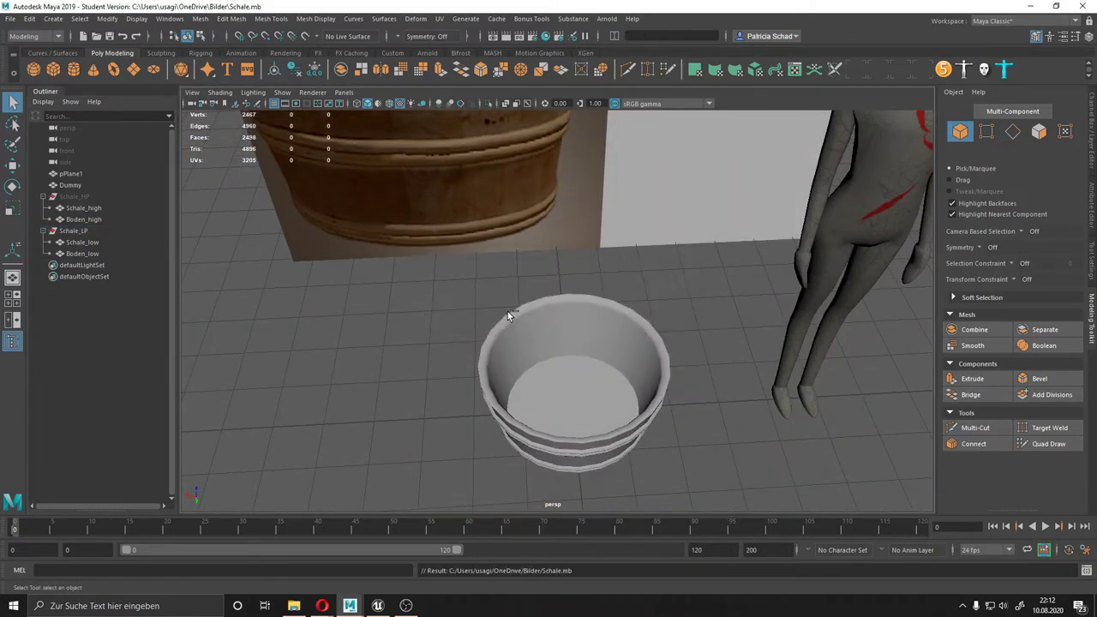
{"action": "key", "text": "ctrl+s"}
{"action": "left_click", "coordinate": [536, 355]}
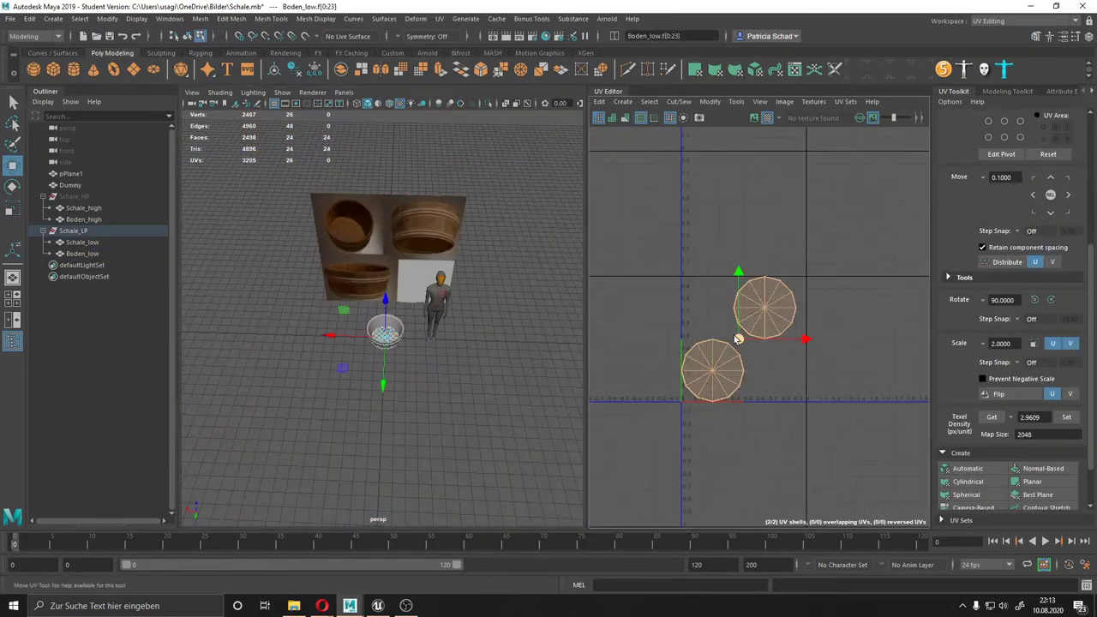
- Project and unfold the bowl's rim faces into a UV strip and move it upward
{"action": "scroll", "coordinate": [386, 343], "scroll_direction": "up", "scroll_amount": 5}
{"action": "left_click", "coordinate": [411, 402]}
{"action": "scroll", "coordinate": [442, 390], "scroll_direction": "up", "scroll_amount": 5}
{"action": "double_click", "coordinate": [442, 391]}
{"action": "scroll", "coordinate": [443, 391], "scroll_direction": "up", "scroll_amount": 2}
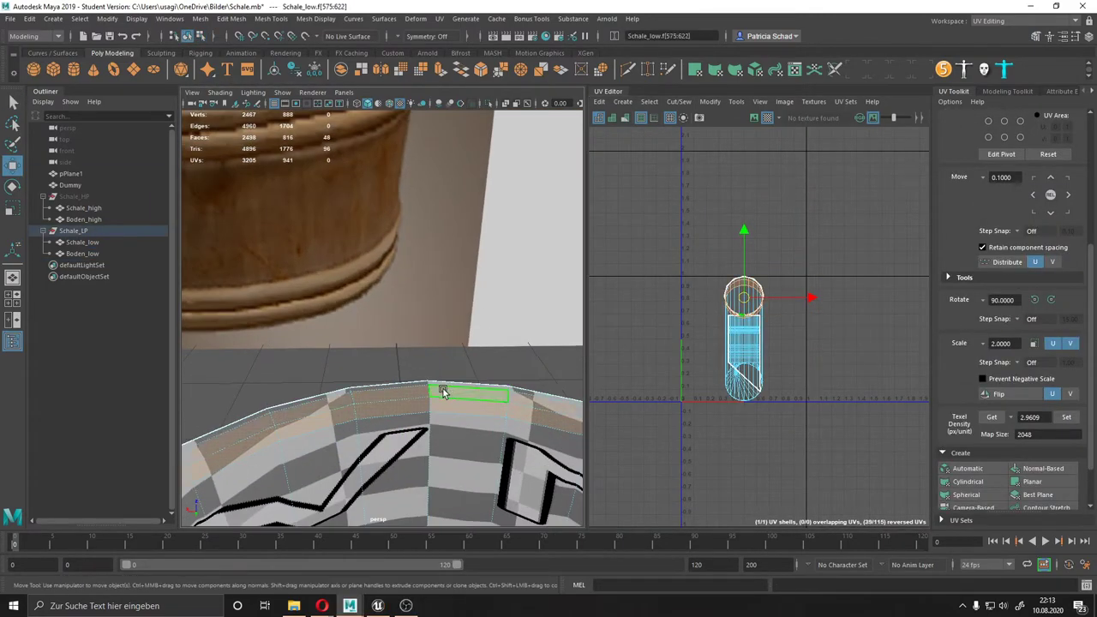
{"action": "left_click", "coordinate": [442, 391]}
{"action": "left_click_drag", "start_coordinate": [442, 391], "coordinate": [326, 273], "text": "alt"}
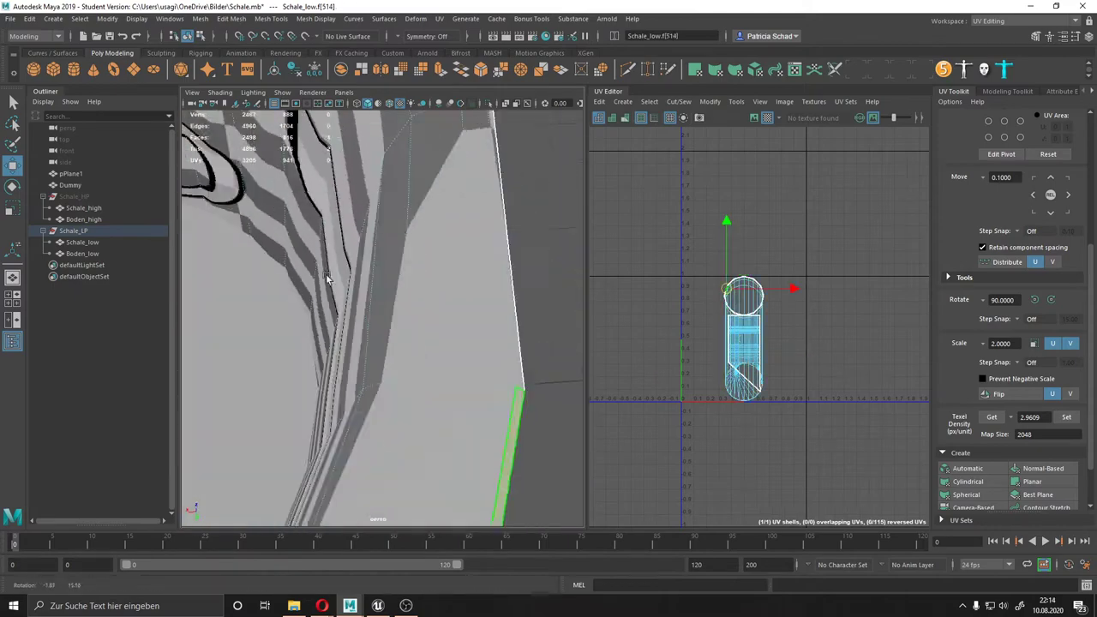
{"action": "left_click", "coordinate": [319, 346]}
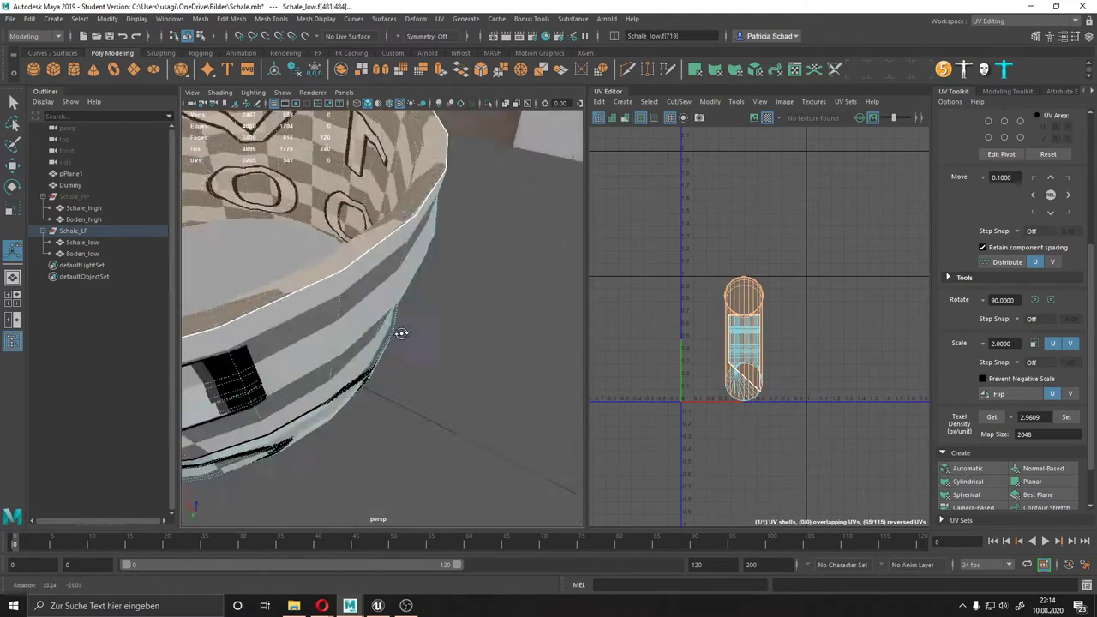
{"action": "left_click_drag", "start_coordinate": [360, 326], "coordinate": [319, 346], "text": "alt"}
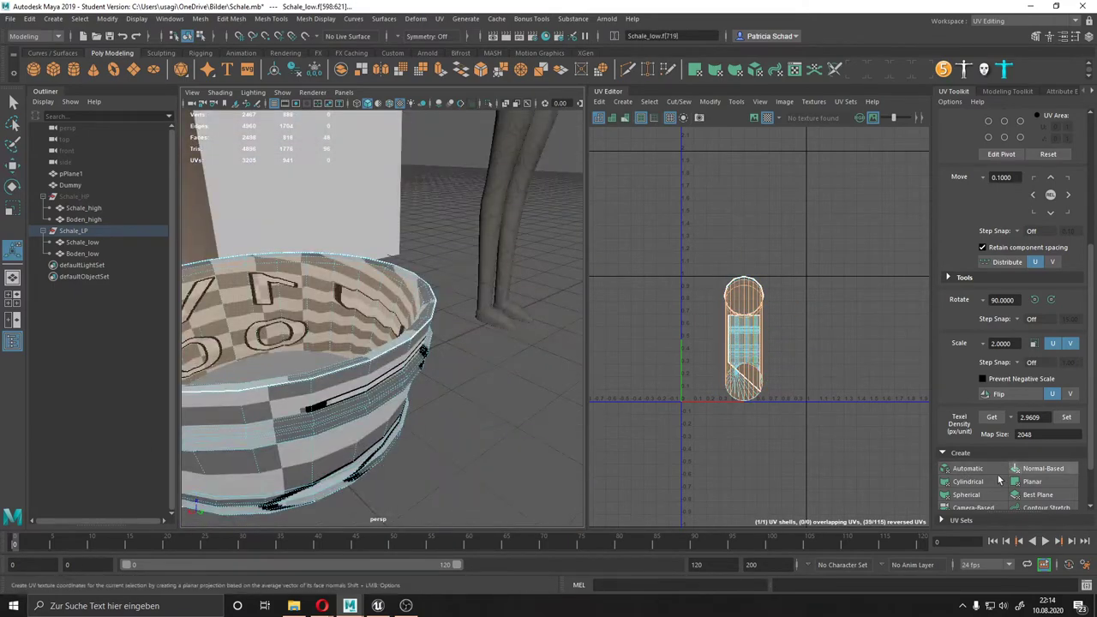
{"action": "mouse_move", "coordinate": [283, 351]}
{"action": "left_mouse_down"}
{"action": "mouse_move", "coordinate": [456, 308]}
{"action": "mouse_move", "coordinate": [368, 369]}
{"action": "left_mouse_up"}
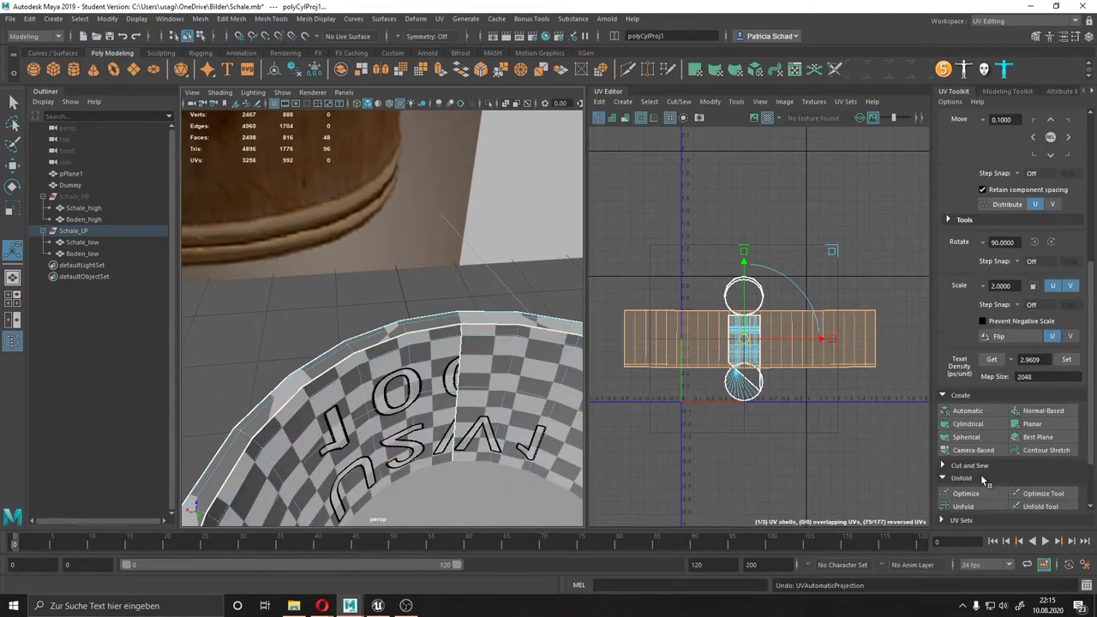
{"action": "scroll", "coordinate": [992, 474], "scroll_direction": "down", "scroll_amount": 3}
{"action": "left_click", "coordinate": [969, 447]}
{"action": "left_click", "coordinate": [962, 446]}
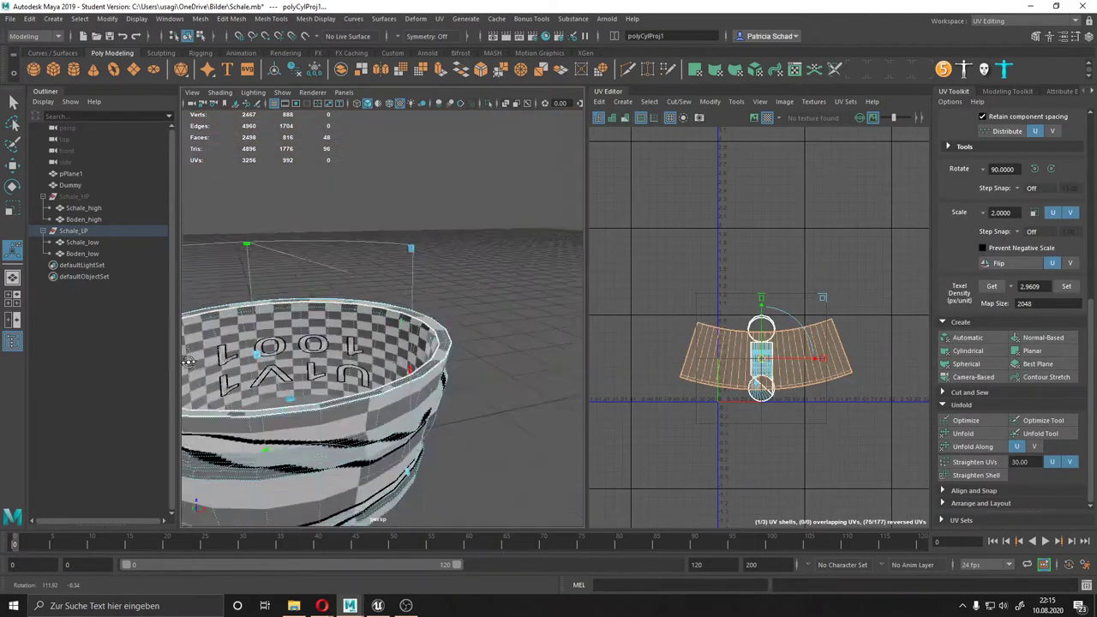
{"action": "key", "text": "w"}
{"action": "left_click_drag", "start_coordinate": [761, 358], "coordinate": [771, 257]}
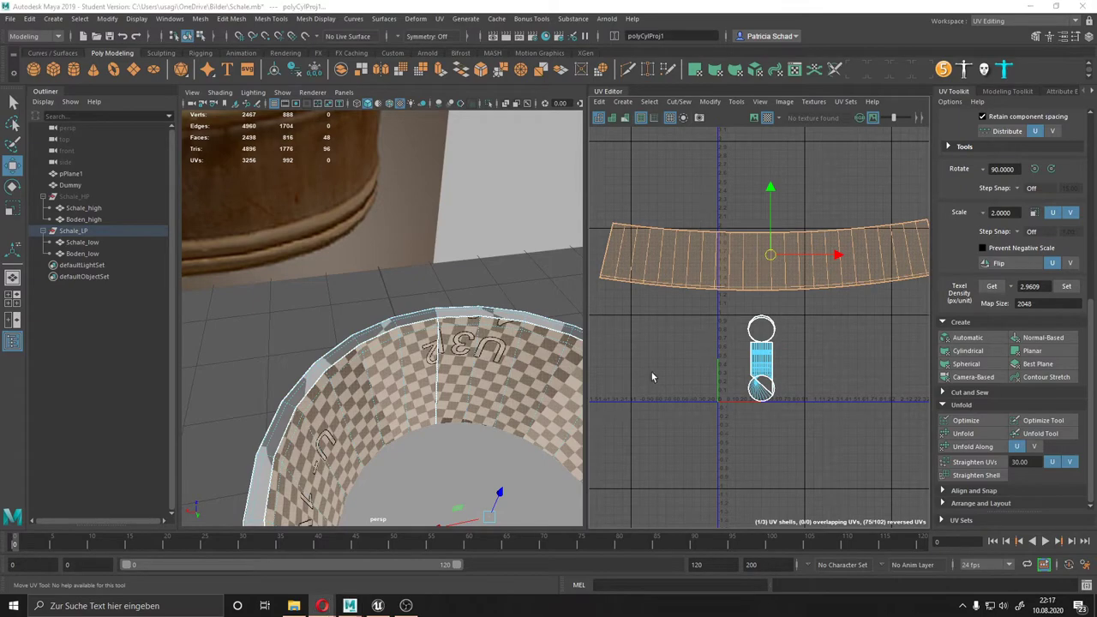
- Cylindrically project the next face band and rotate the projection so the strip lies flat
{"action": "left_click", "coordinate": [753, 320]}
{"action": "scroll", "coordinate": [753, 320], "scroll_direction": "down", "scroll_amount": 2}
{"action": "mouse_move", "coordinate": [461, 365]}
{"action": "left_mouse_down", "text": "alt"}
{"action": "mouse_move", "coordinate": [392, 335]}
{"action": "mouse_move", "coordinate": [489, 384]}
{"action": "mouse_move", "coordinate": [466, 392]}
{"action": "mouse_move", "coordinate": [392, 366]}
{"action": "mouse_move", "coordinate": [339, 368]}
{"action": "left_mouse_up", "text": "alt"}
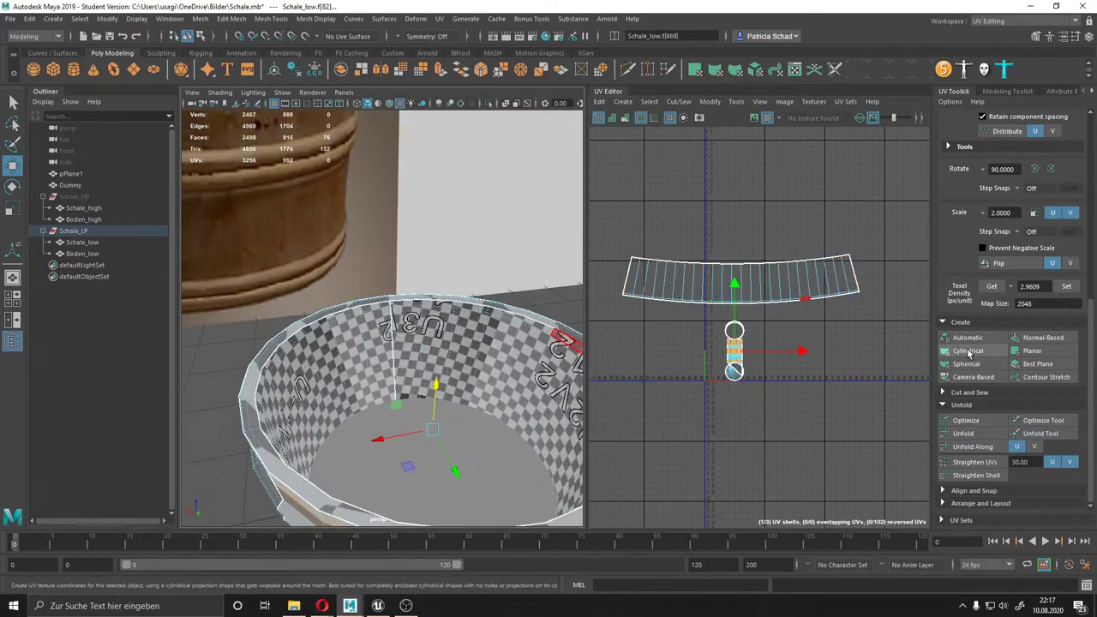
{"action": "left_click", "coordinate": [967, 351]}
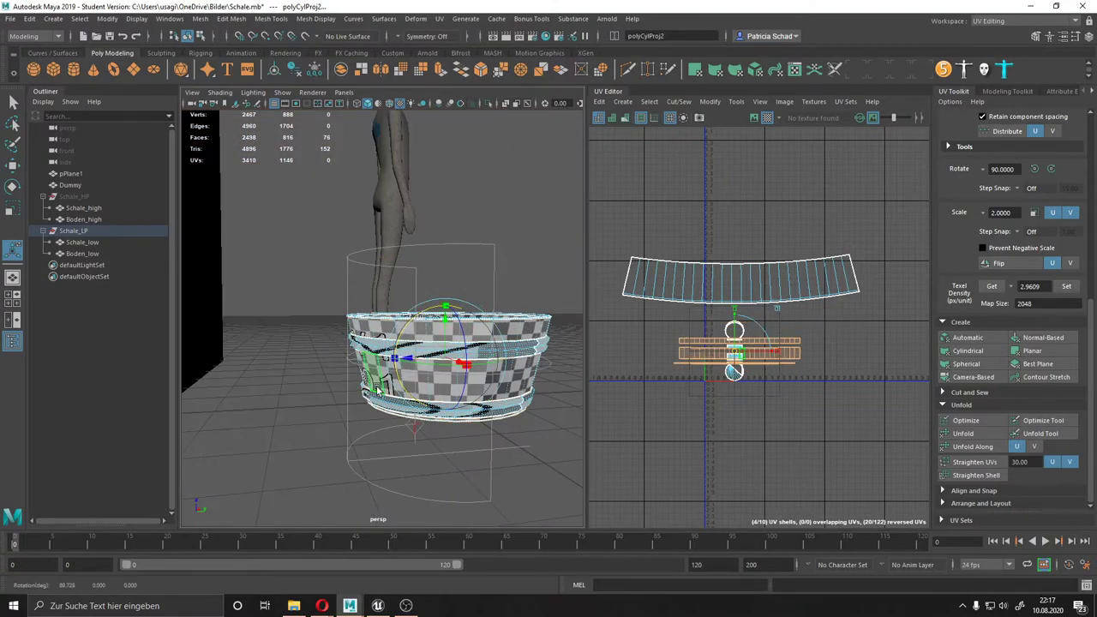
{"action": "mouse_move", "coordinate": [327, 425]}
{"action": "left_mouse_down", "text": "alt"}
{"action": "mouse_move", "coordinate": [352, 341]}
{"action": "mouse_move", "coordinate": [262, 380]}
{"action": "left_mouse_up", "text": "alt"}
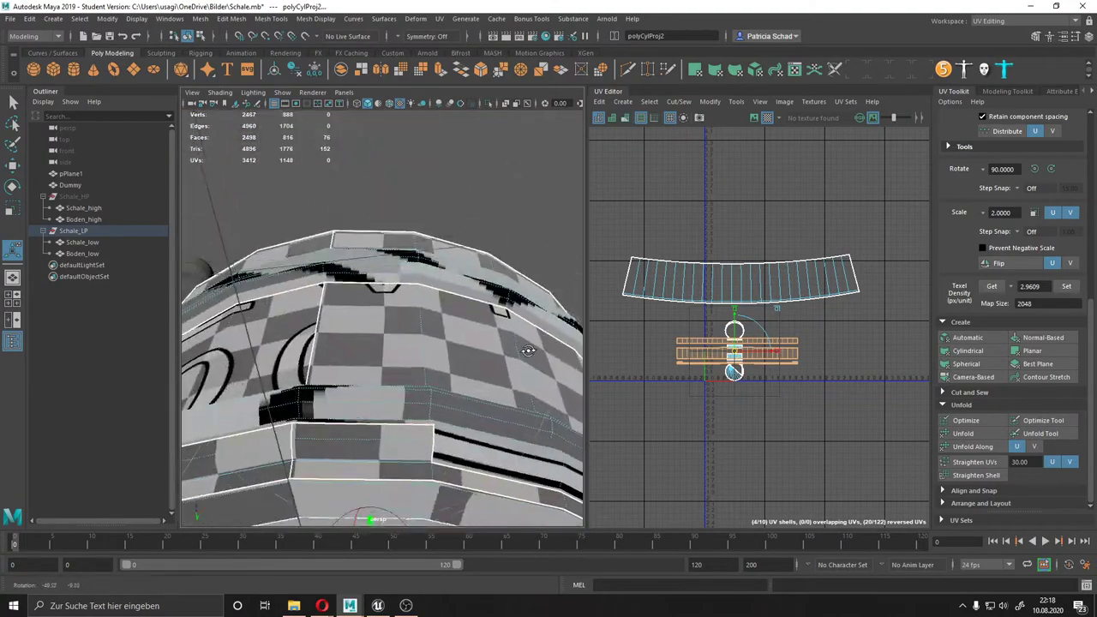
{"action": "right_click_drag", "start_coordinate": [262, 380], "coordinate": [373, 343], "text": "alt"}
{"action": "mouse_move", "coordinate": [373, 343]}
{"action": "left_mouse_down", "text": "alt"}
{"action": "mouse_move", "coordinate": [311, 384]}
{"action": "mouse_move", "coordinate": [257, 367]}
{"action": "left_mouse_up", "text": "alt"}
{"action": "double_click", "coordinate": [325, 390]}
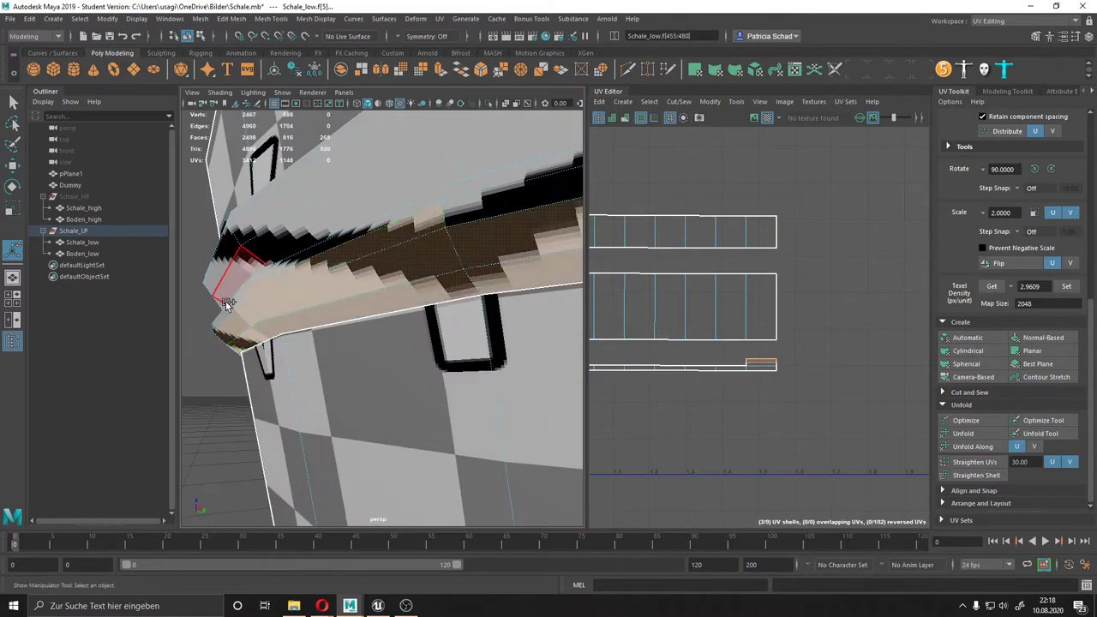
{"action": "key", "text": "ctrl+z"}
- Auto-project the outer band, unfold and orient it, and move it to the top of UV space
{"action": "left_click_drag", "start_coordinate": [253, 299], "coordinate": [426, 291], "text": "alt"}
{"action": "left_click", "coordinate": [343, 295]}
{"action": "double_click", "coordinate": [426, 292]}
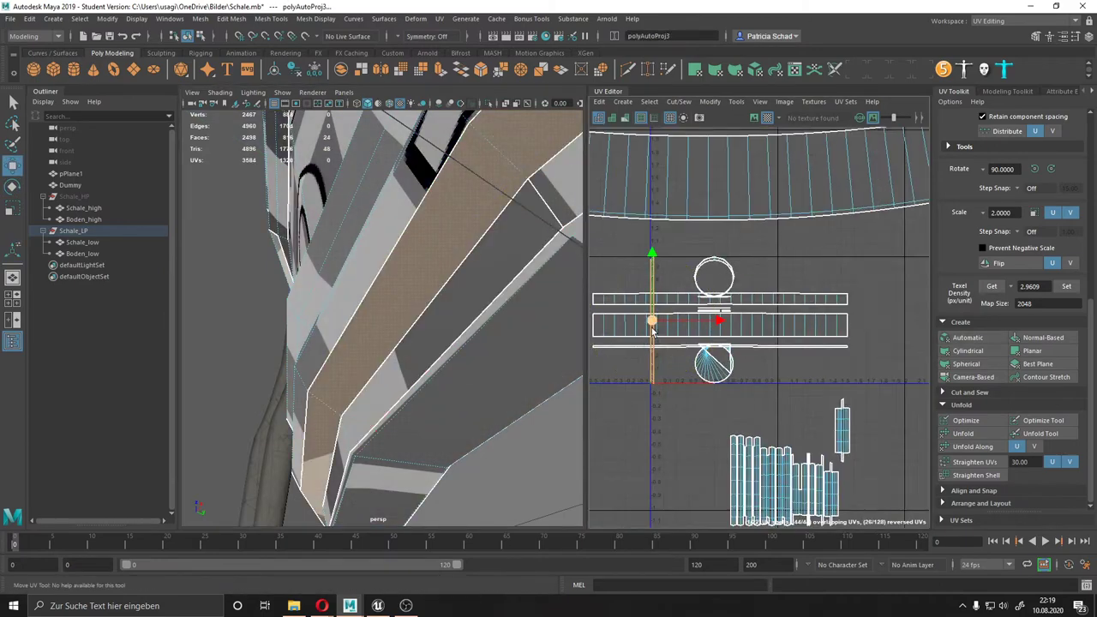
{"action": "left_click", "coordinate": [963, 433]}
{"action": "left_click_drag", "start_coordinate": [386, 343], "coordinate": [446, 308], "text": "alt"}
{"action": "scroll", "coordinate": [1011, 385], "scroll_direction": "down", "scroll_amount": 3}
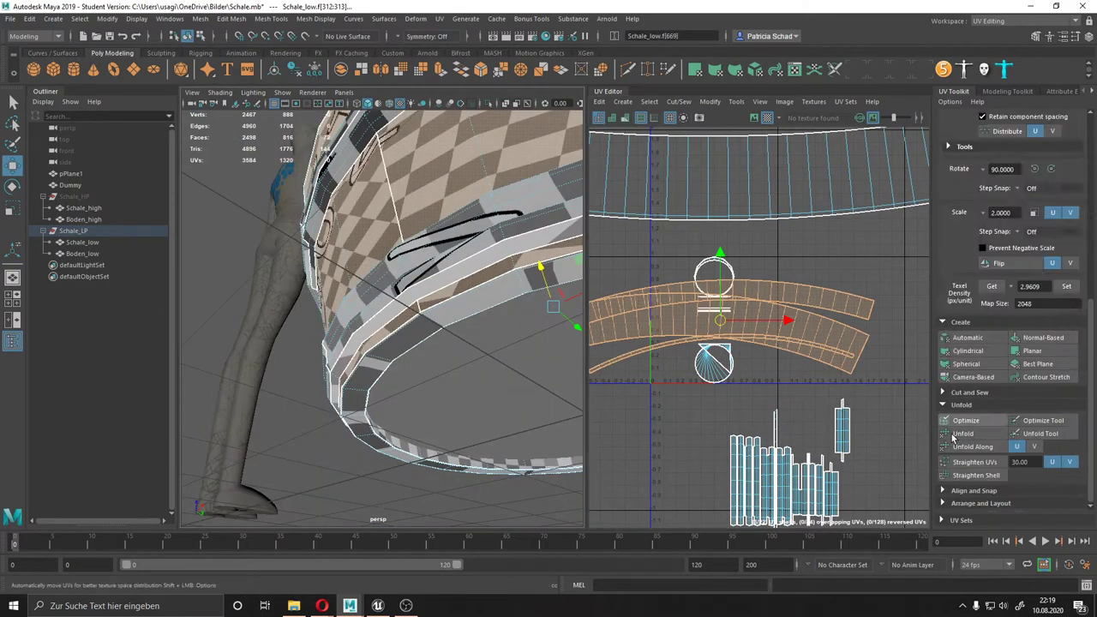
{"action": "left_click", "coordinate": [971, 426]}
{"action": "left_click_drag", "start_coordinate": [722, 324], "coordinate": [757, 175]}
{"action": "left_click_drag", "start_coordinate": [386, 300], "coordinate": [445, 257], "text": "alt"}
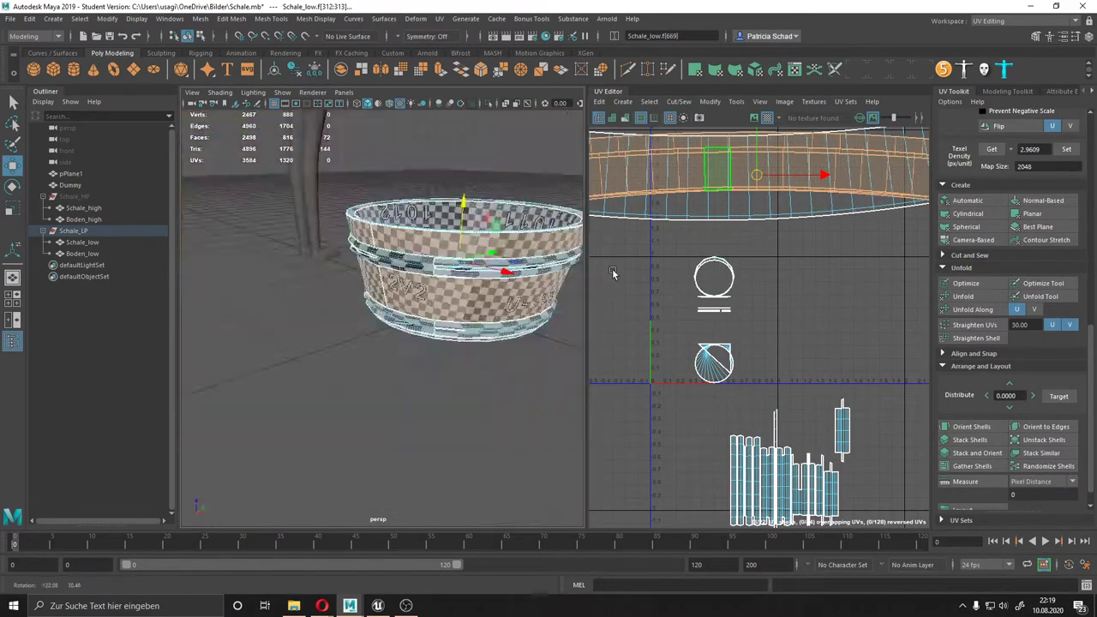
{"action": "left_click", "coordinate": [967, 200]}
{"action": "scroll", "coordinate": [408, 300], "scroll_direction": "up", "scroll_amount": 5}
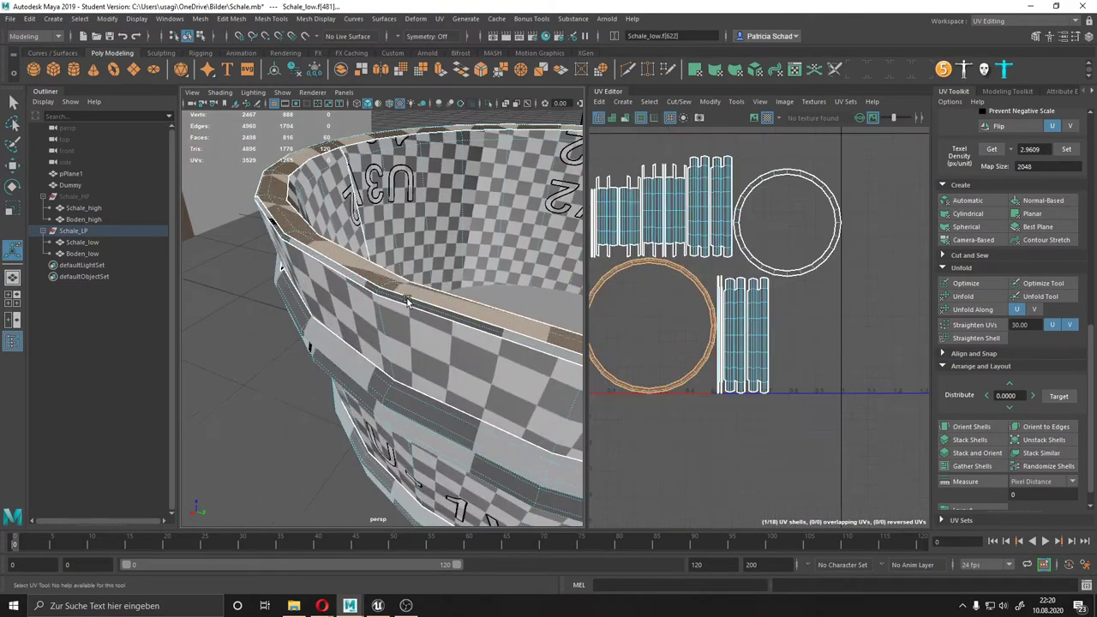
{"action": "key", "text": "ctrl+z"}
{"action": "key", "text": "ctrl+z"}
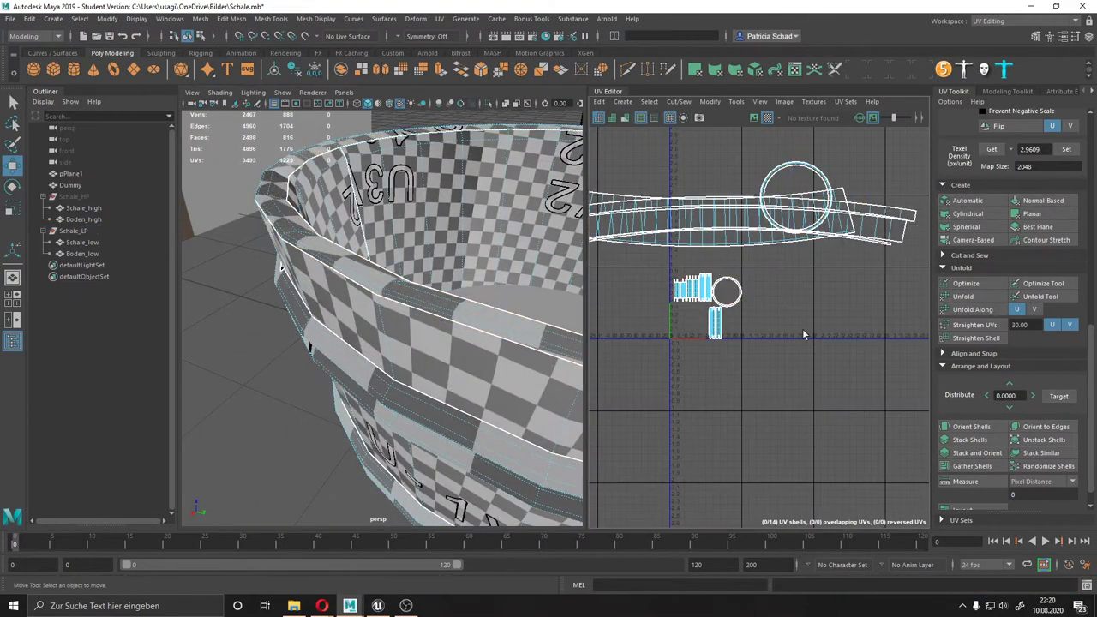
- Save the scene as Schale.mb
{"action": "key", "text": "ctrl+s"}
{"action": "left_click", "coordinate": [538, 317]}
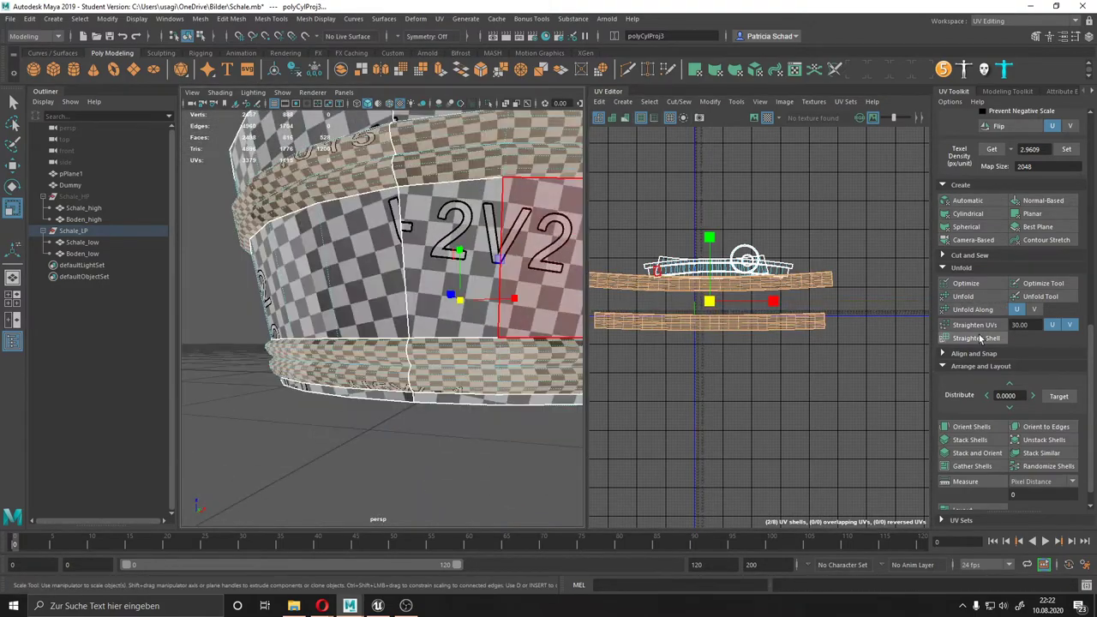
{"action": "key", "text": "ctrl+s"}
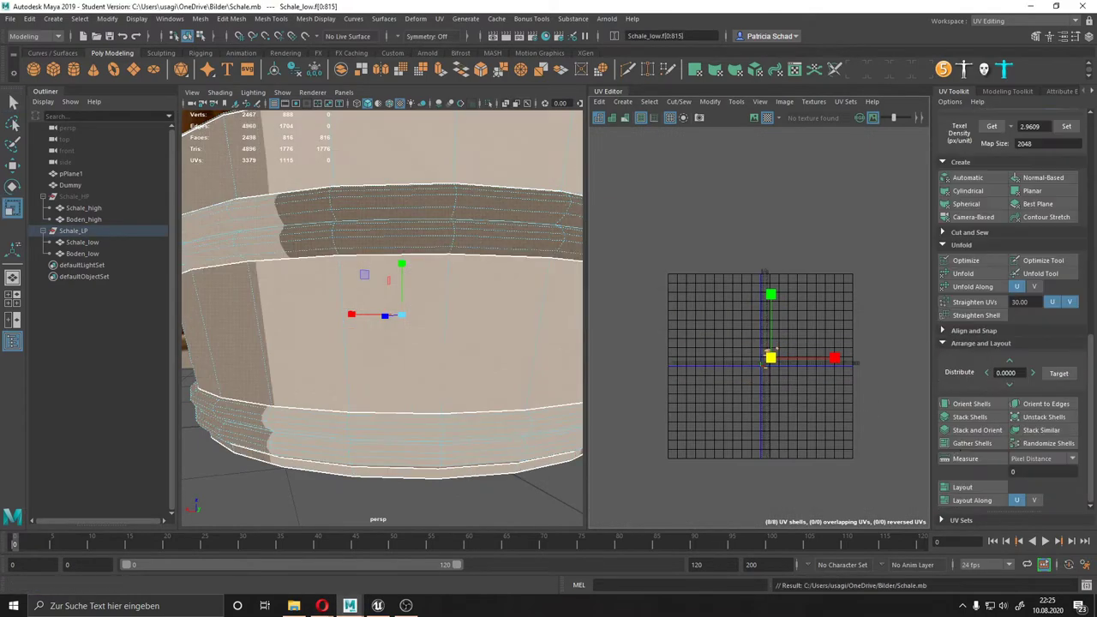
- Lay out the UV shells, rotating one 90 degrees to fit the 0–1 square, and save
{"action": "left_click", "coordinate": [969, 494]}
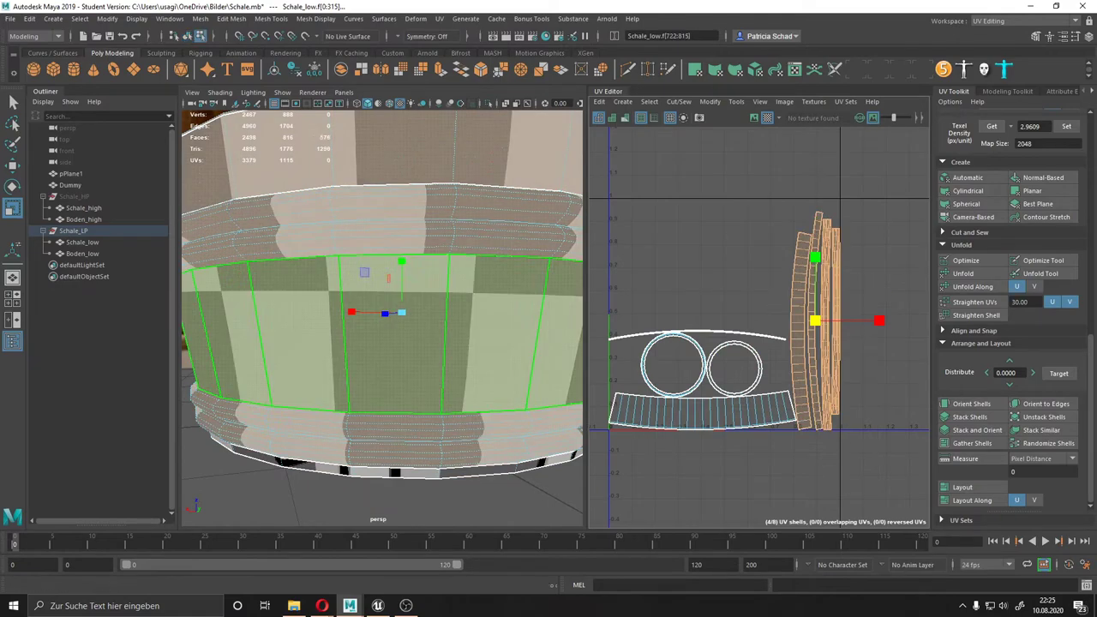
{"action": "scroll", "coordinate": [1011, 257], "scroll_direction": "up", "scroll_amount": 3}
{"action": "left_click", "coordinate": [1034, 180]}
{"action": "left_click_drag", "start_coordinate": [814, 319], "coordinate": [725, 289]}
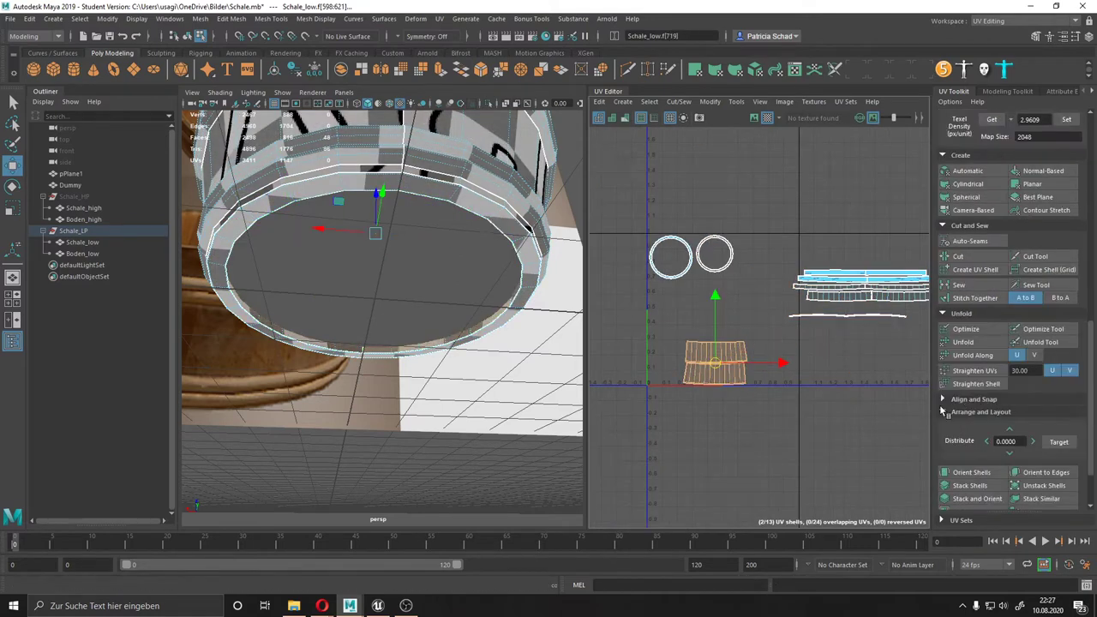
{"action": "scroll", "coordinate": [797, 364], "scroll_direction": "down", "scroll_amount": 4}
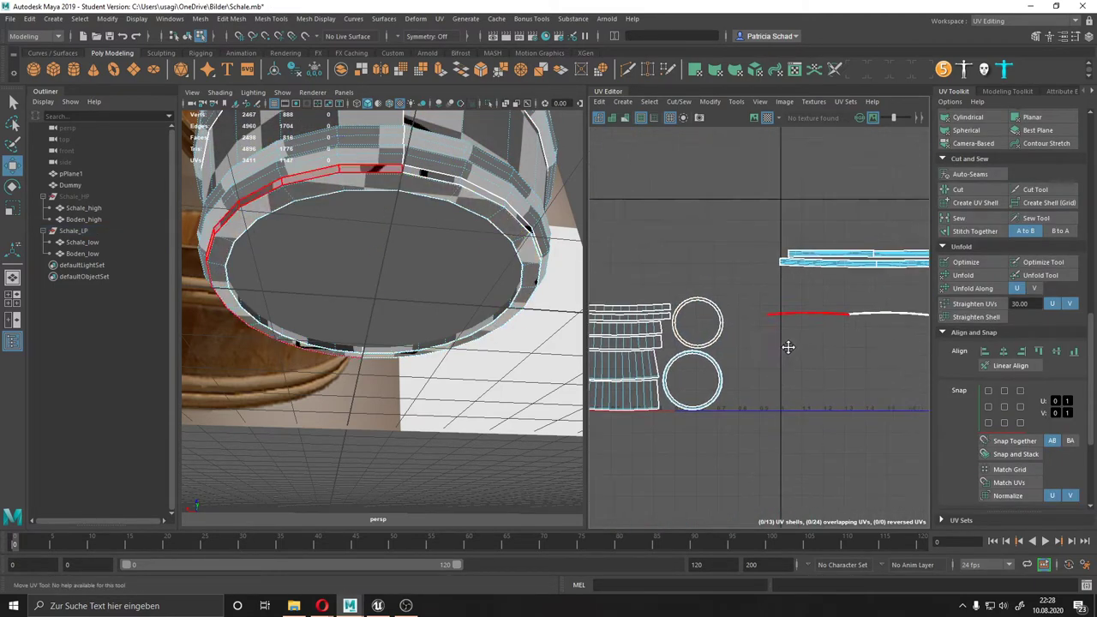
{"action": "right_click_drag", "start_coordinate": [736, 259], "coordinate": [744, 229]}
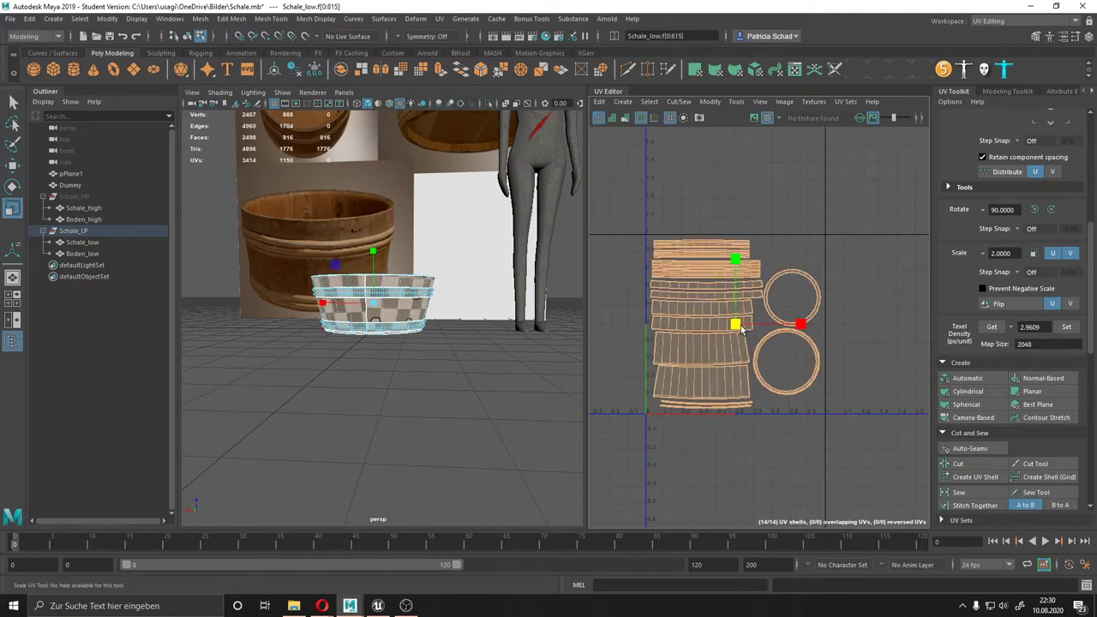
{"action": "key", "text": "ctrl+s"}
{"action": "left_click", "coordinate": [527, 318]}
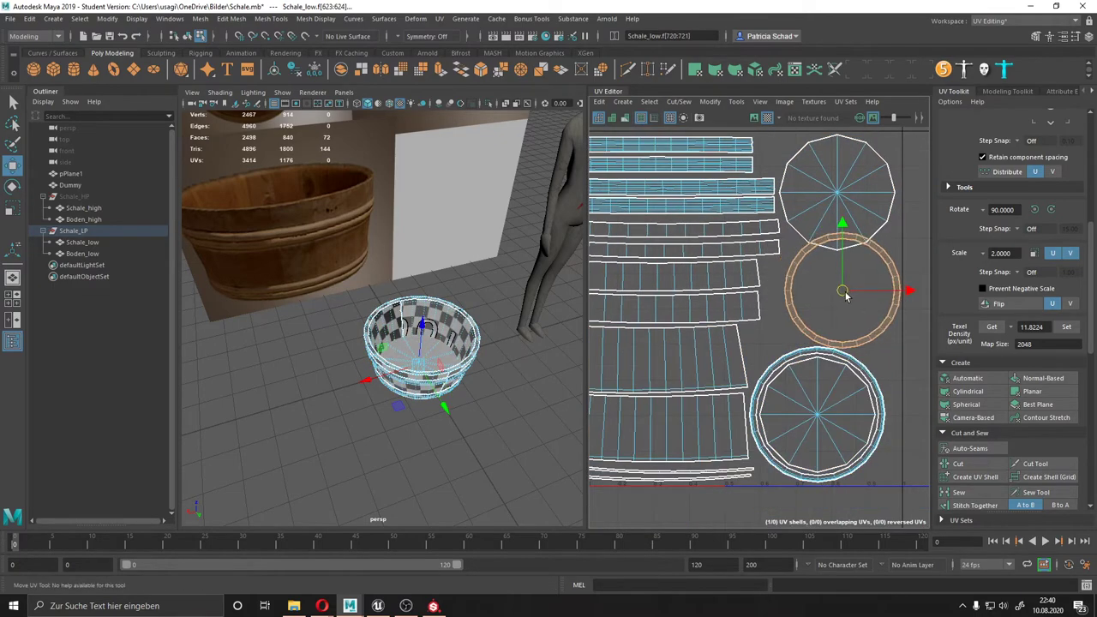
- Export the selected low-poly bucket meshes as Schale.fbx to the HighLow_Polys folder
{"action": "right_click_drag", "start_coordinate": [349, 289], "coordinate": [391, 249]}
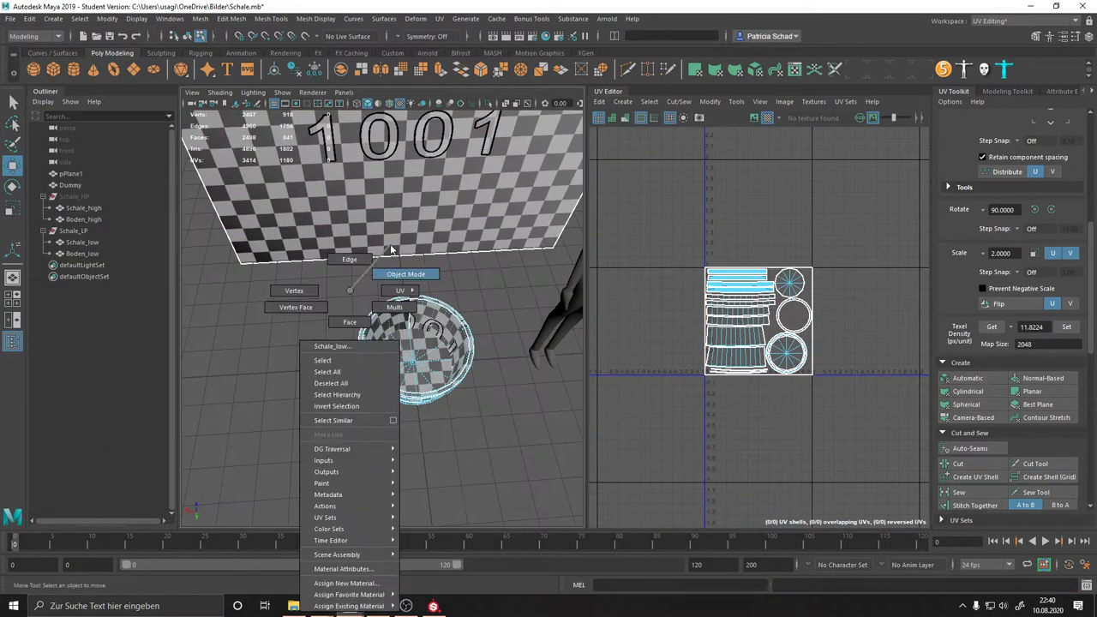
{"action": "left_click", "coordinate": [10, 18]}
{"action": "left_click", "coordinate": [62, 184]}
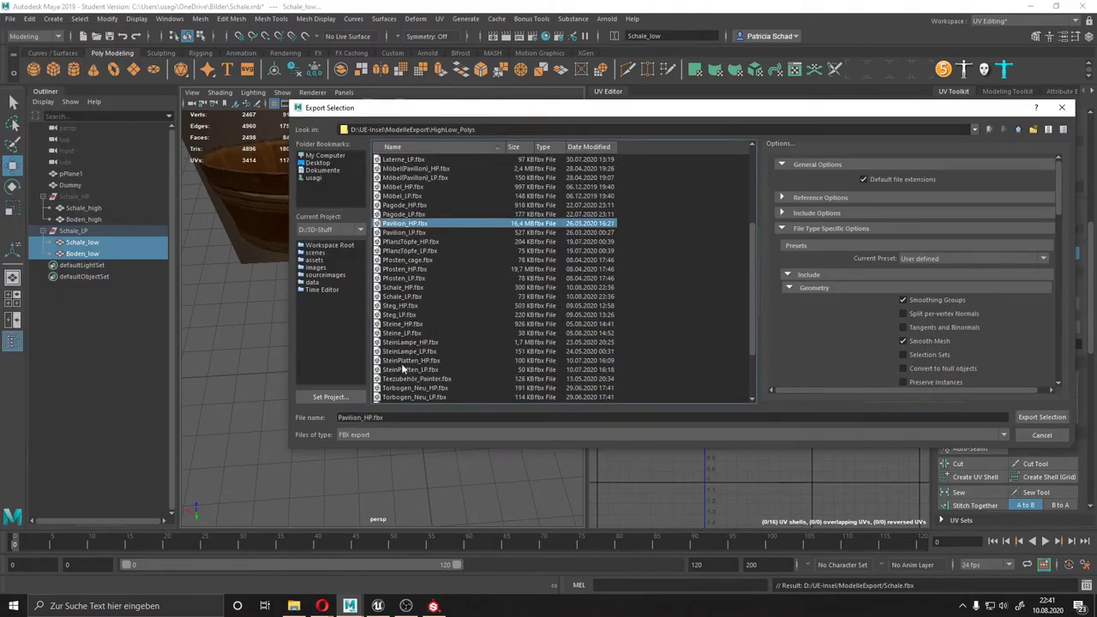
{"action": "left_click", "coordinate": [1040, 417]}
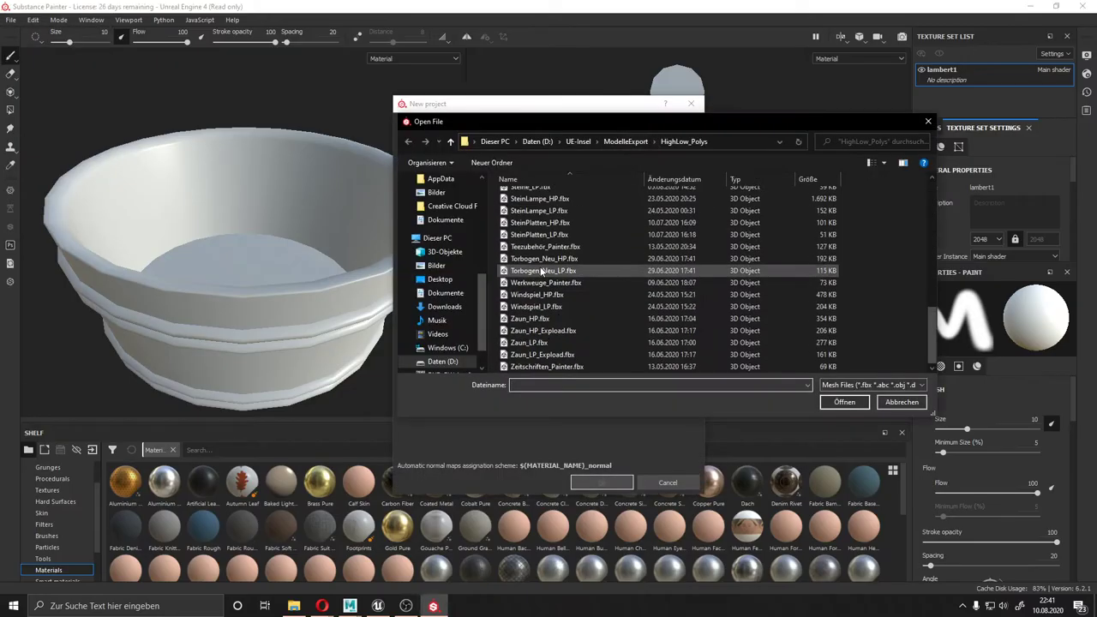
- Bake lambert1's mesh maps from the chosen high-poly mesh, then close the finished bake
{"action": "left_click", "coordinate": [520, 325]}
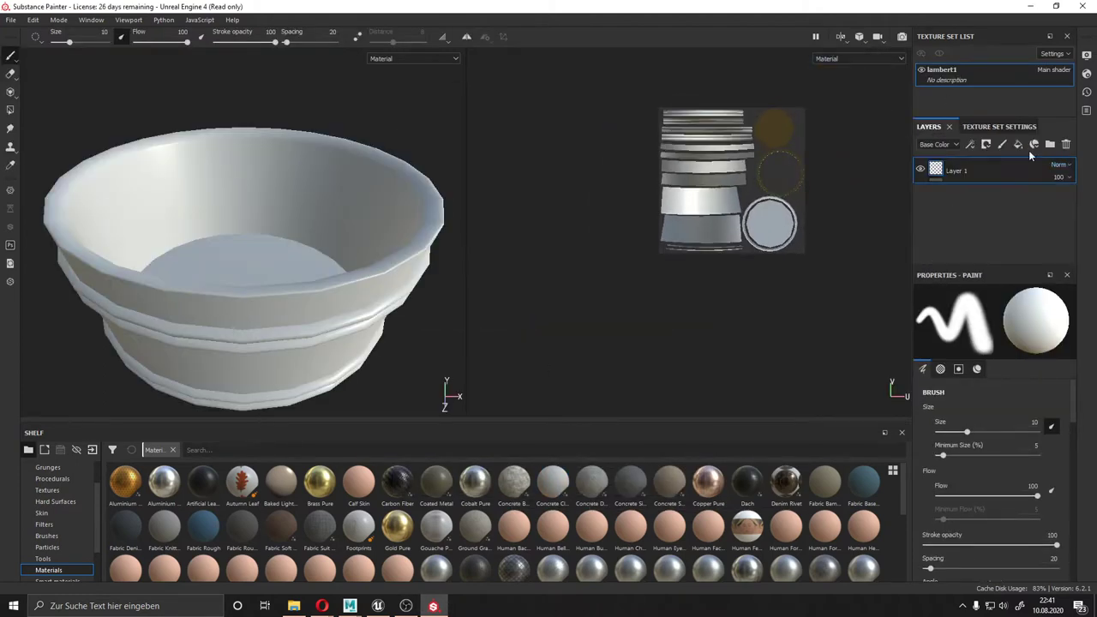
{"action": "scroll", "coordinate": [1030, 222], "scroll_direction": "down", "scroll_amount": 5}
{"action": "left_click", "coordinate": [1027, 207]}
{"action": "left_click", "coordinate": [701, 229]}
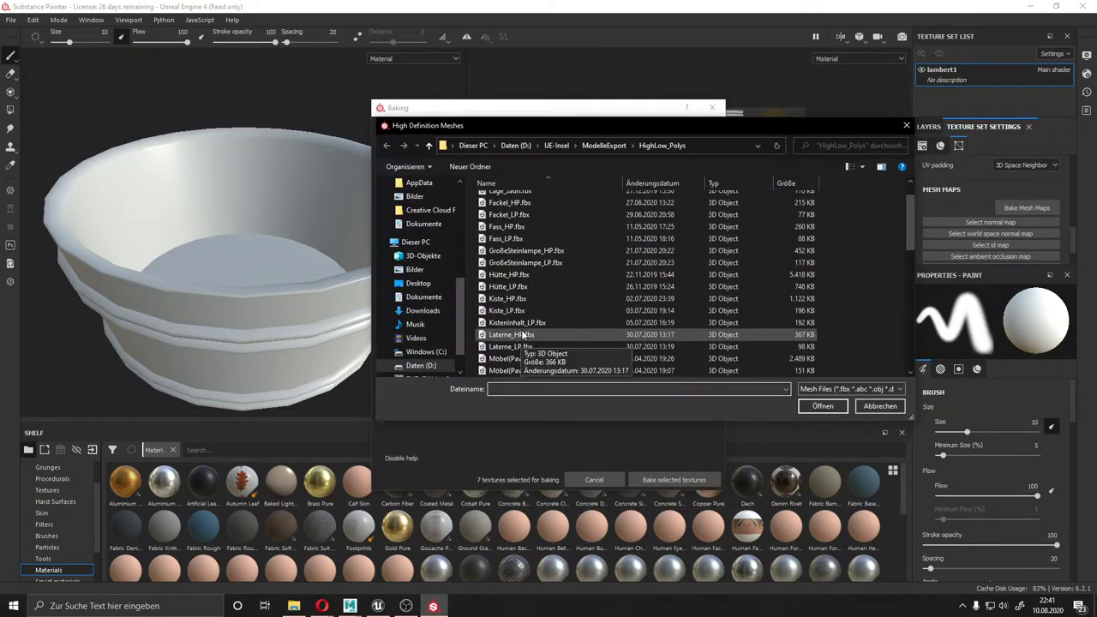
{"action": "key", "text": "Return"}
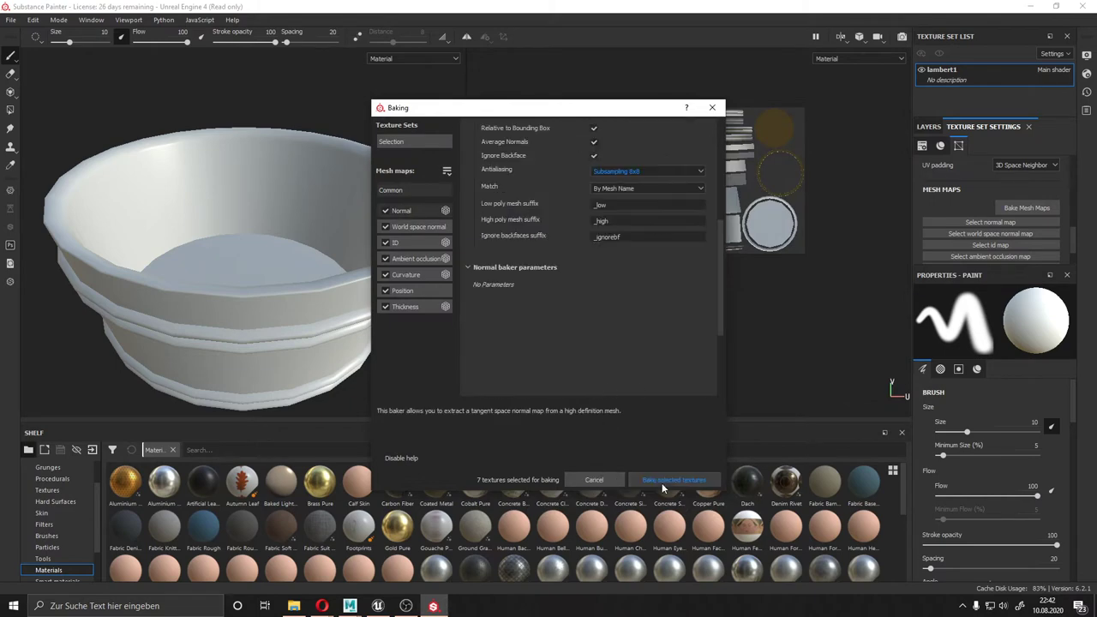
{"action": "left_click", "coordinate": [643, 480]}
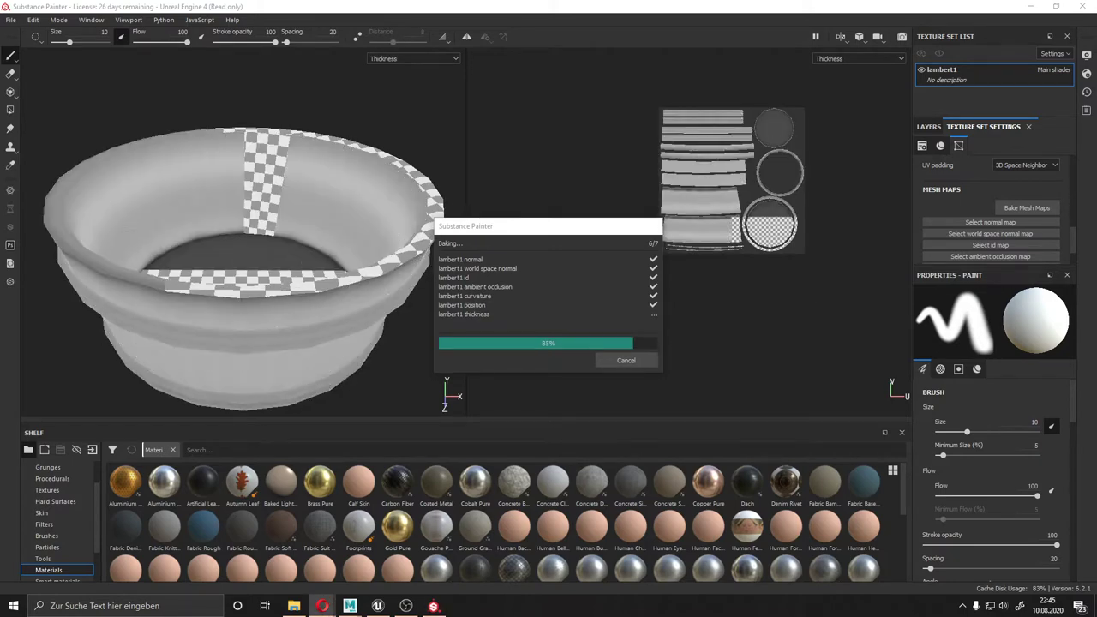
{"action": "left_click", "coordinate": [625, 360]}
{"action": "scroll", "coordinate": [284, 247], "scroll_direction": "up", "scroll_amount": 5}
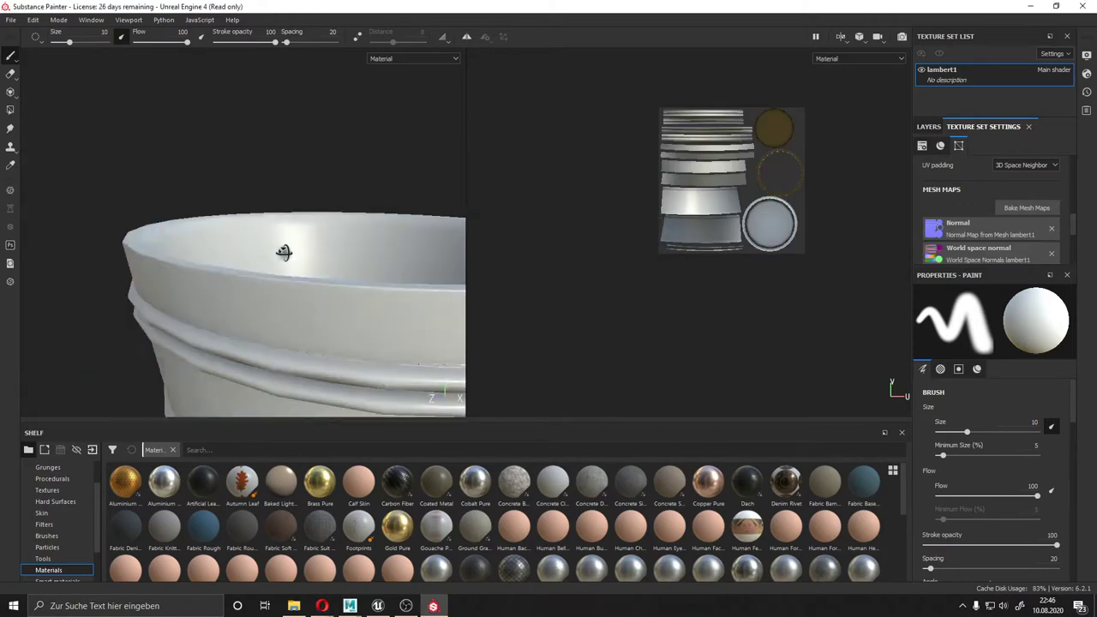
{"action": "left_click_drag", "start_coordinate": [284, 248], "coordinate": [284, 291], "text": "alt"}
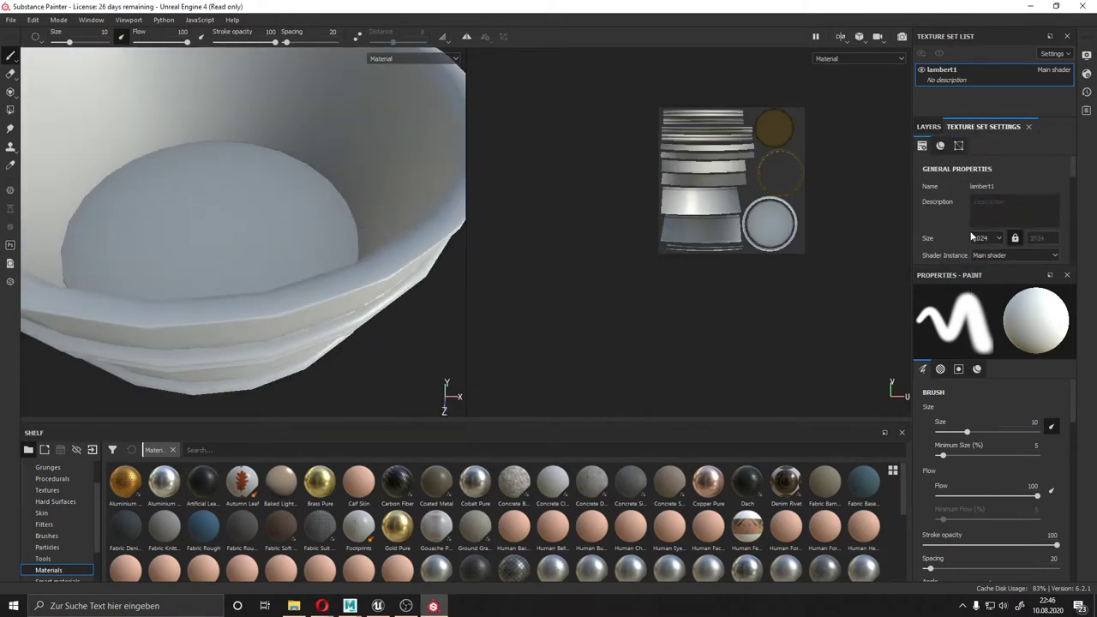
- Fill the bucket with Wood American Cherry, rotating the grain 90 degrees and scaling it to 3.46
{"action": "key", "text": "f"}
{"action": "scroll", "coordinate": [497, 522], "scroll_direction": "down", "scroll_amount": 5}
{"action": "left_click_drag", "start_coordinate": [165, 558], "coordinate": [206, 214]}
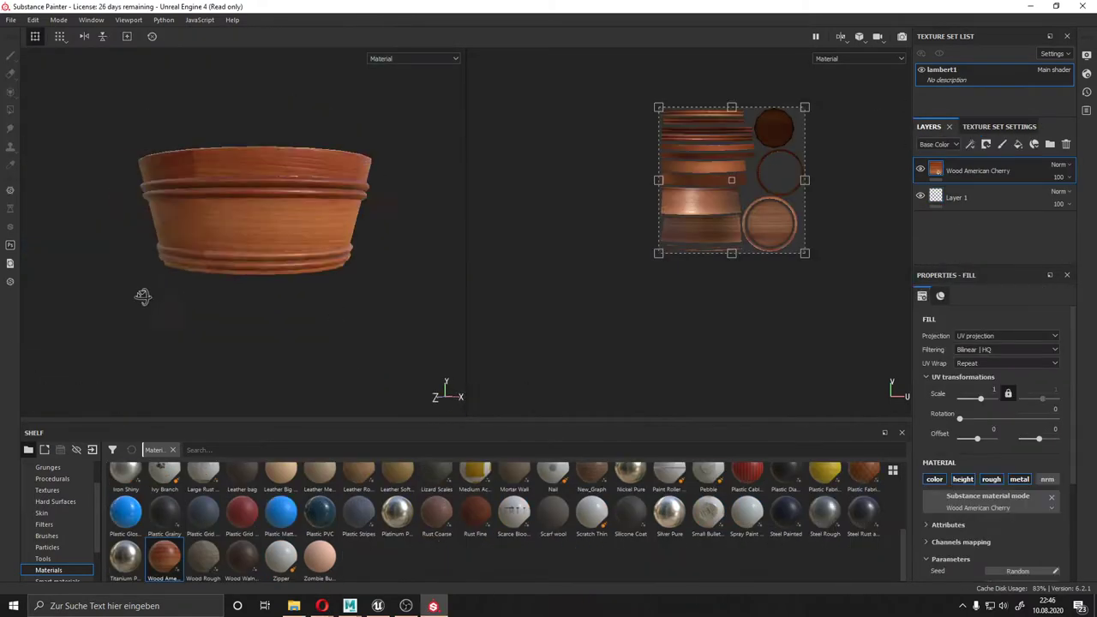
{"action": "left_click_drag", "start_coordinate": [206, 257], "coordinate": [240, 305], "text": "alt"}
{"action": "mouse_move", "coordinate": [959, 418]}
{"action": "left_mouse_down"}
{"action": "mouse_move", "coordinate": [984, 418]}
{"action": "mouse_move", "coordinate": [984, 397]}
{"action": "left_mouse_up"}
{"action": "left_click_drag", "start_coordinate": [283, 205], "coordinate": [285, 283], "text": "alt"}
- Try Wood Rough, return to Wood American Cherry and switch the fill to tri-planar projection
{"action": "left_click_drag", "start_coordinate": [203, 557], "coordinate": [986, 501]}
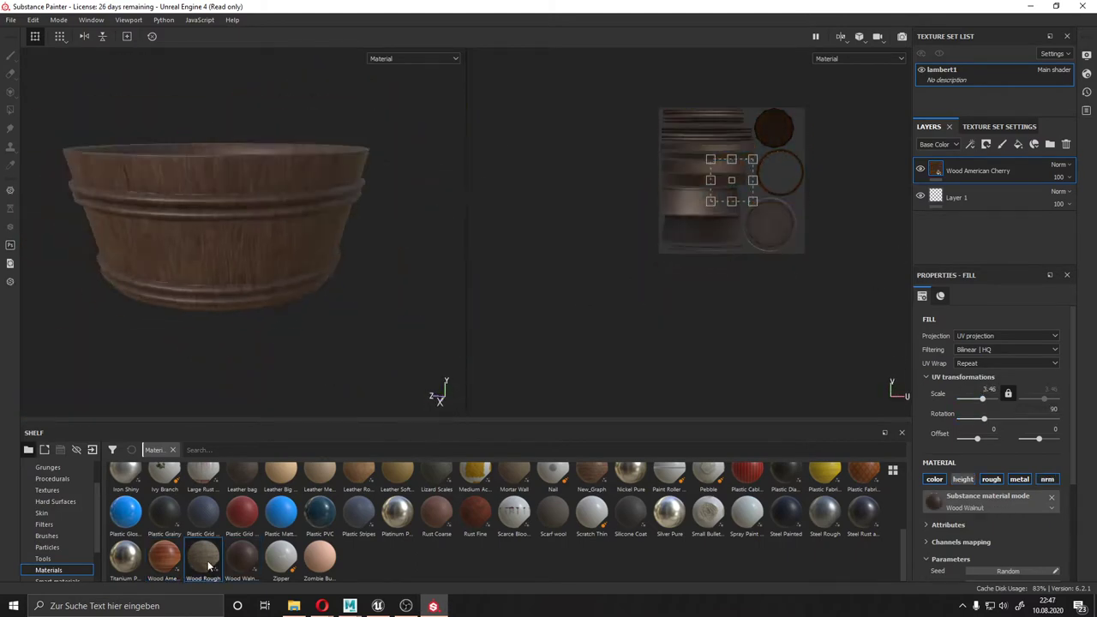
{"action": "left_click_drag", "start_coordinate": [160, 555], "coordinate": [985, 501]}
{"action": "scroll", "coordinate": [694, 318], "scroll_direction": "up", "scroll_amount": 5}
{"action": "left_click", "coordinate": [1007, 335]}
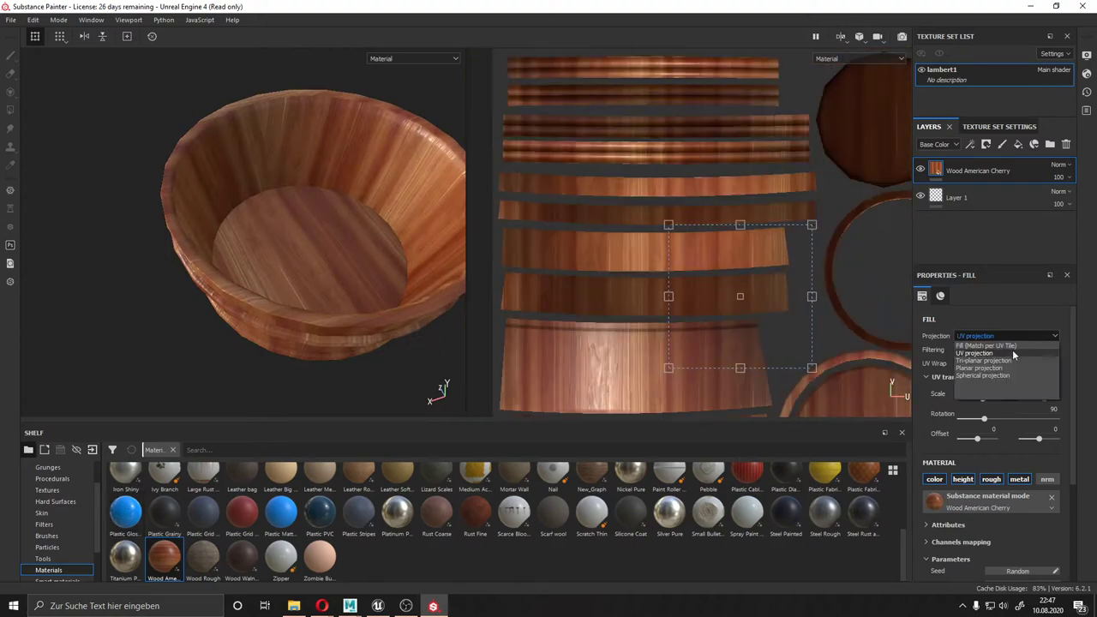
{"action": "left_click", "coordinate": [986, 347]}
{"action": "key", "text": "e"}
- Compare Wood Rough and Wood Walnut as the bucket's fill material
{"action": "scroll", "coordinate": [598, 286], "scroll_direction": "up", "scroll_amount": 2}
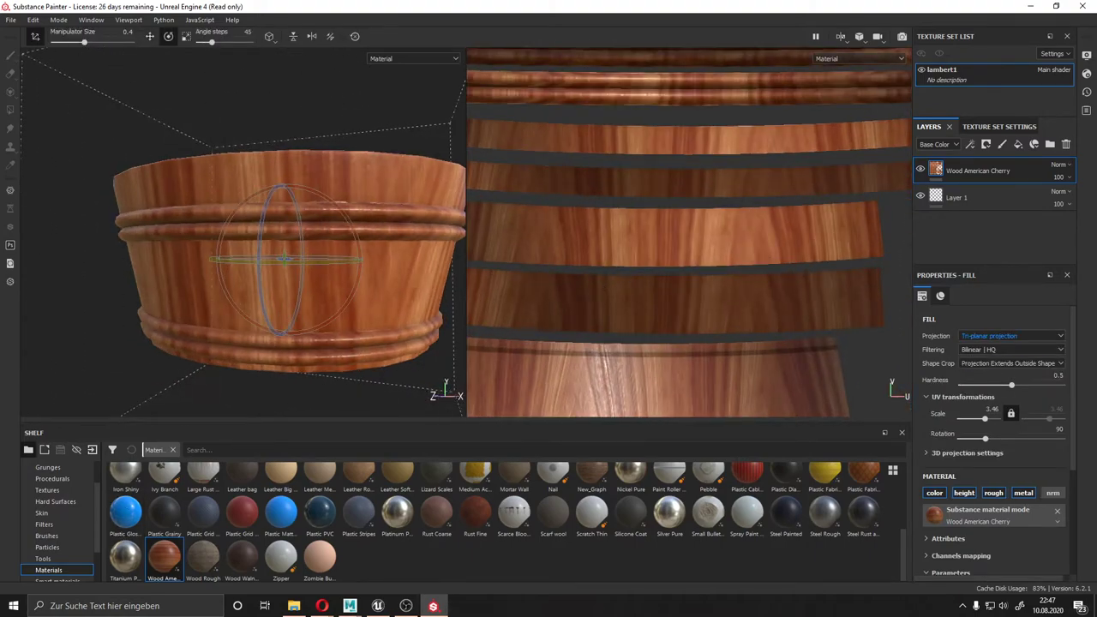
{"action": "left_click_drag", "start_coordinate": [332, 336], "coordinate": [386, 281], "text": "alt"}
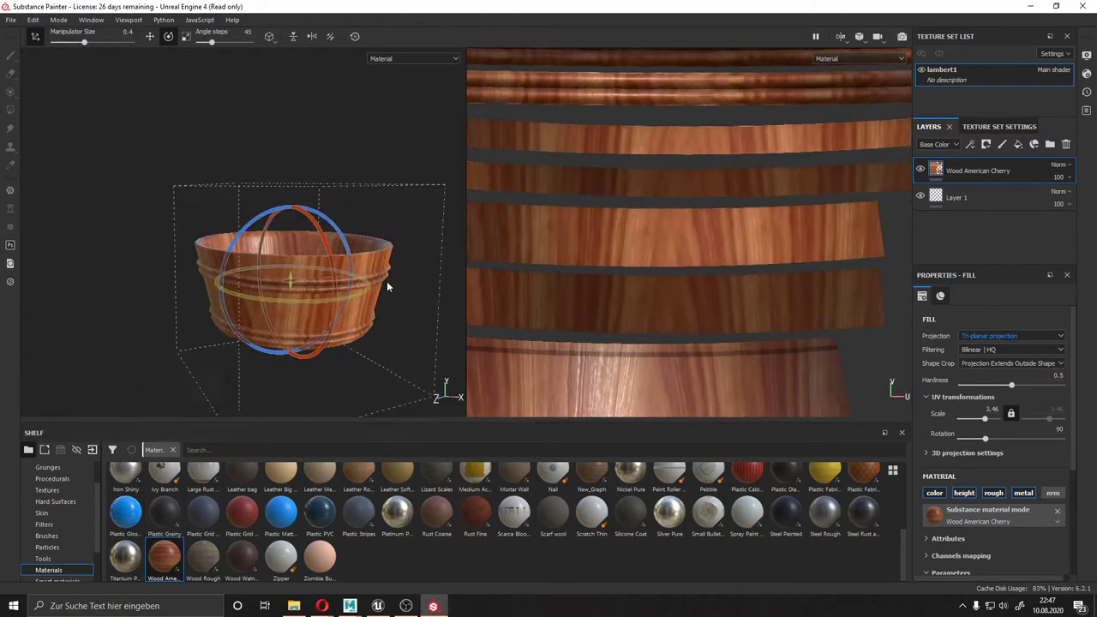
{"action": "mouse_move", "coordinate": [203, 557]}
{"action": "left_mouse_down"}
{"action": "mouse_move", "coordinate": [399, 293]}
{"action": "mouse_move", "coordinate": [311, 372]}
{"action": "left_mouse_up"}
{"action": "scroll", "coordinate": [399, 293], "scroll_direction": "down", "scroll_amount": 3}
{"action": "key", "text": "w"}
{"action": "scroll", "coordinate": [311, 372], "scroll_direction": "up", "scroll_amount": 5}
{"action": "scroll", "coordinate": [337, 326], "scroll_direction": "down", "scroll_amount": 3}
{"action": "left_click_drag", "start_coordinate": [337, 326], "coordinate": [396, 395], "text": "alt"}
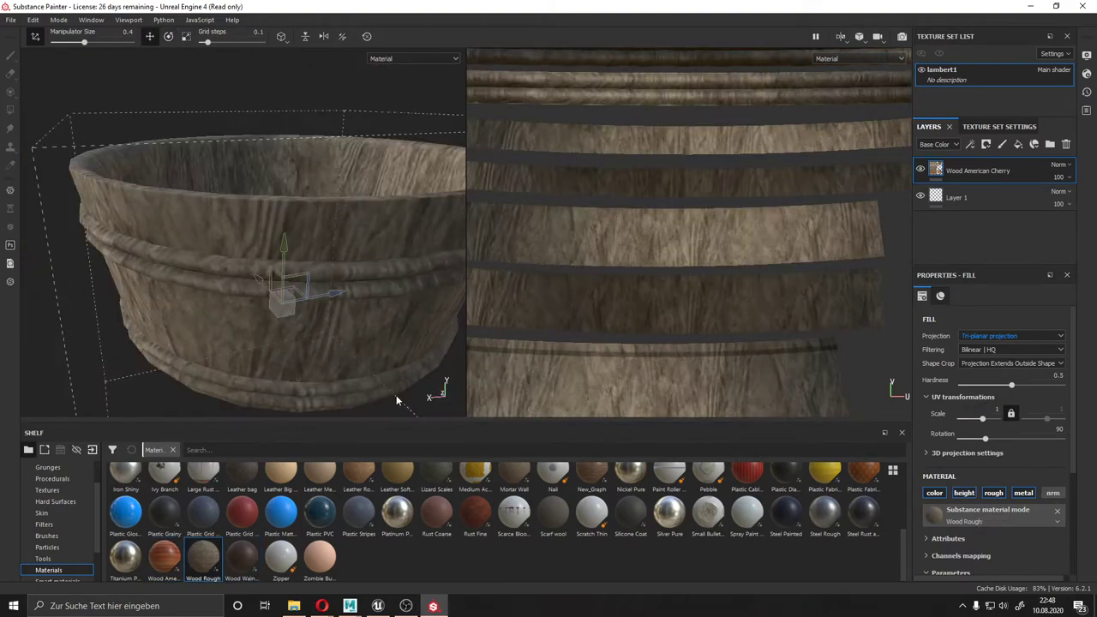
{"action": "left_click_drag", "start_coordinate": [242, 557], "coordinate": [283, 257]}
{"action": "scroll", "coordinate": [73, 538], "scroll_direction": "down", "scroll_amount": 2}
- Replace the cherry fill with smart materials, keeping Wood Ship Hull Nordic and deleting Wood Acajou
{"action": "left_click", "coordinate": [73, 538]}
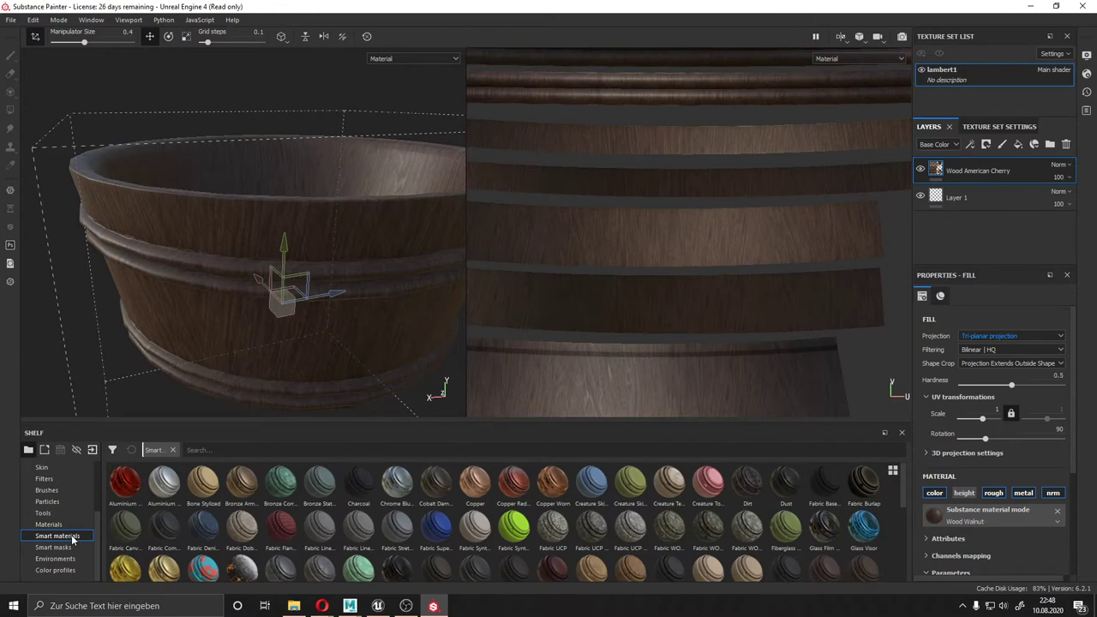
{"action": "scroll", "coordinate": [345, 520], "scroll_direction": "down", "scroll_amount": 5}
{"action": "key", "text": "Delete"}
{"action": "left_click_drag", "start_coordinate": [786, 514], "coordinate": [337, 261]}
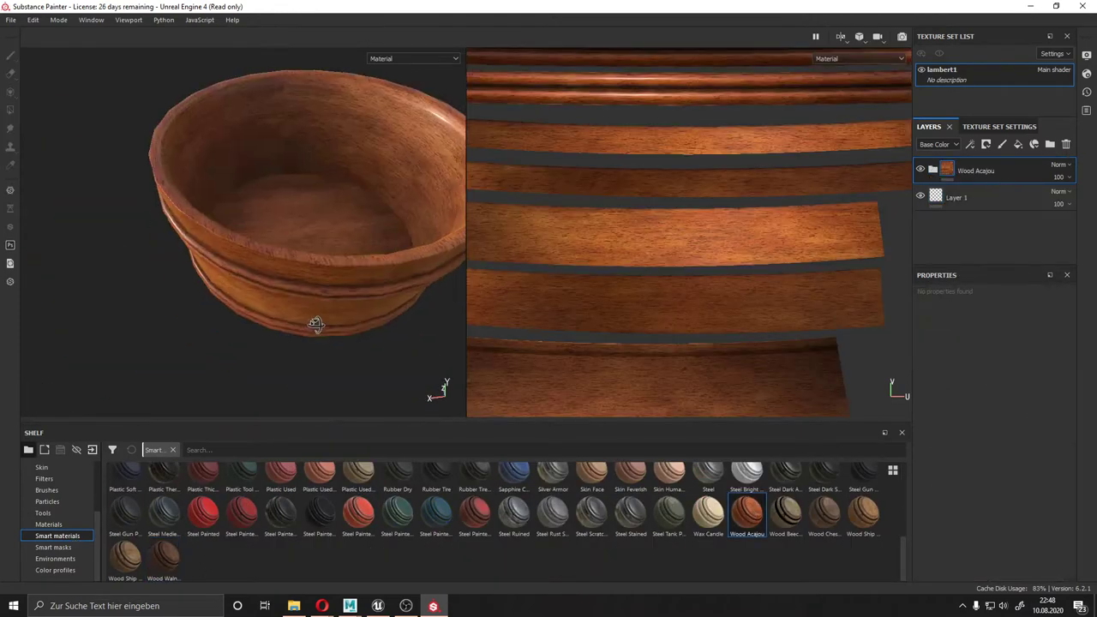
{"action": "mouse_move", "coordinate": [806, 507]}
{"action": "left_mouse_down"}
{"action": "mouse_move", "coordinate": [309, 294]}
{"action": "mouse_move", "coordinate": [317, 219]}
{"action": "left_mouse_up"}
{"action": "key", "text": "Delete"}
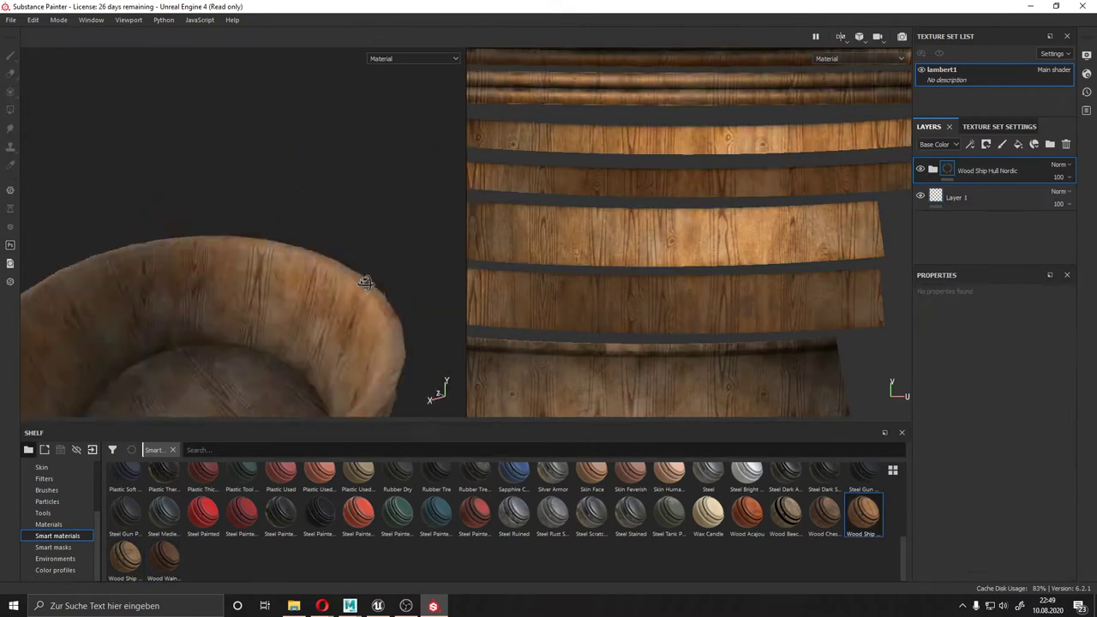
- Add a black mask and polygon-fill the stave strips white to reveal the wood
{"action": "key", "text": "f"}
{"action": "left_click", "coordinate": [990, 171]}
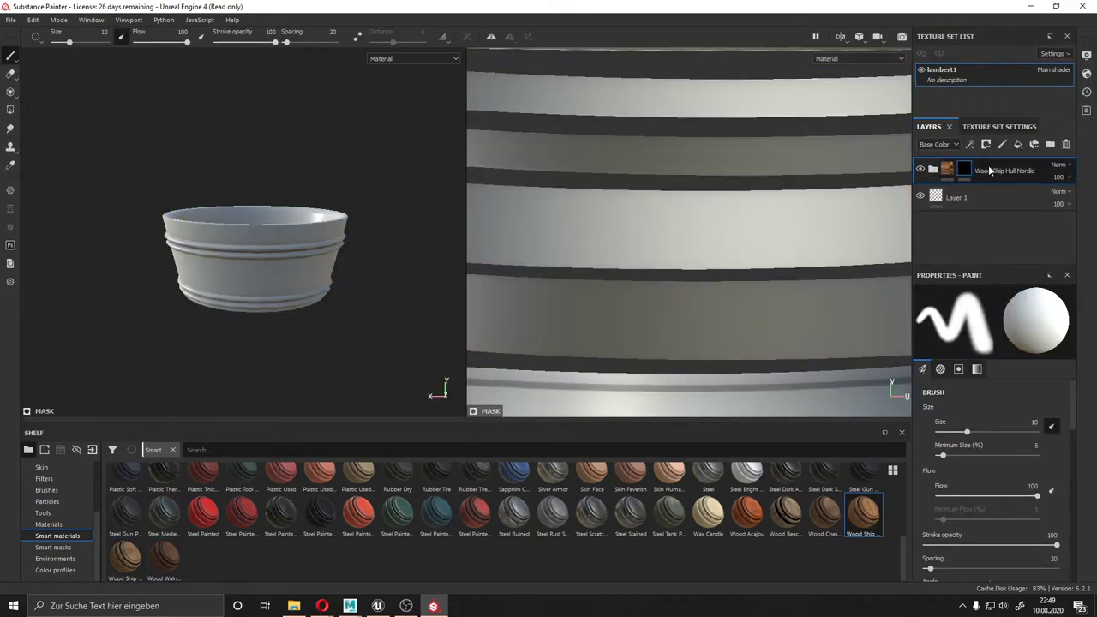
{"action": "left_click", "coordinate": [10, 109]}
{"action": "left_click_drag", "start_coordinate": [257, 215], "coordinate": [249, 171], "text": "alt"}
{"action": "left_click_drag", "start_coordinate": [335, 120], "coordinate": [163, 296]}
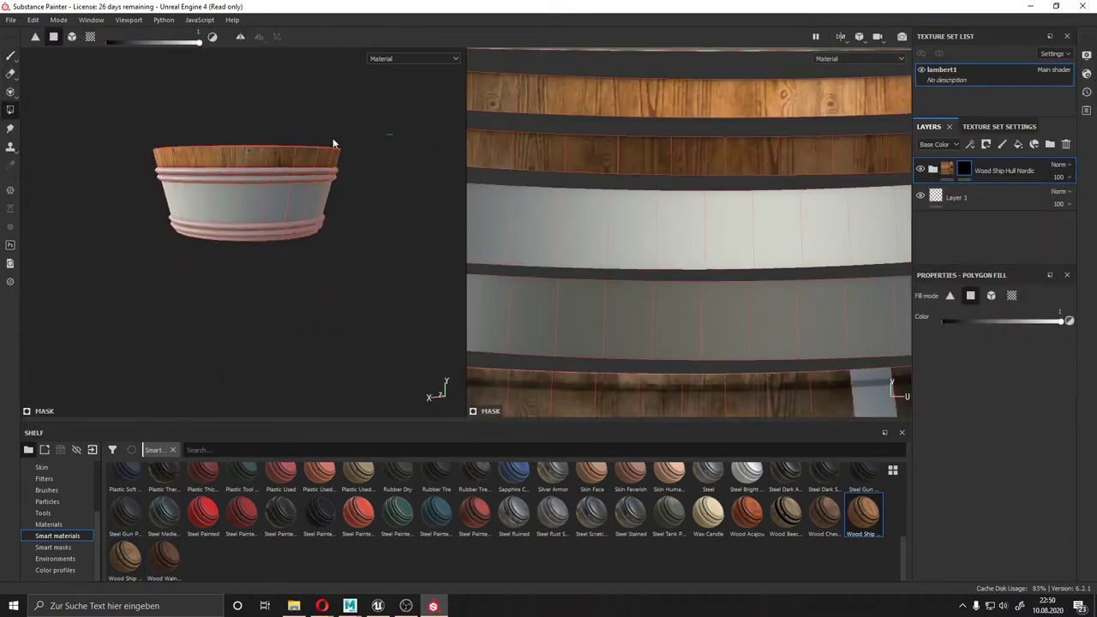
{"action": "left_click_drag", "start_coordinate": [334, 144], "coordinate": [211, 137], "text": "alt"}
{"action": "left_click_drag", "start_coordinate": [146, 120], "coordinate": [360, 248]}
{"action": "key", "text": "f"}
{"action": "left_click_drag", "start_coordinate": [525, 371], "coordinate": [712, 315]}
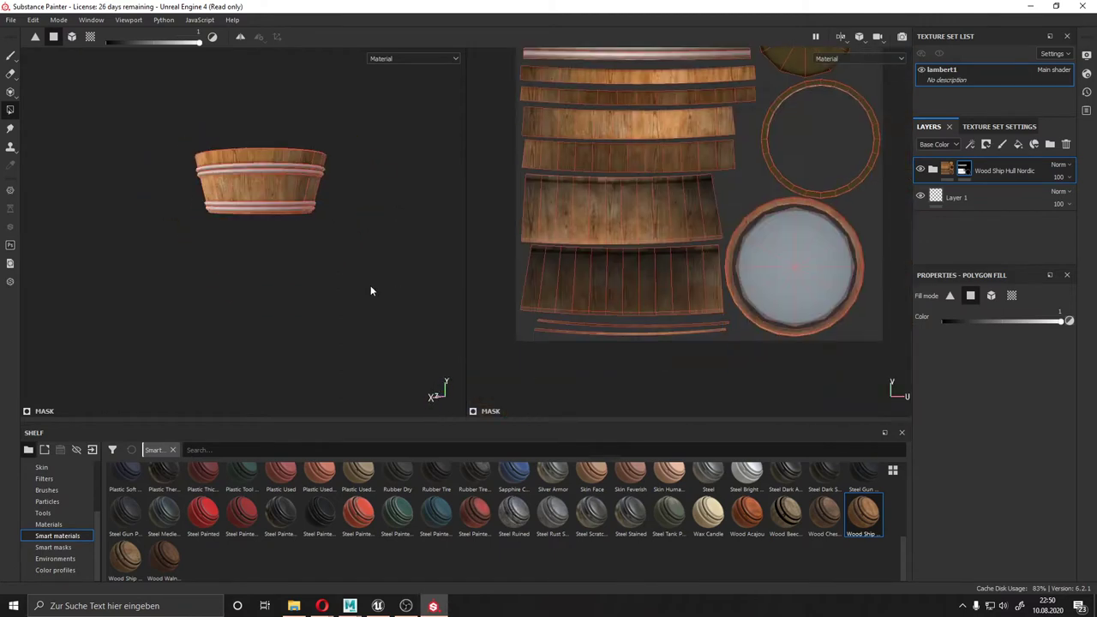
- Raise the group's Pattern layer opacity to 56
{"action": "left_click_drag", "start_coordinate": [370, 291], "coordinate": [385, 309], "text": "alt"}
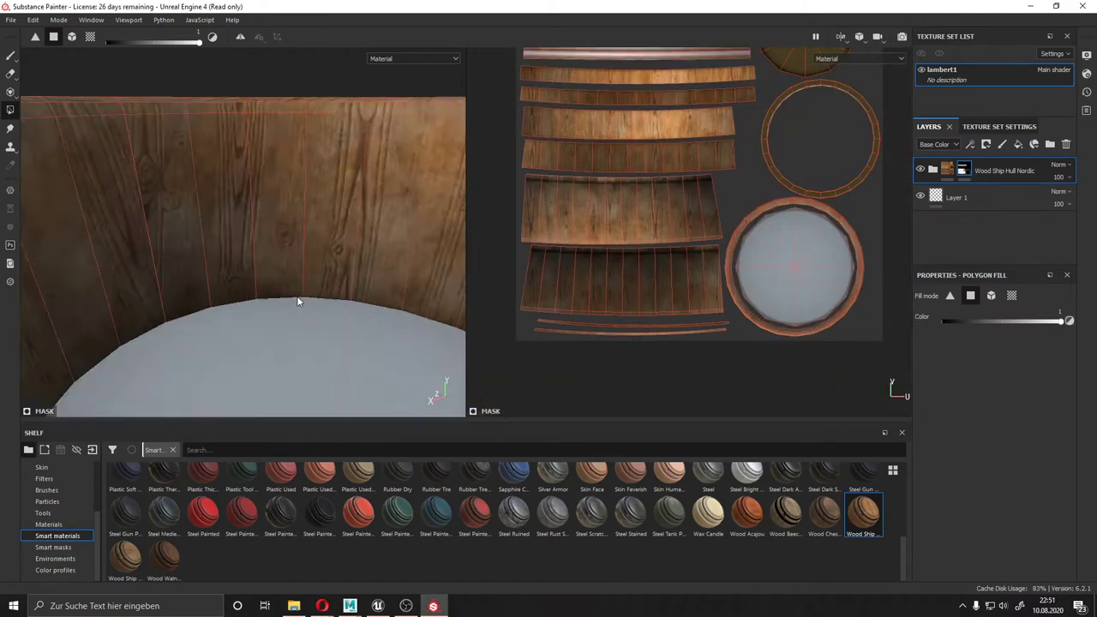
{"action": "right_click_drag", "start_coordinate": [386, 308], "coordinate": [412, 349], "text": "alt"}
{"action": "left_click_drag", "start_coordinate": [412, 349], "coordinate": [412, 369], "text": "alt"}
{"action": "left_click", "coordinate": [932, 169]}
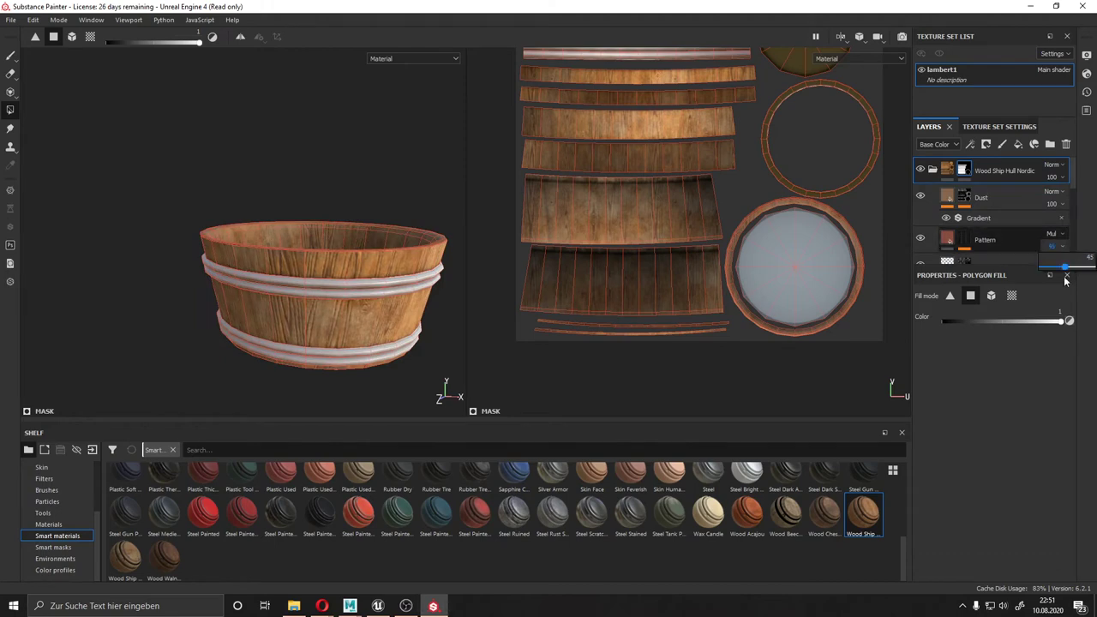
{"action": "left_click_drag", "start_coordinate": [1065, 280], "coordinate": [1071, 280]}
- Lower the Pattern layer's height to -0.0594
{"action": "right_click_drag", "start_coordinate": [260, 304], "coordinate": [283, 360], "text": "alt"}
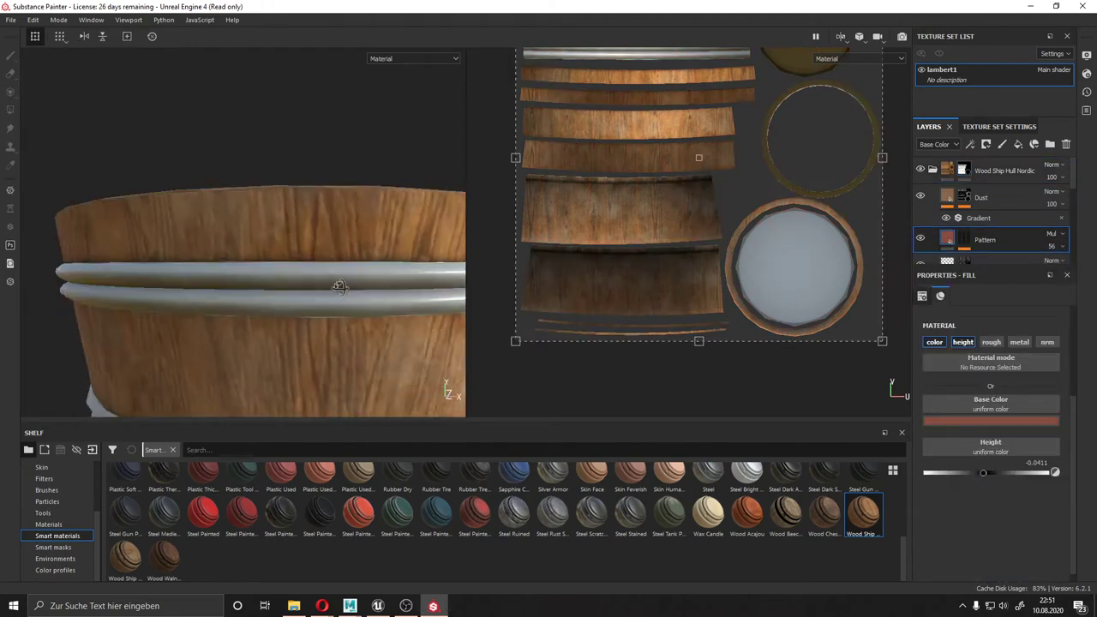
{"action": "left_click_drag", "start_coordinate": [283, 360], "coordinate": [282, 394], "text": "alt"}
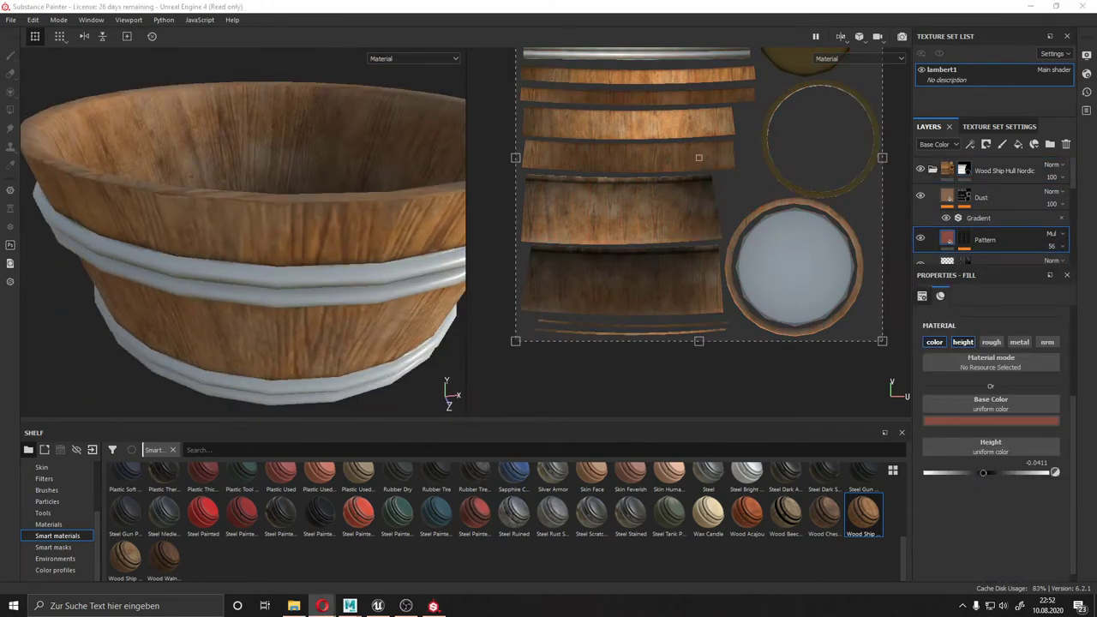
{"action": "key", "text": "f"}
{"action": "left_click_drag", "start_coordinate": [272, 221], "coordinate": [353, 209], "text": "alt"}
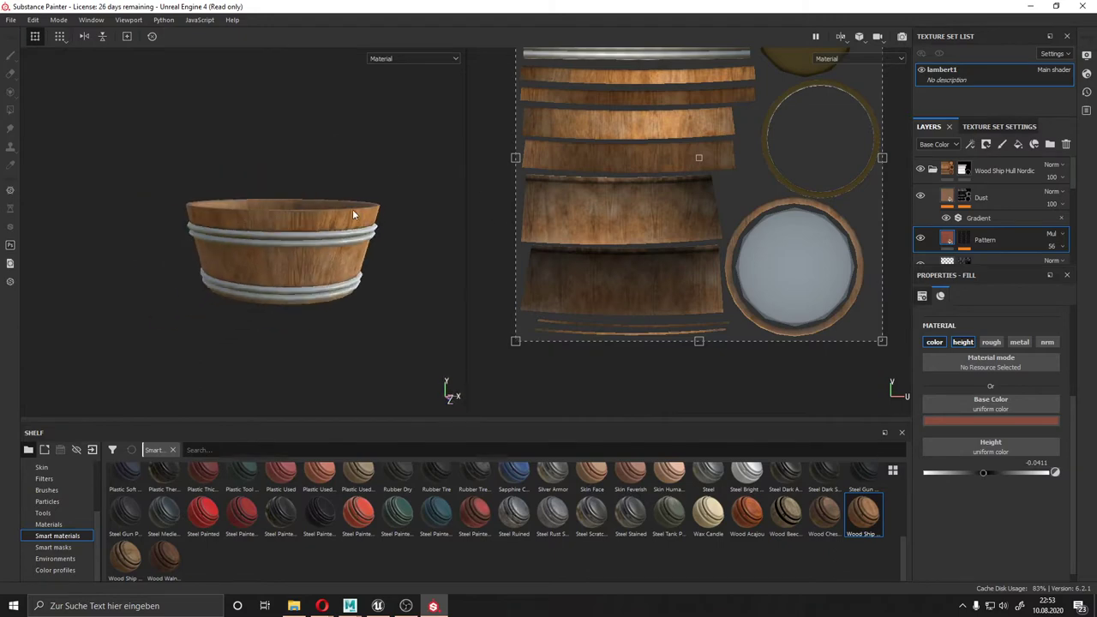
{"action": "left_click_drag", "start_coordinate": [984, 472], "coordinate": [983, 472]}
- Check the texture set settings, then return to the layer stack and the group's mask options
{"action": "left_click", "coordinate": [999, 126]}
{"action": "right_click_drag", "start_coordinate": [315, 214], "coordinate": [315, 249], "text": "alt"}
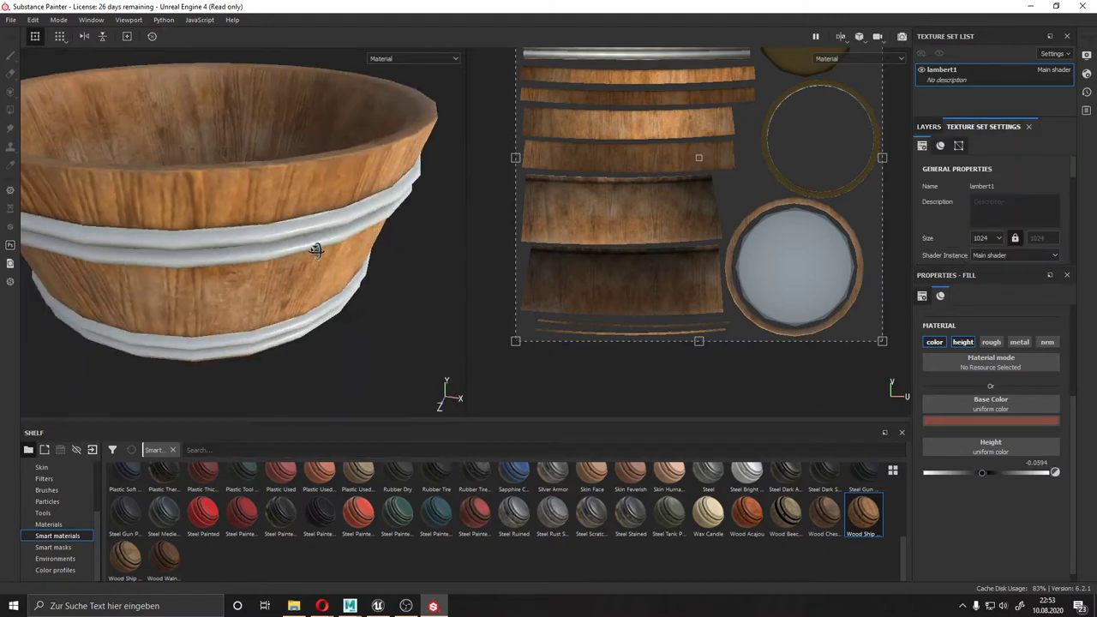
{"action": "key", "text": "f"}
{"action": "left_click_drag", "start_coordinate": [258, 300], "coordinate": [288, 290], "text": "alt"}
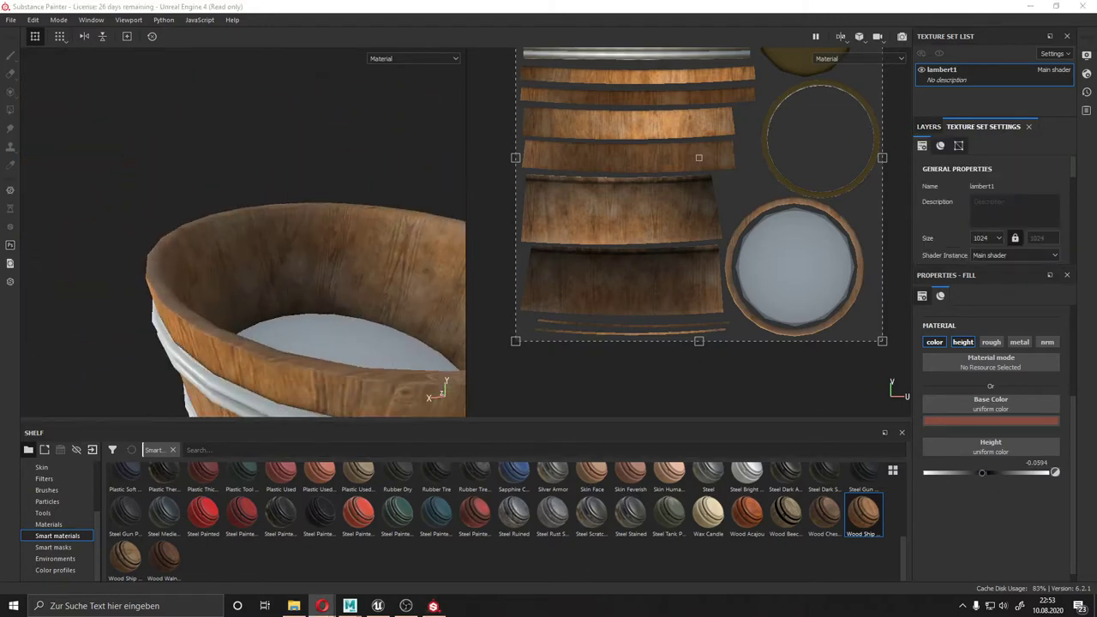
{"action": "key", "text": "f"}
{"action": "left_click", "coordinate": [929, 126]}
{"action": "right_click", "coordinate": [952, 170]}
- Polygon-fill the bottom wedge and several hull faces black in the group's mask
{"action": "left_click", "coordinate": [986, 180]}
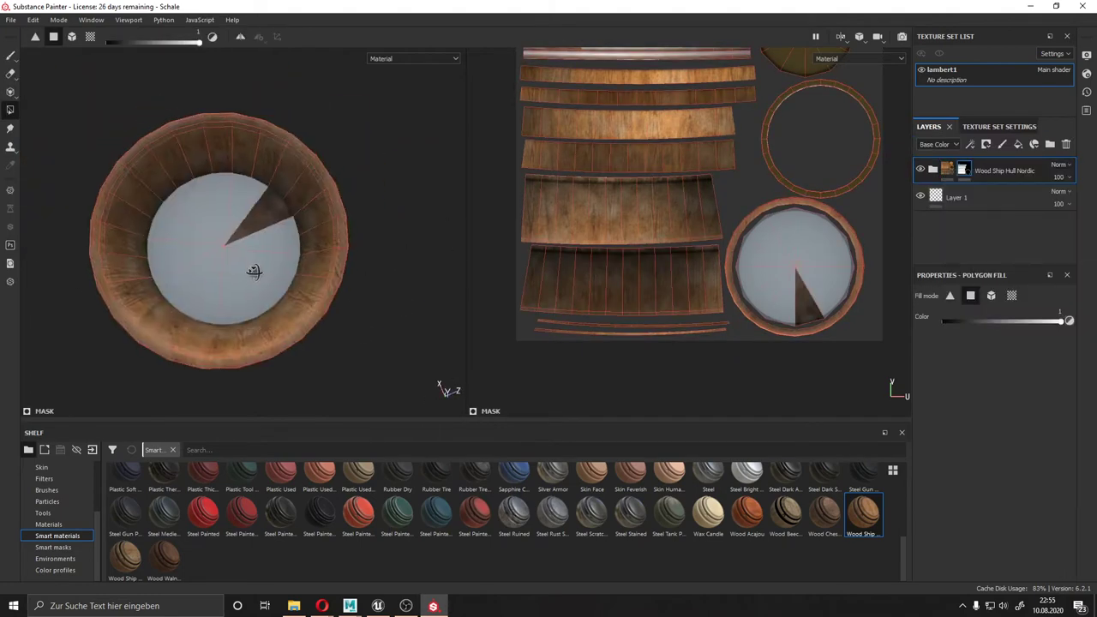
{"action": "left_click", "coordinate": [253, 271]}
{"action": "mouse_move", "coordinate": [254, 271]}
{"action": "left_mouse_down", "text": "alt"}
{"action": "mouse_move", "coordinate": [246, 101]}
{"action": "mouse_move", "coordinate": [250, 232]}
{"action": "left_mouse_up", "text": "alt"}
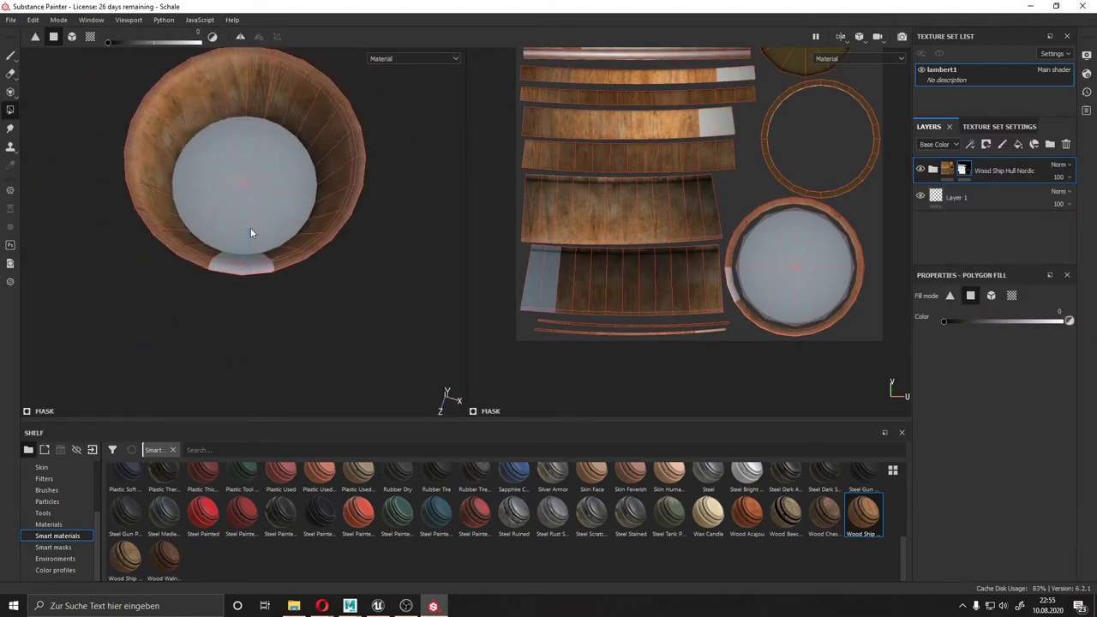
{"action": "left_click", "coordinate": [247, 291]}
{"action": "mouse_move", "coordinate": [246, 297]}
{"action": "left_mouse_down", "text": "alt"}
{"action": "mouse_move", "coordinate": [297, 220]}
{"action": "mouse_move", "coordinate": [213, 230]}
{"action": "mouse_move", "coordinate": [325, 178]}
{"action": "mouse_move", "coordinate": [314, 202]}
{"action": "left_mouse_up", "text": "alt"}
{"action": "left_click", "coordinate": [297, 220]}
{"action": "left_click", "coordinate": [297, 221]}
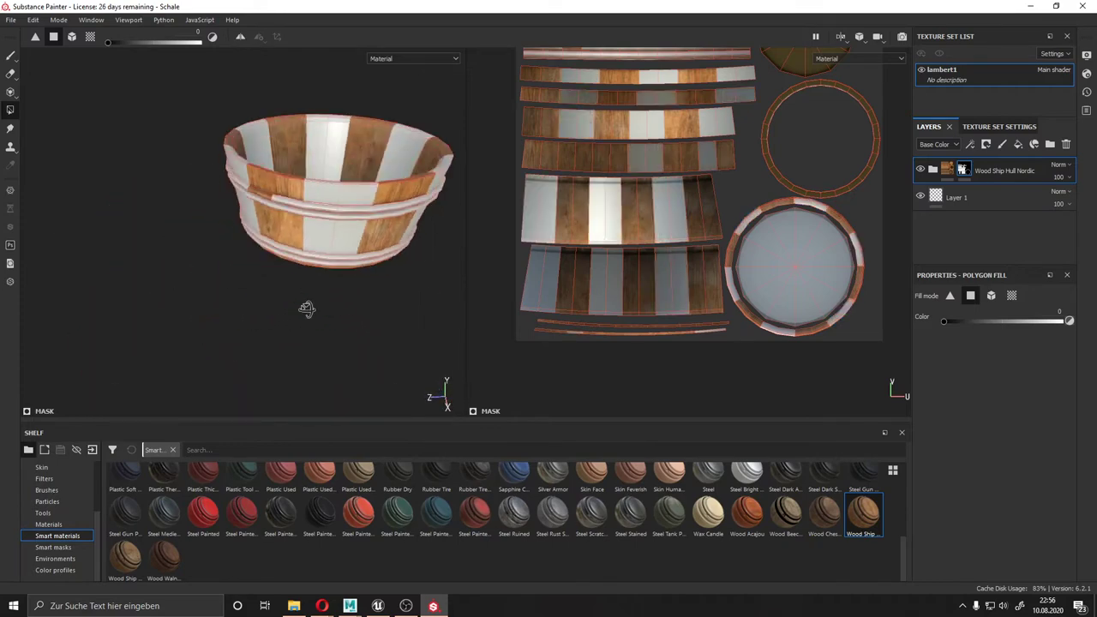
- Inspect the masked bucket from below and above, then duplicate the Wood Ship Hull Nordic group
{"action": "left_click_drag", "start_coordinate": [306, 309], "coordinate": [360, 258], "text": "alt"}
{"action": "scroll", "coordinate": [750, 323], "scroll_direction": "up", "scroll_amount": 5}
{"action": "mouse_move", "coordinate": [352, 311]}
{"action": "left_mouse_down", "text": "alt"}
{"action": "mouse_move", "coordinate": [297, 355]}
{"action": "mouse_move", "coordinate": [211, 240]}
{"action": "mouse_move", "coordinate": [327, 273]}
{"action": "left_mouse_up", "text": "alt"}
{"action": "mouse_move", "coordinate": [327, 273]}
{"action": "right_mouse_down", "text": "alt"}
{"action": "mouse_move", "coordinate": [398, 330]}
{"action": "mouse_move", "coordinate": [249, 289]}
{"action": "right_mouse_up", "text": "alt"}
{"action": "scroll", "coordinate": [574, 91], "scroll_direction": "down", "scroll_amount": 5}
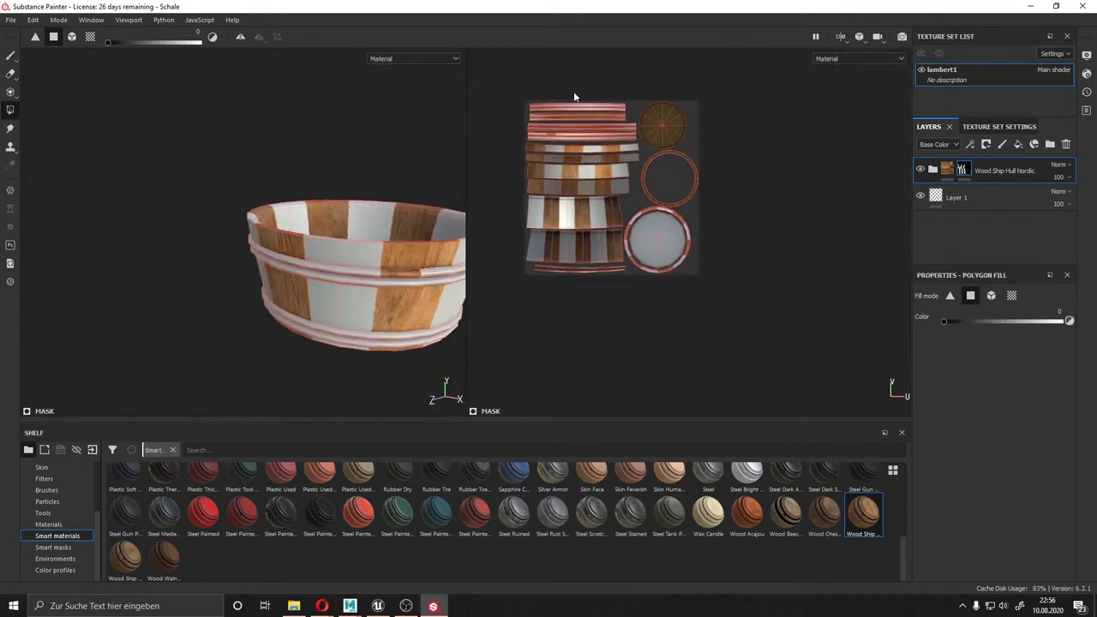
{"action": "scroll", "coordinate": [575, 96], "scroll_direction": "up", "scroll_amount": 3}
{"action": "mouse_move", "coordinate": [412, 197]}
{"action": "left_mouse_down", "text": "alt"}
{"action": "mouse_move", "coordinate": [380, 123]}
{"action": "mouse_move", "coordinate": [287, 385]}
{"action": "mouse_move", "coordinate": [257, 343]}
{"action": "mouse_move", "coordinate": [380, 335]}
{"action": "mouse_move", "coordinate": [360, 258]}
{"action": "mouse_move", "coordinate": [343, 401]}
{"action": "mouse_move", "coordinate": [326, 210]}
{"action": "mouse_move", "coordinate": [360, 154]}
{"action": "left_mouse_up", "text": "alt"}
{"action": "key", "text": "ctrl+d"}
- Pan across the plank and ring islands in the UV view
{"action": "scroll", "coordinate": [543, 258], "scroll_direction": "up", "scroll_amount": 5}
{"action": "mouse_move", "coordinate": [543, 258]}
{"action": "middle_mouse_down"}
{"action": "mouse_move", "coordinate": [665, 345]}
{"action": "mouse_move", "coordinate": [768, 163]}
{"action": "mouse_move", "coordinate": [589, 259]}
{"action": "middle_mouse_up"}
{"action": "middle_click_drag", "start_coordinate": [696, 355], "coordinate": [727, 235]}
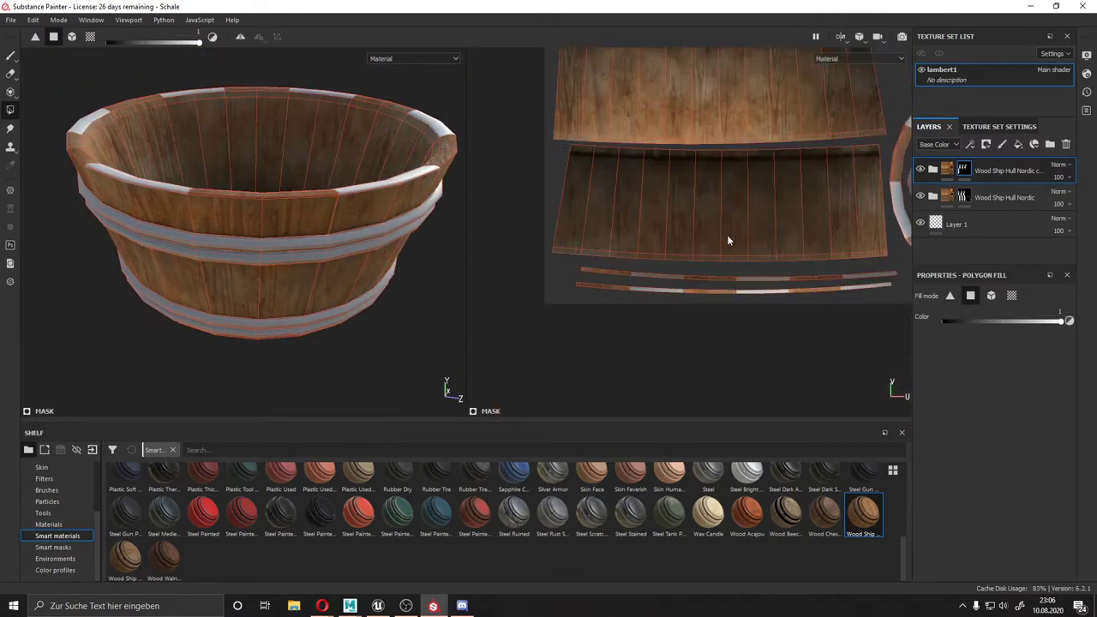
{"action": "scroll", "coordinate": [684, 293], "scroll_direction": "down", "scroll_amount": 2}
{"action": "scroll", "coordinate": [694, 292], "scroll_direction": "up", "scroll_amount": 2}
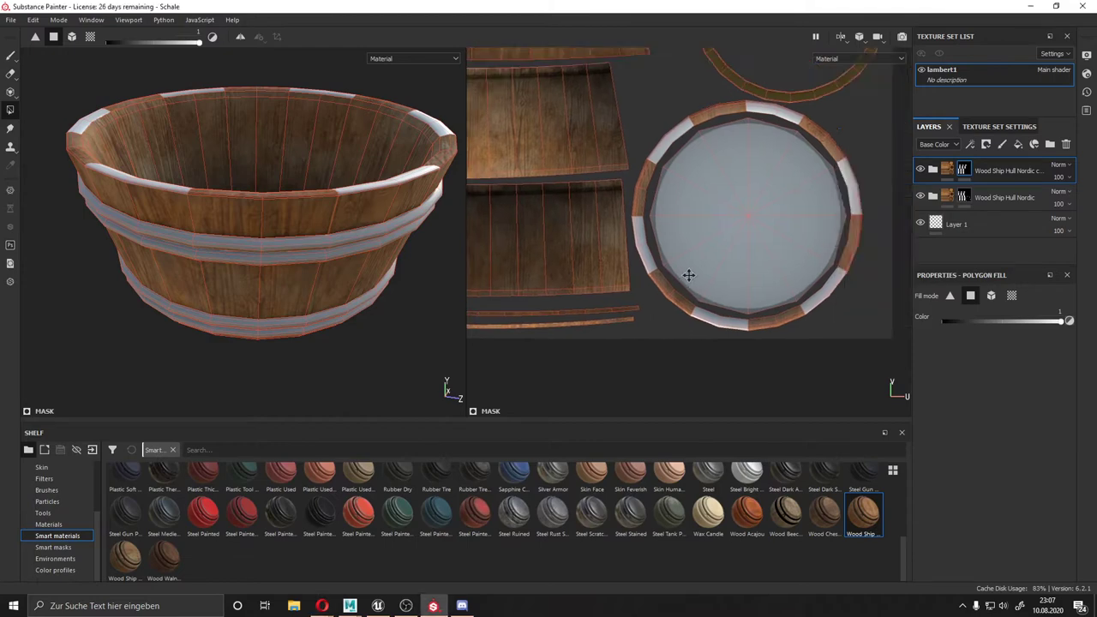
{"action": "scroll", "coordinate": [694, 282], "scroll_direction": "up", "scroll_amount": 2}
{"action": "middle_click_drag", "start_coordinate": [712, 51], "coordinate": [715, 195]}
{"action": "scroll", "coordinate": [600, 215], "scroll_direction": "down", "scroll_amount": 3}
{"action": "scroll", "coordinate": [547, 221], "scroll_direction": "down", "scroll_amount": 2}
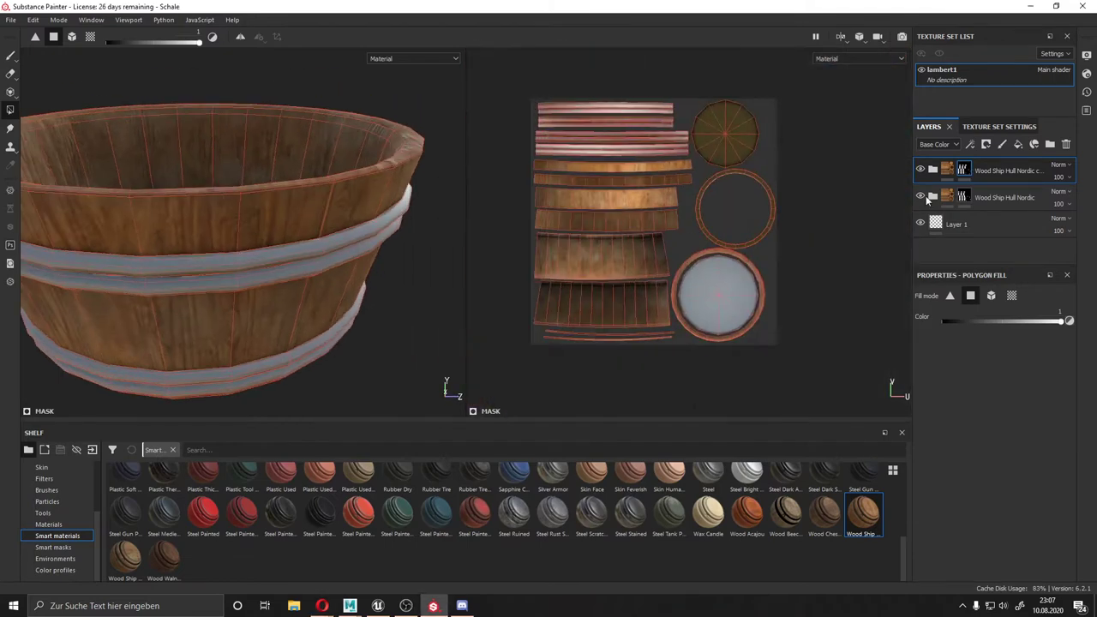
- In the duplicated group, shift the Pattern wood fill's offset on the bucket
{"action": "left_click", "coordinate": [933, 170]}
{"action": "left_click_drag", "start_coordinate": [260, 209], "coordinate": [308, 214], "text": "alt"}
{"action": "left_click", "coordinate": [975, 225]}
{"action": "key", "text": "f"}
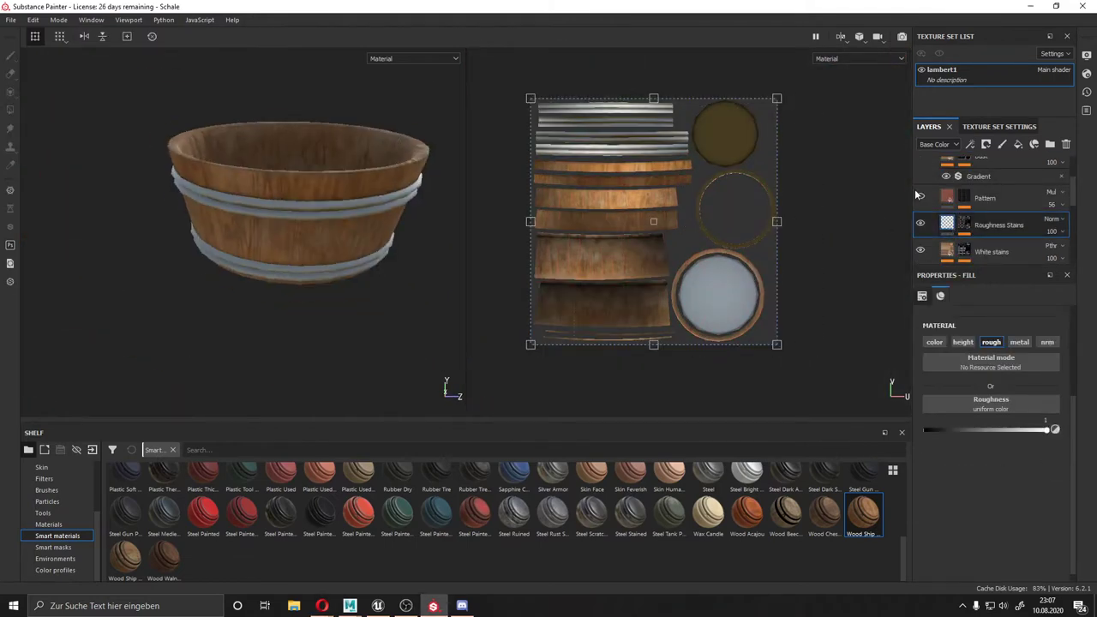
{"action": "scroll", "coordinate": [299, 230], "scroll_direction": "up", "scroll_amount": 3}
{"action": "left_click_drag", "start_coordinate": [299, 229], "coordinate": [360, 240], "text": "alt"}
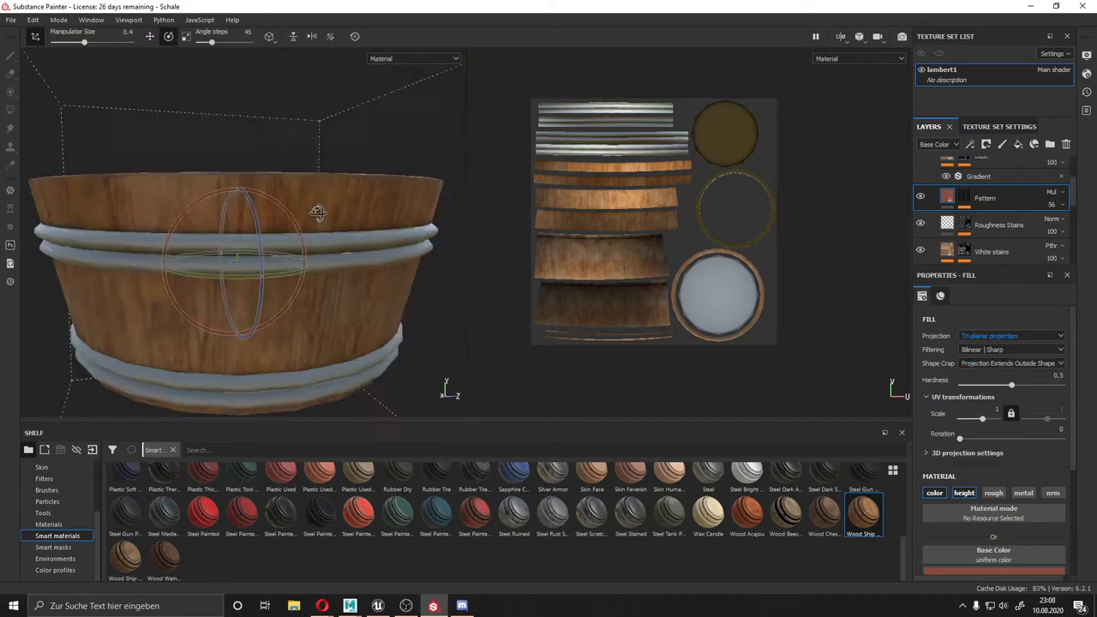
{"action": "left_click", "coordinate": [980, 226]}
{"action": "left_click", "coordinate": [991, 252]}
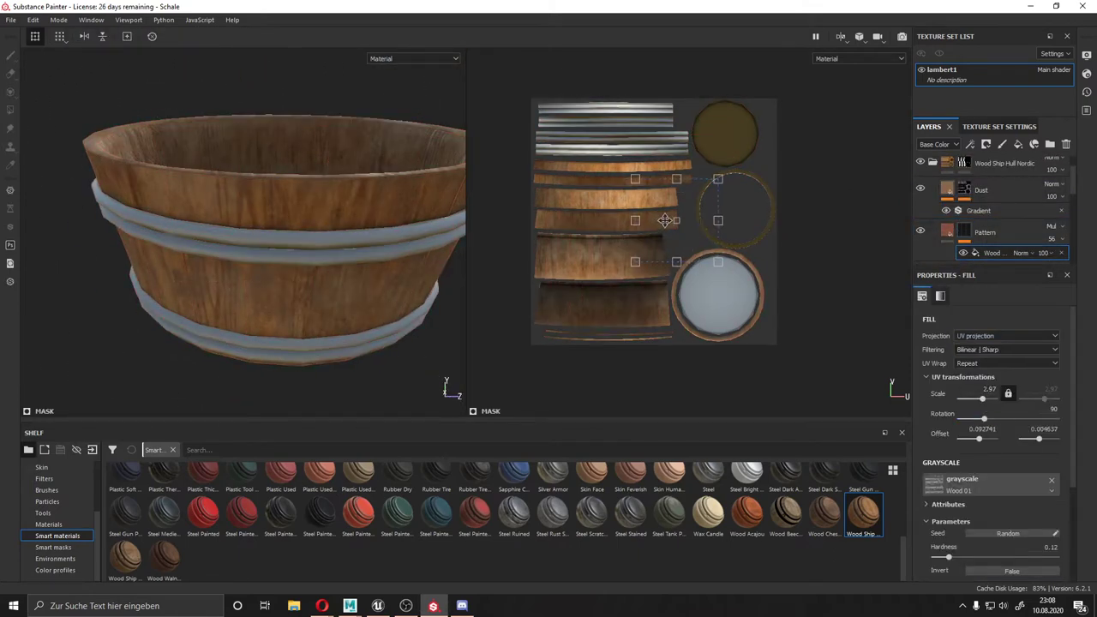
{"action": "left_click_drag", "start_coordinate": [262, 190], "coordinate": [417, 203], "text": "alt"}
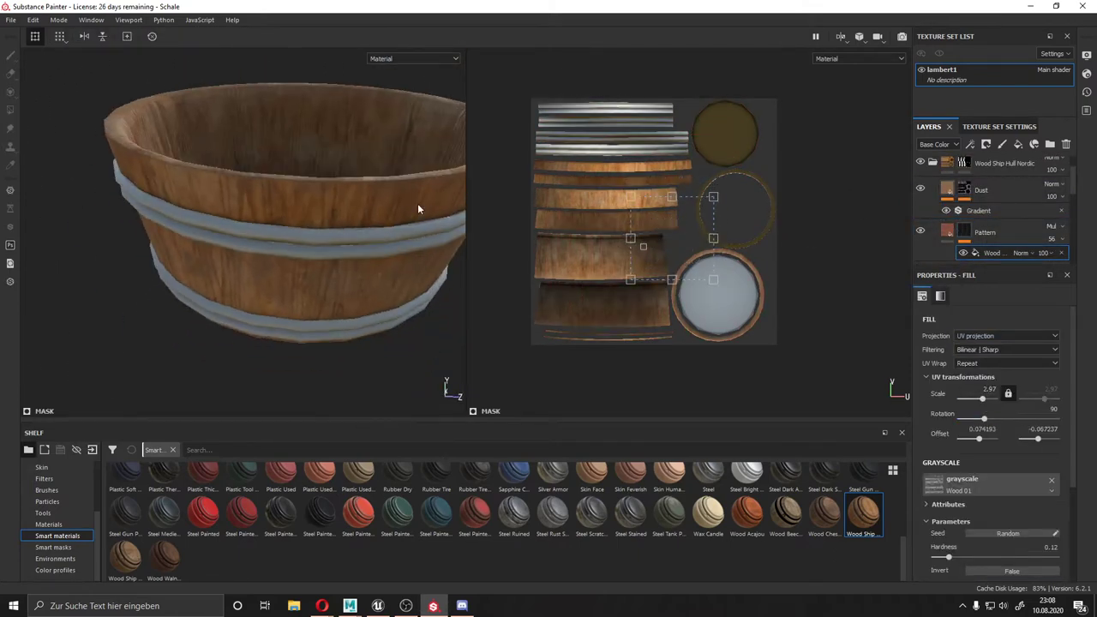
- Give the top group a black mask and switch to polygon fill
{"action": "left_click_drag", "start_coordinate": [863, 514], "coordinate": [955, 190]}
{"action": "mouse_move", "coordinate": [291, 214]}
{"action": "left_mouse_down", "text": "alt"}
{"action": "mouse_move", "coordinate": [297, 250]}
{"action": "mouse_move", "coordinate": [286, 261]}
{"action": "left_mouse_up", "text": "alt"}
{"action": "left_click", "coordinate": [963, 170]}
{"action": "key", "text": "4"}
- Mask out the right half of the inner floor with a black polygon fill
{"action": "scroll", "coordinate": [316, 175], "scroll_direction": "up", "scroll_amount": 3}
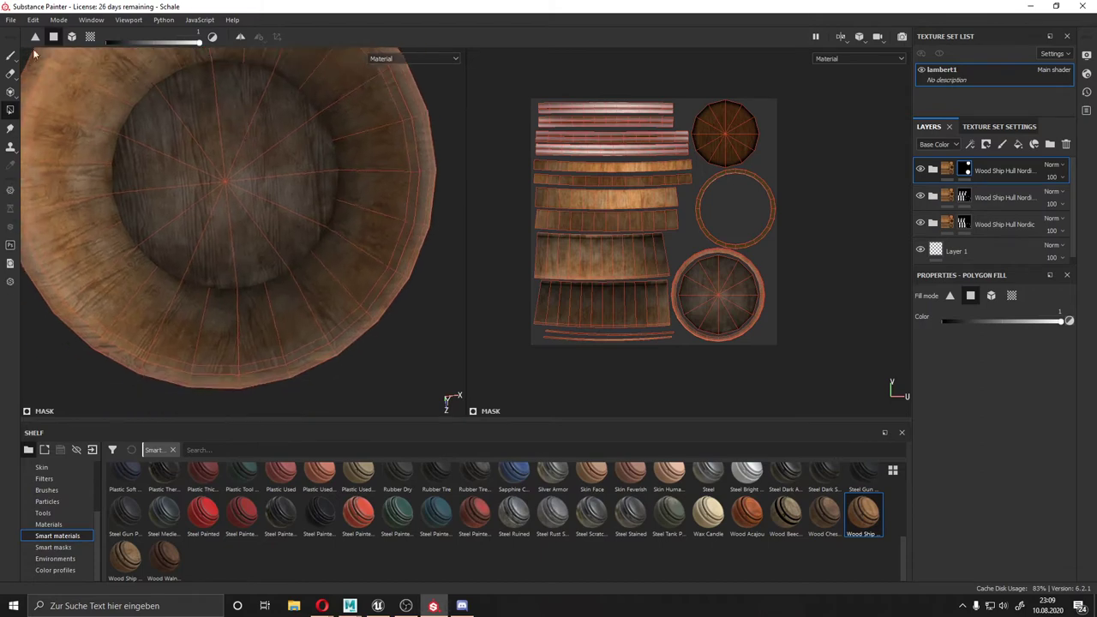
{"action": "key", "text": "x"}
{"action": "left_click", "coordinate": [268, 115]}
{"action": "scroll", "coordinate": [299, 166], "scroll_direction": "down", "scroll_amount": 2}
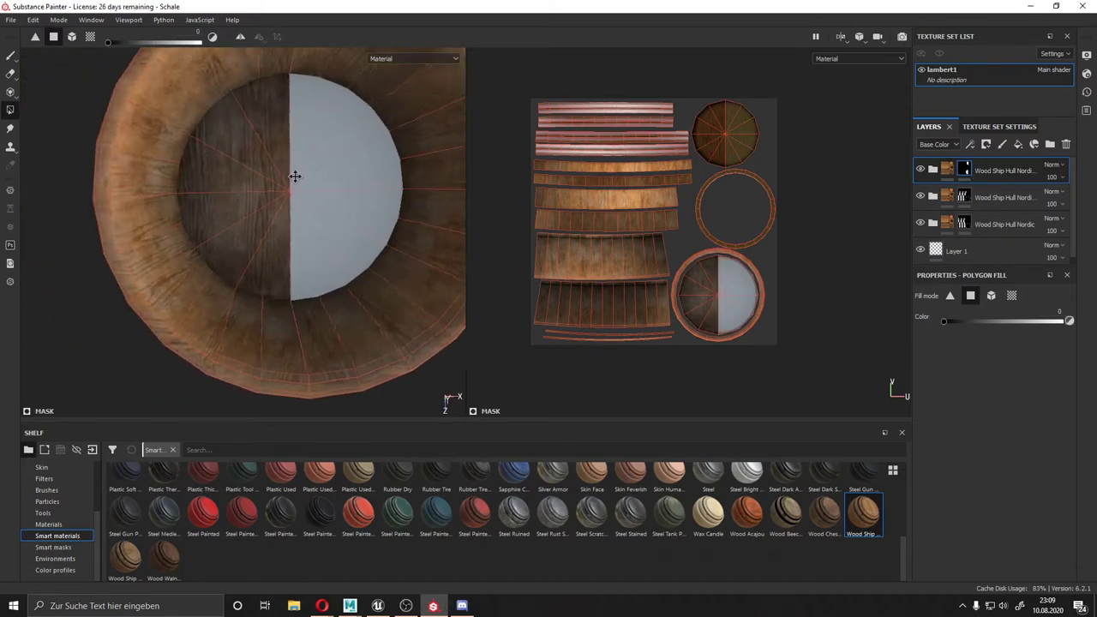
- Switch to the Paint brush, paint a wood patch on the floor and shrink the brush to 15
{"action": "key", "text": "1"}
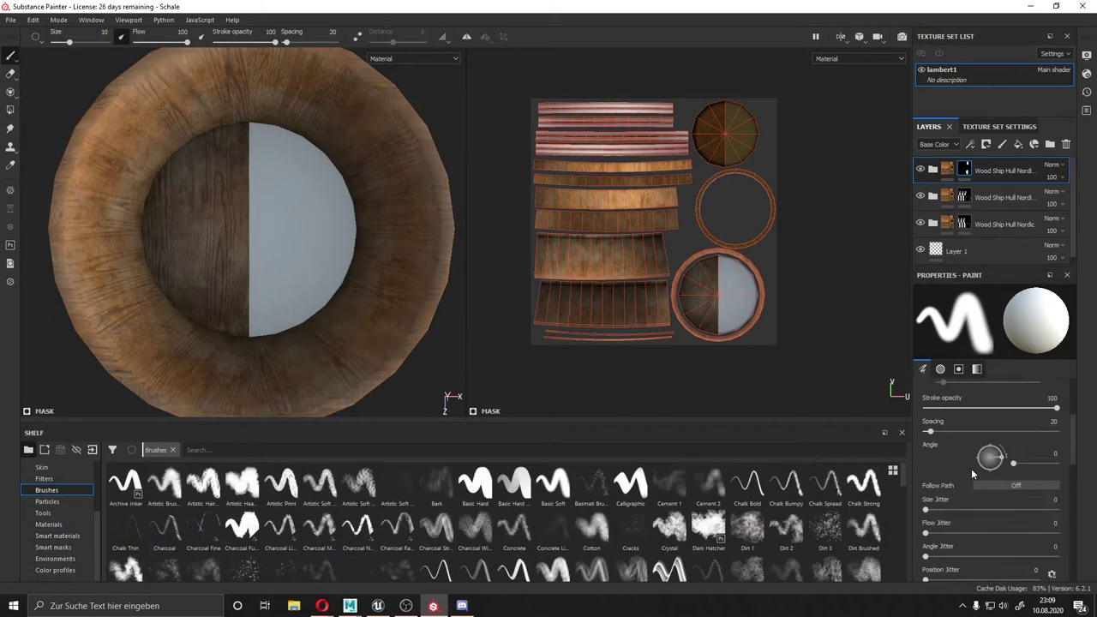
{"action": "left_click_drag", "start_coordinate": [318, 180], "coordinate": [322, 230]}
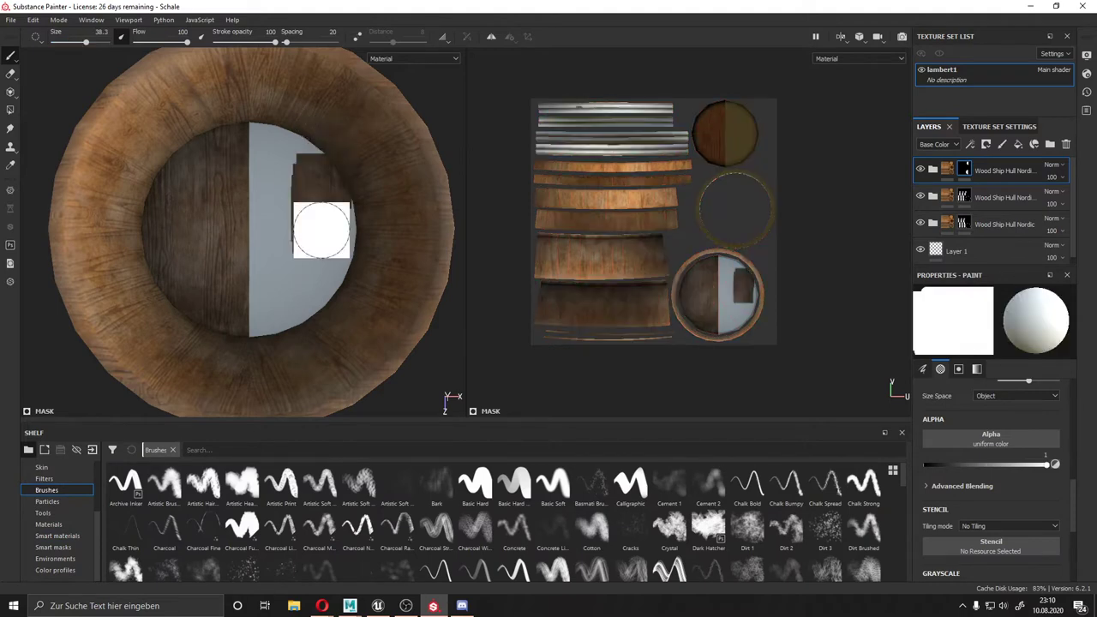
{"action": "scroll", "coordinate": [741, 274], "scroll_direction": "up", "scroll_amount": 5}
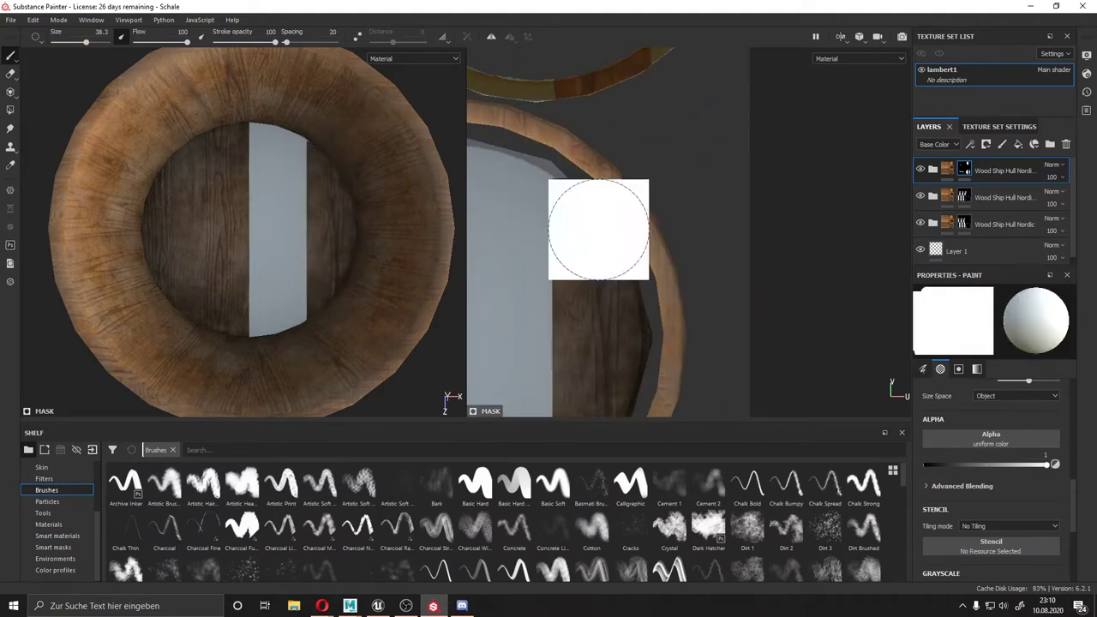
{"action": "scroll", "coordinate": [610, 203], "scroll_direction": "up", "scroll_amount": 3}
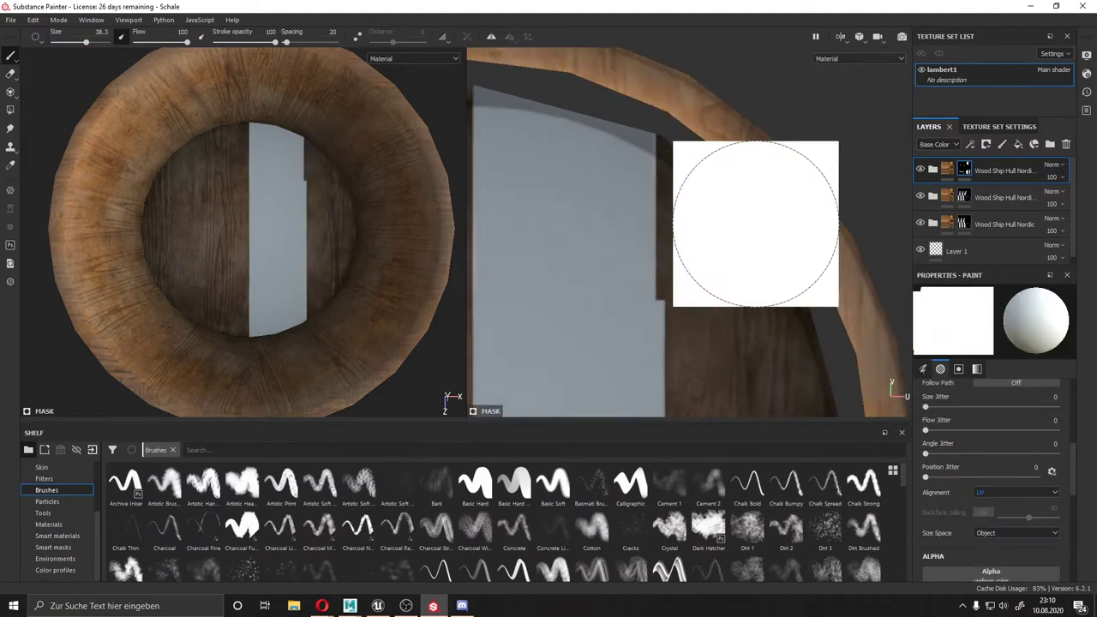
{"action": "left_click_drag", "start_coordinate": [326, 245], "coordinate": [360, 249], "text": "alt"}
{"action": "scroll", "coordinate": [729, 252], "scroll_direction": "down", "scroll_amount": 3}
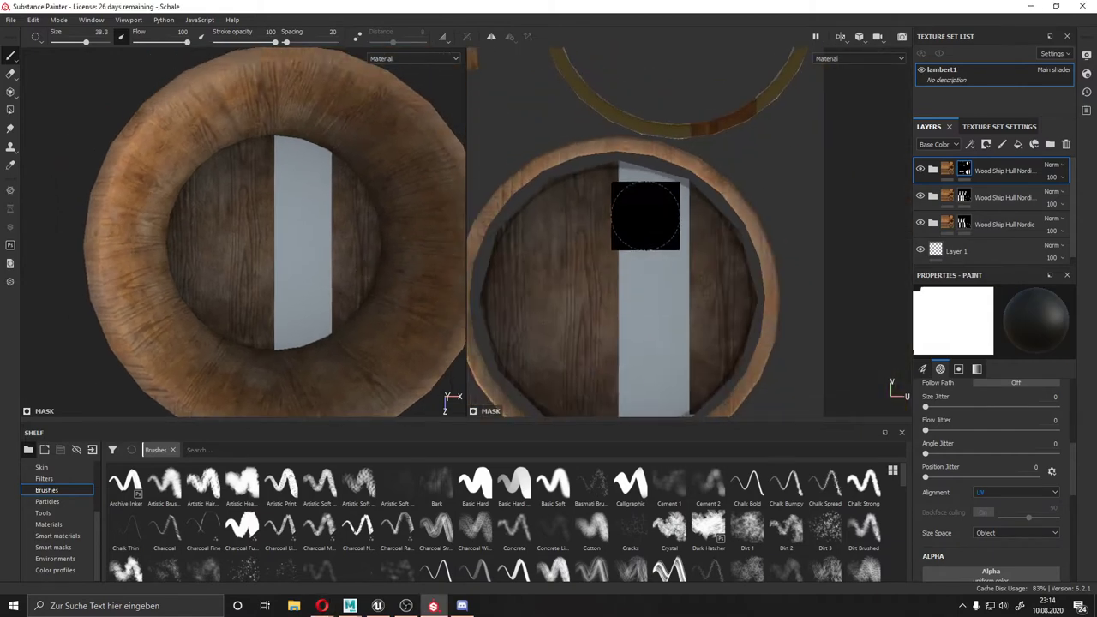
{"action": "scroll", "coordinate": [644, 215], "scroll_direction": "down", "scroll_amount": 2}
{"action": "scroll", "coordinate": [561, 128], "scroll_direction": "down", "scroll_amount": 2}
{"action": "scroll", "coordinate": [561, 127], "scroll_direction": "up", "scroll_amount": 4}
- Paint two straight vertical stripes across the floor mask and check them in 3D
{"action": "left_click_drag", "start_coordinate": [588, 124], "coordinate": [576, 403]}
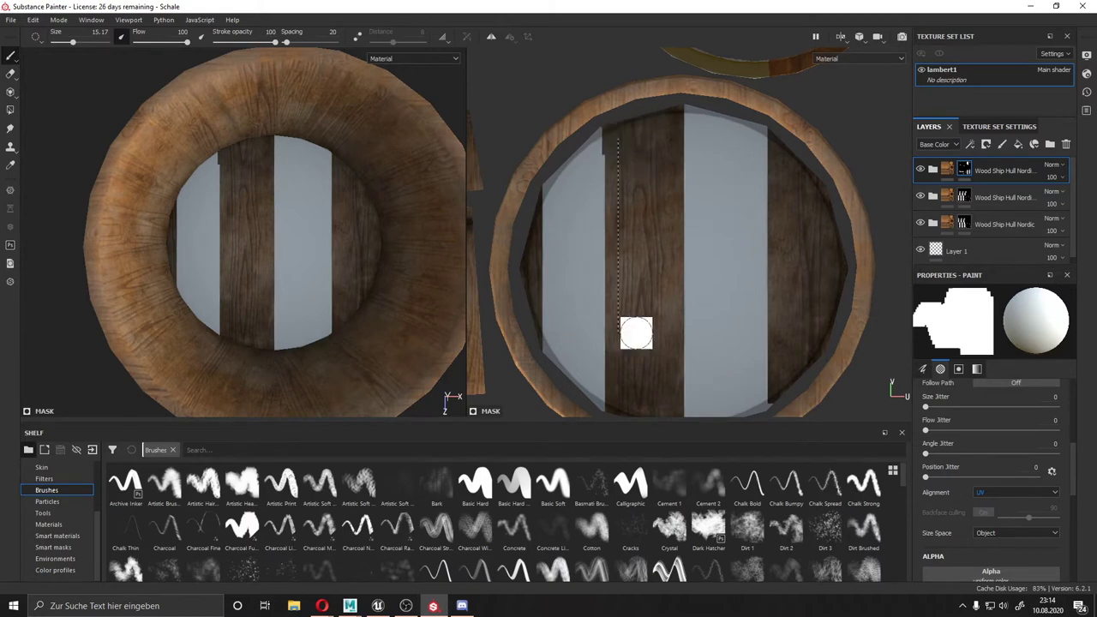
{"action": "middle_click_drag", "start_coordinate": [636, 332], "coordinate": [698, 248]}
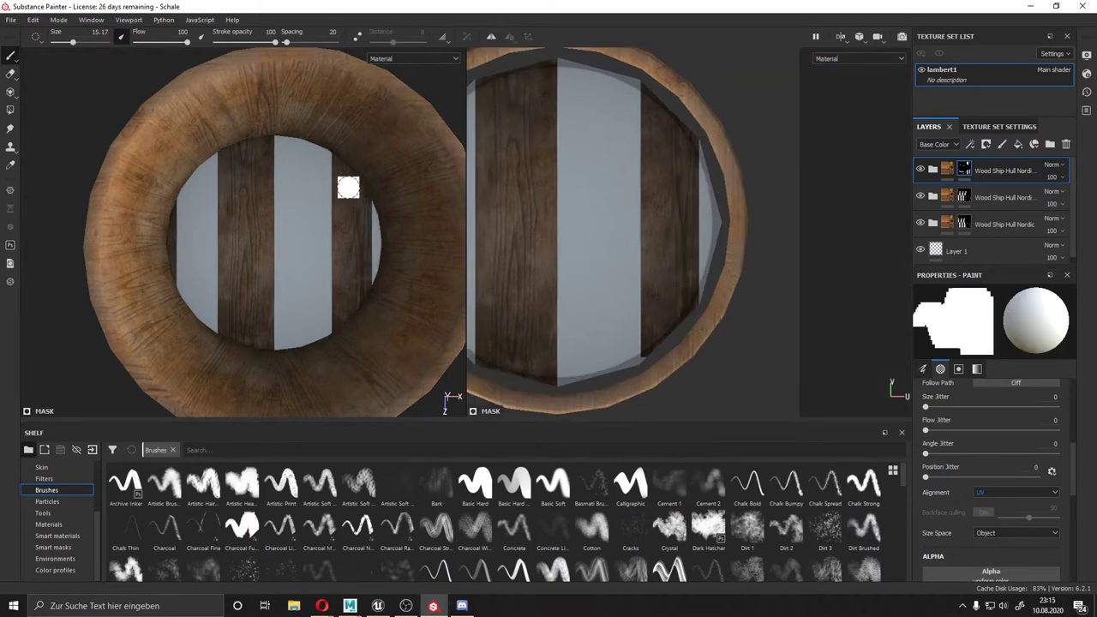
{"action": "scroll", "coordinate": [348, 187], "scroll_direction": "down", "scroll_amount": 5}
{"action": "scroll", "coordinate": [657, 245], "scroll_direction": "down", "scroll_amount": 5}
{"action": "scroll", "coordinate": [629, 108], "scroll_direction": "up", "scroll_amount": 5}
{"action": "mouse_move", "coordinate": [291, 257]}
{"action": "left_mouse_down", "text": "alt"}
{"action": "mouse_move", "coordinate": [365, 206]}
{"action": "mouse_move", "coordinate": [309, 258]}
{"action": "left_mouse_up", "text": "alt"}
{"action": "scroll", "coordinate": [534, 94], "scroll_direction": "down", "scroll_amount": 2}
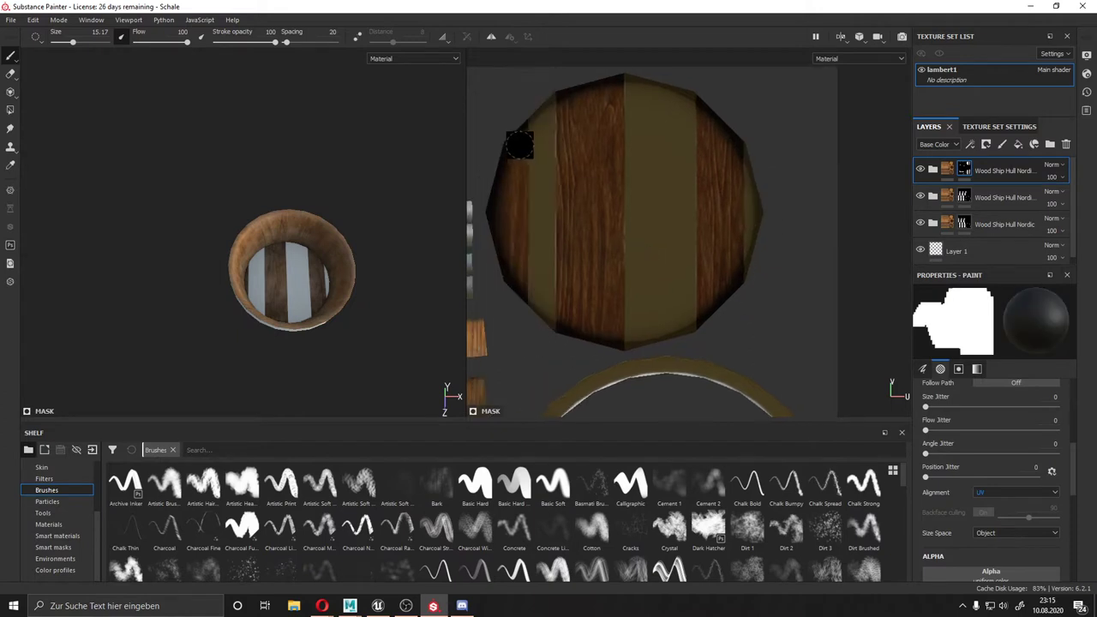
{"action": "scroll", "coordinate": [594, 236], "scroll_direction": "down", "scroll_amount": 2}
{"action": "scroll", "coordinate": [595, 236], "scroll_direction": "up", "scroll_amount": 2}
{"action": "scroll", "coordinate": [595, 236], "scroll_direction": "down", "scroll_amount": 5}
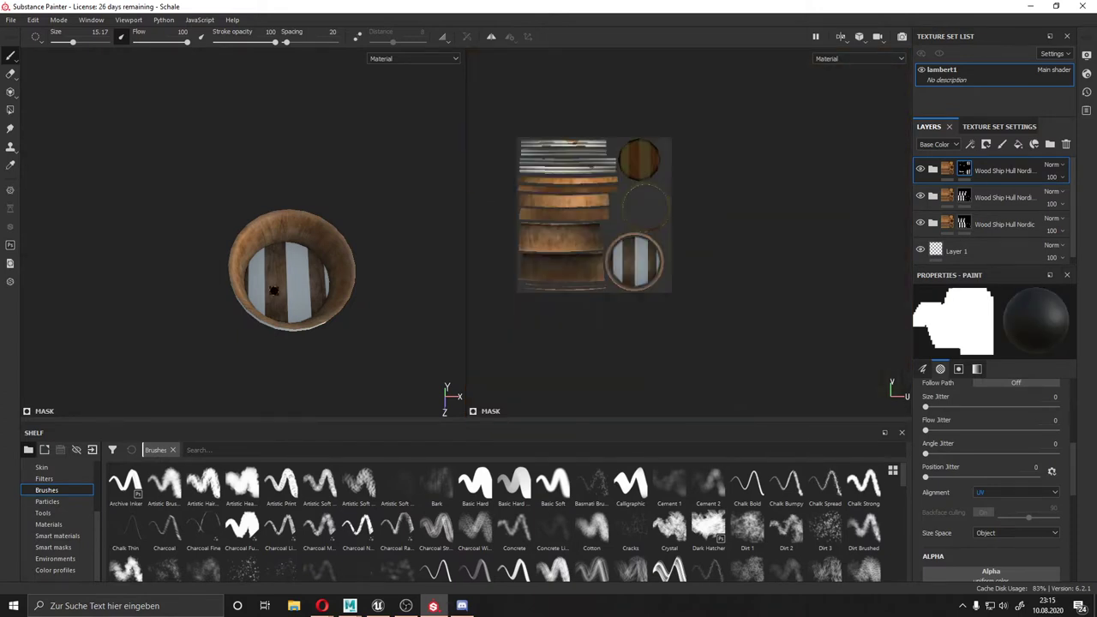
- Invert the wood layer's mask background so the floor shows solid wood, viewed from above
{"action": "left_click", "coordinate": [10, 109]}
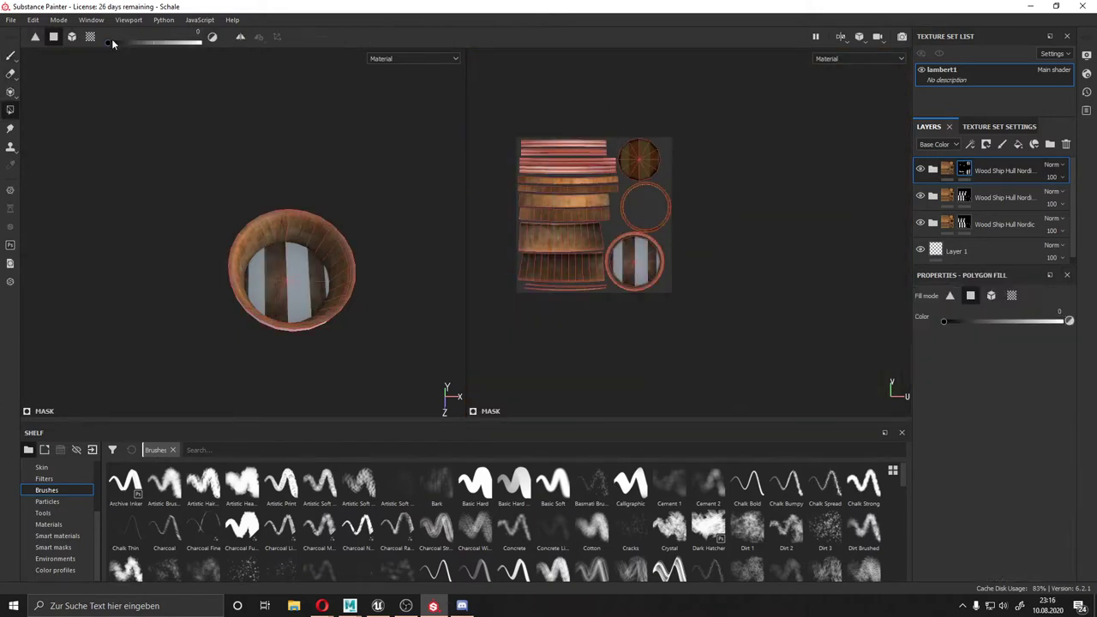
{"action": "scroll", "coordinate": [554, 212], "scroll_direction": "up", "scroll_amount": 5}
{"action": "scroll", "coordinate": [712, 307], "scroll_direction": "down", "scroll_amount": 2}
{"action": "scroll", "coordinate": [711, 306], "scroll_direction": "down", "scroll_amount": 2}
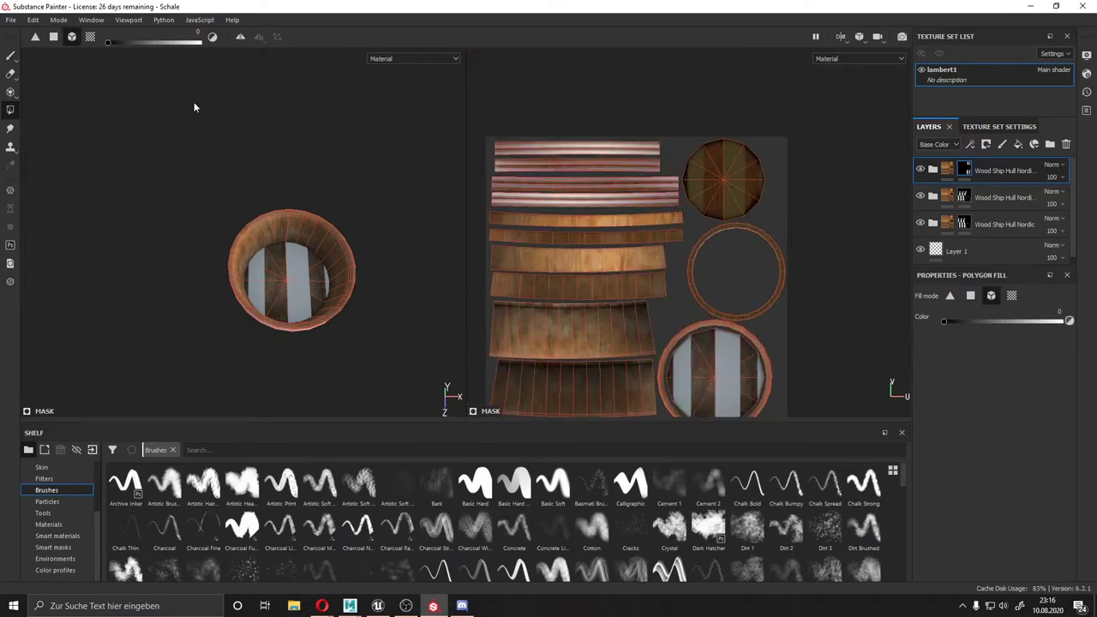
{"action": "right_click", "coordinate": [985, 171]}
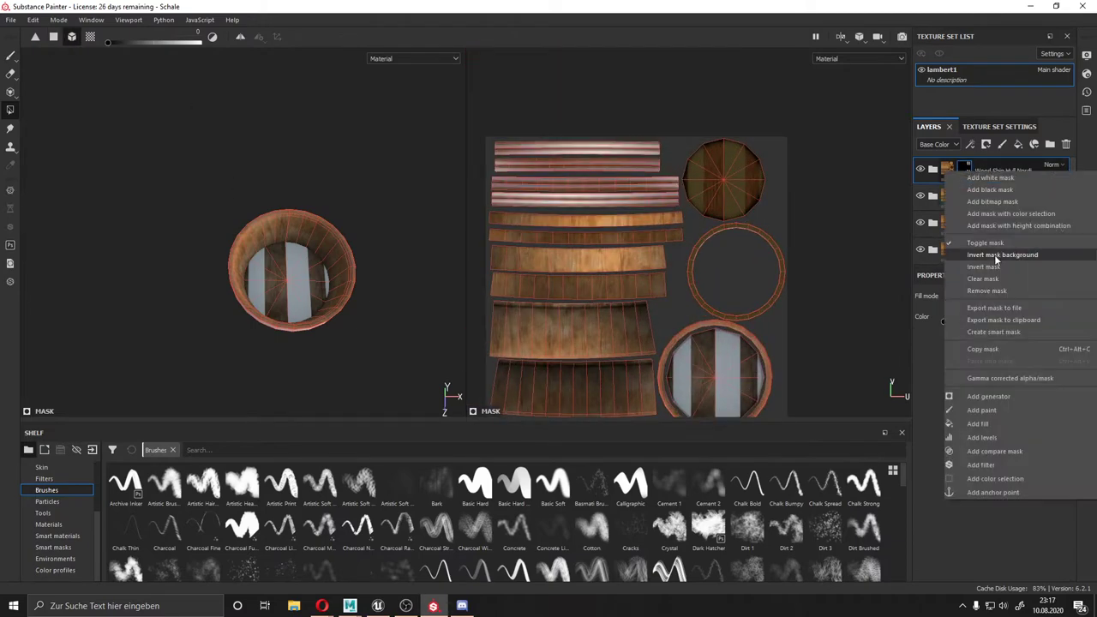
{"action": "left_click", "coordinate": [967, 249]}
{"action": "scroll", "coordinate": [675, 240], "scroll_direction": "up", "scroll_amount": 3}
{"action": "scroll", "coordinate": [675, 240], "scroll_direction": "down", "scroll_amount": 2}
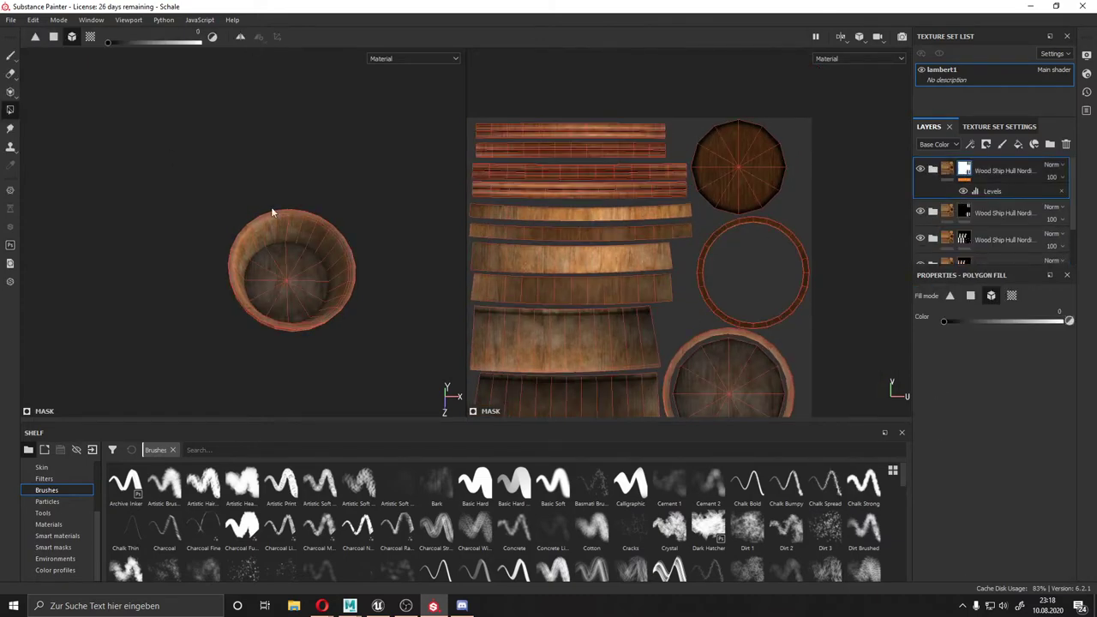
{"action": "key", "text": "f"}
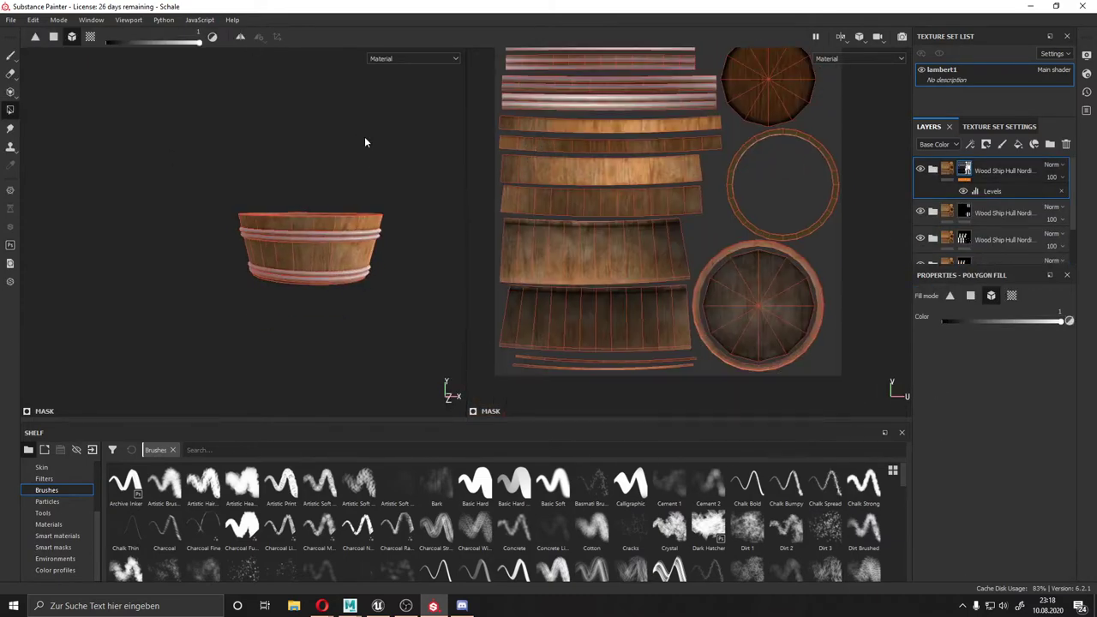
{"action": "left_click_drag", "start_coordinate": [309, 155], "coordinate": [300, 246], "text": "alt"}
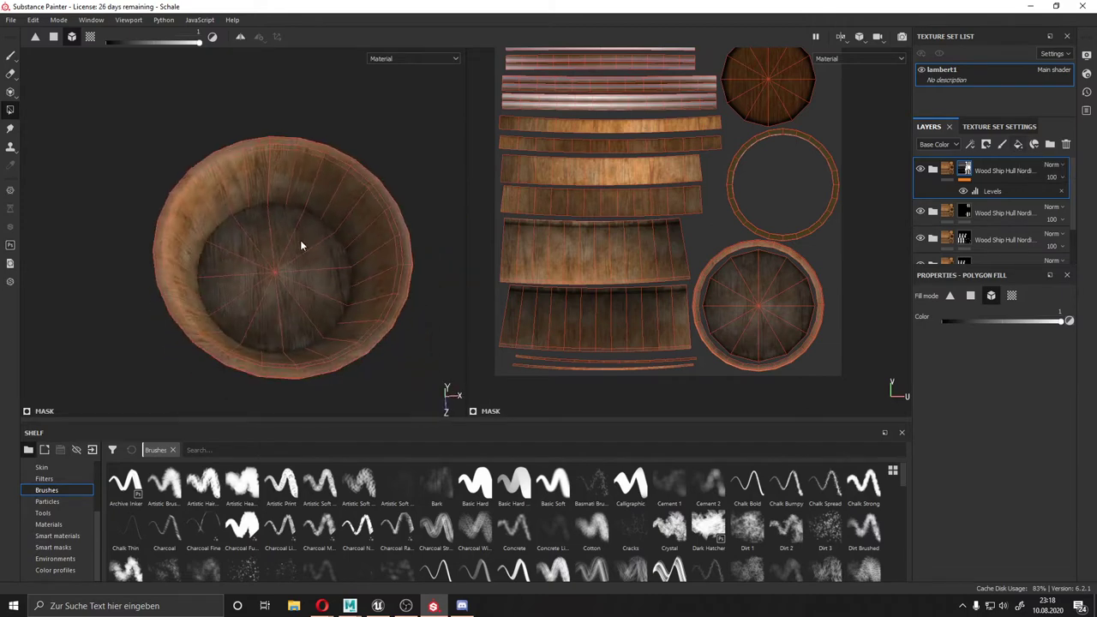
- Add a fill layer with a dark grey Base Color to darken the bucket's planks
{"action": "left_click", "coordinate": [1034, 144]}
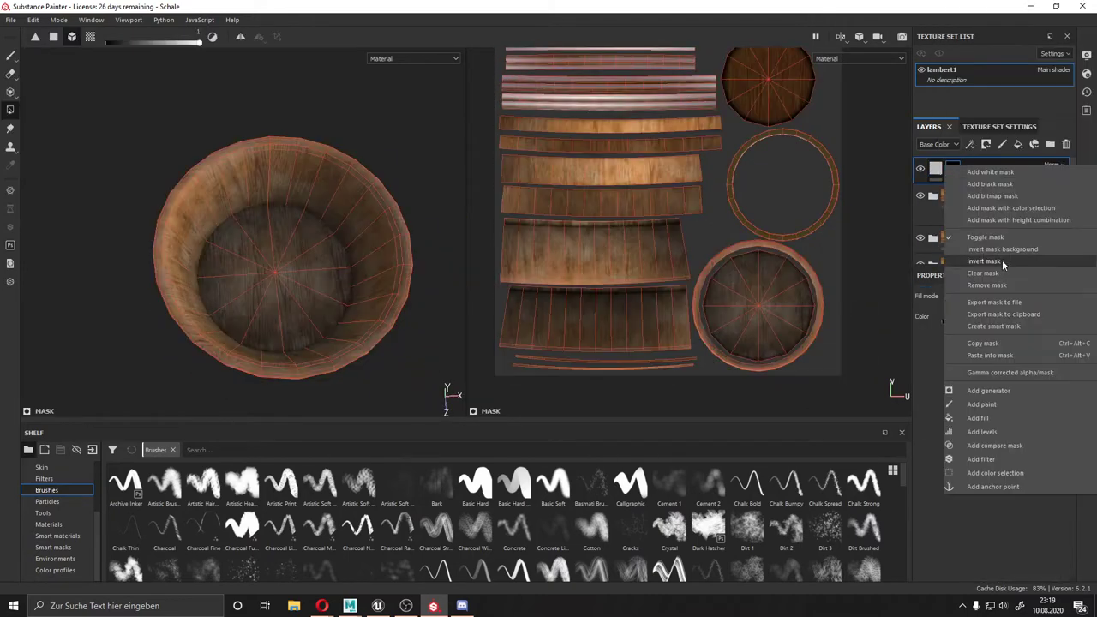
{"action": "scroll", "coordinate": [315, 262], "scroll_direction": "up", "scroll_amount": 3}
{"action": "left_click", "coordinate": [936, 169]}
{"action": "scroll", "coordinate": [406, 360], "scroll_direction": "up", "scroll_amount": 3}
{"action": "scroll", "coordinate": [974, 460], "scroll_direction": "down", "scroll_amount": 3}
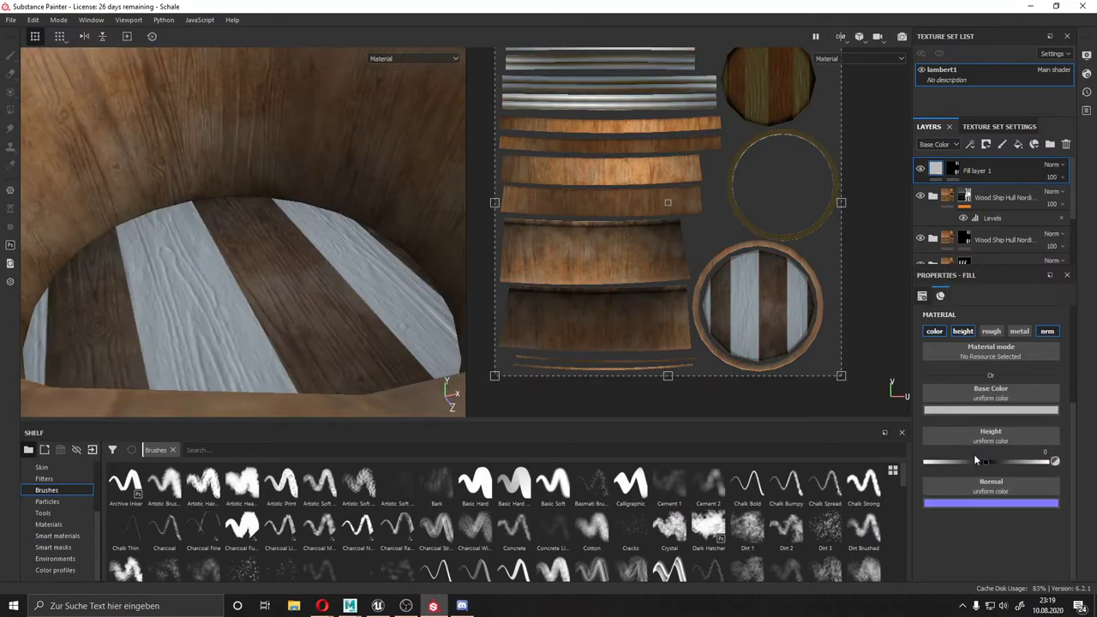
{"action": "left_click", "coordinate": [991, 409]}
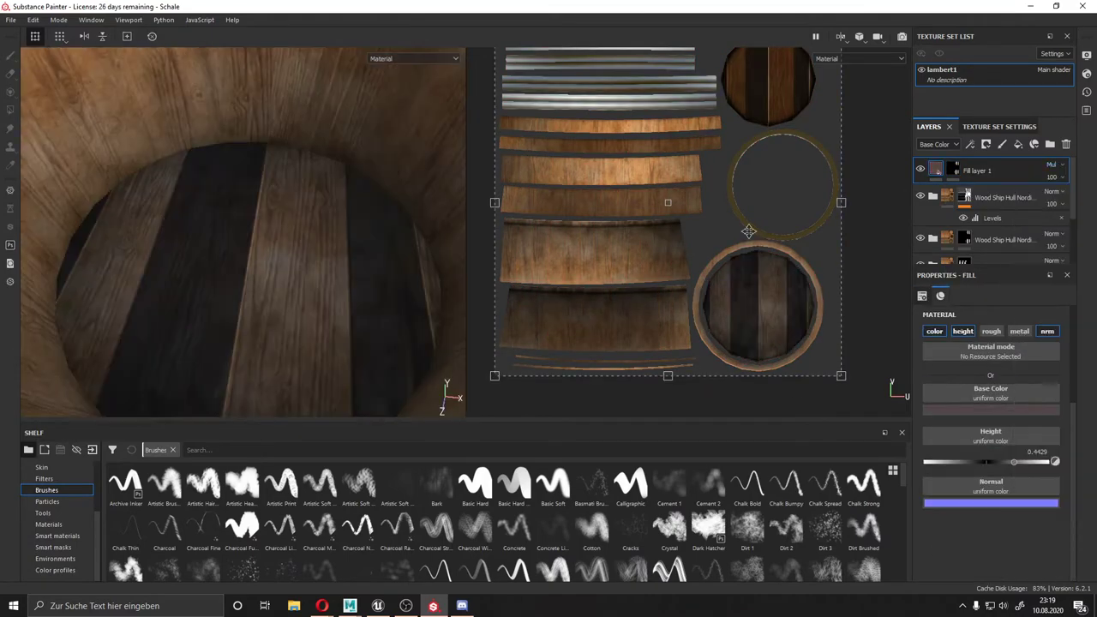
{"action": "mouse_move", "coordinate": [1082, 446]}
{"action": "left_mouse_down"}
{"action": "mouse_move", "coordinate": [1086, 484]}
{"action": "mouse_move", "coordinate": [1083, 461]}
{"action": "left_mouse_up"}
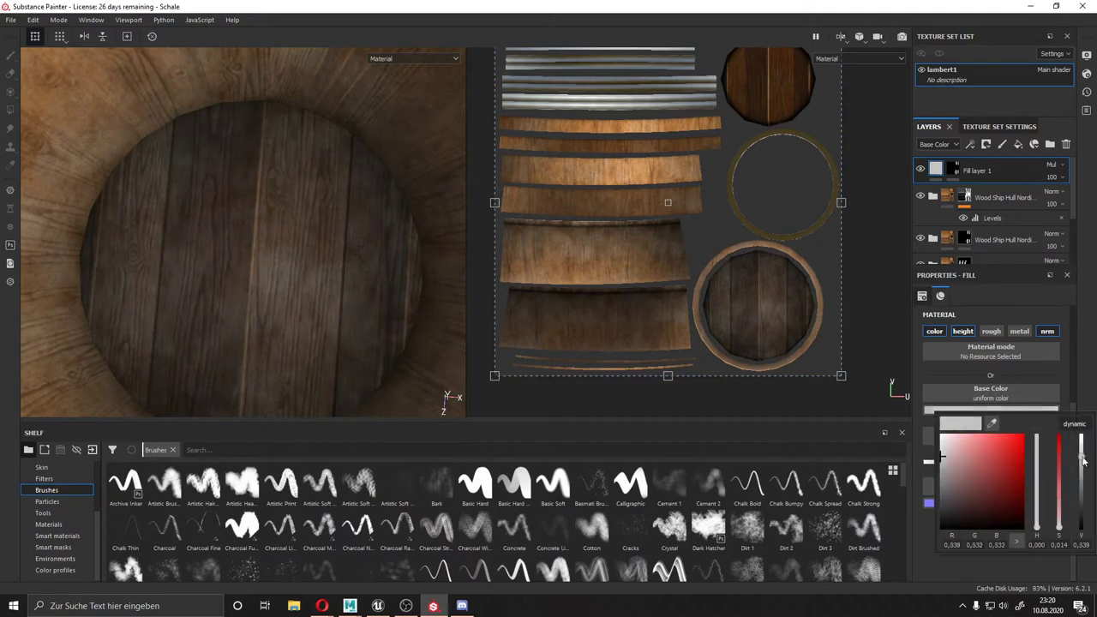
{"action": "left_click", "coordinate": [479, 285]}
{"action": "scroll", "coordinate": [343, 283], "scroll_direction": "down", "scroll_amount": 5}
{"action": "left_click_drag", "start_coordinate": [343, 283], "coordinate": [360, 248], "text": "alt"}
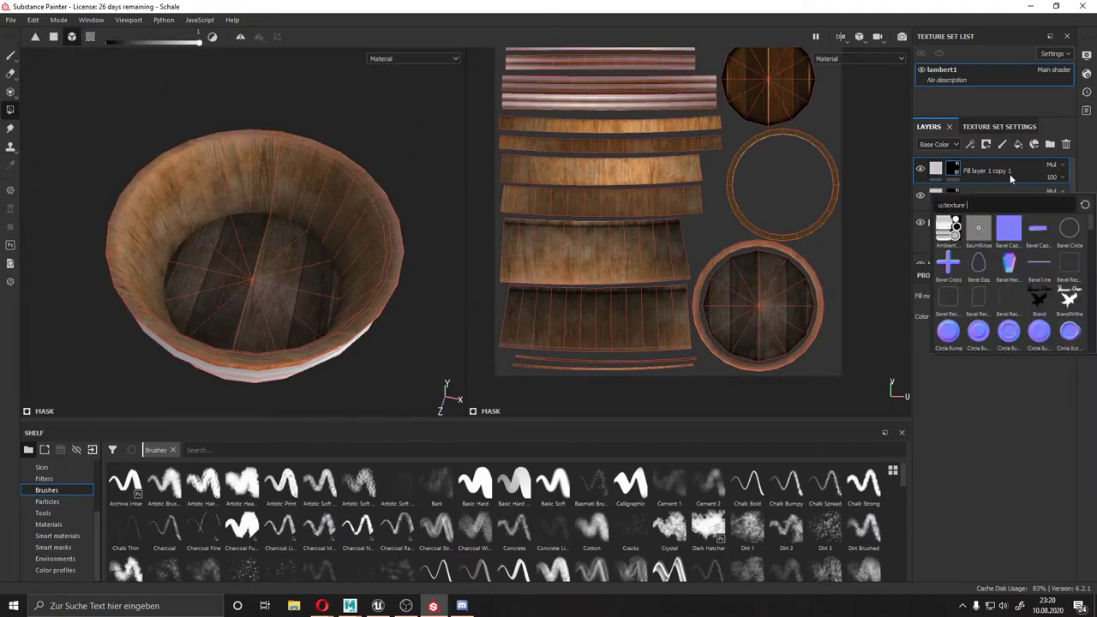
- Duplicate the grey fill layer and switch to whole-polygon fill mode
{"action": "key", "text": "ctrl+d"}
{"action": "key", "text": "4"}
{"action": "mouse_move", "coordinate": [349, 142]}
{"action": "left_mouse_down", "text": "alt"}
{"action": "mouse_move", "coordinate": [136, 61]}
{"action": "mouse_move", "coordinate": [323, 154]}
{"action": "mouse_move", "coordinate": [453, 273]}
{"action": "mouse_move", "coordinate": [424, 300]}
{"action": "mouse_move", "coordinate": [333, 206]}
{"action": "mouse_move", "coordinate": [357, 240]}
{"action": "mouse_move", "coordinate": [285, 107]}
{"action": "mouse_move", "coordinate": [220, 110]}
{"action": "mouse_move", "coordinate": [130, 277]}
{"action": "mouse_move", "coordinate": [205, 263]}
{"action": "mouse_move", "coordinate": [238, 216]}
{"action": "left_mouse_up", "text": "alt"}
- Orbit and zoom in on the bucket's lower hoops and underside
{"action": "scroll", "coordinate": [620, 239], "scroll_direction": "up", "scroll_amount": 5}
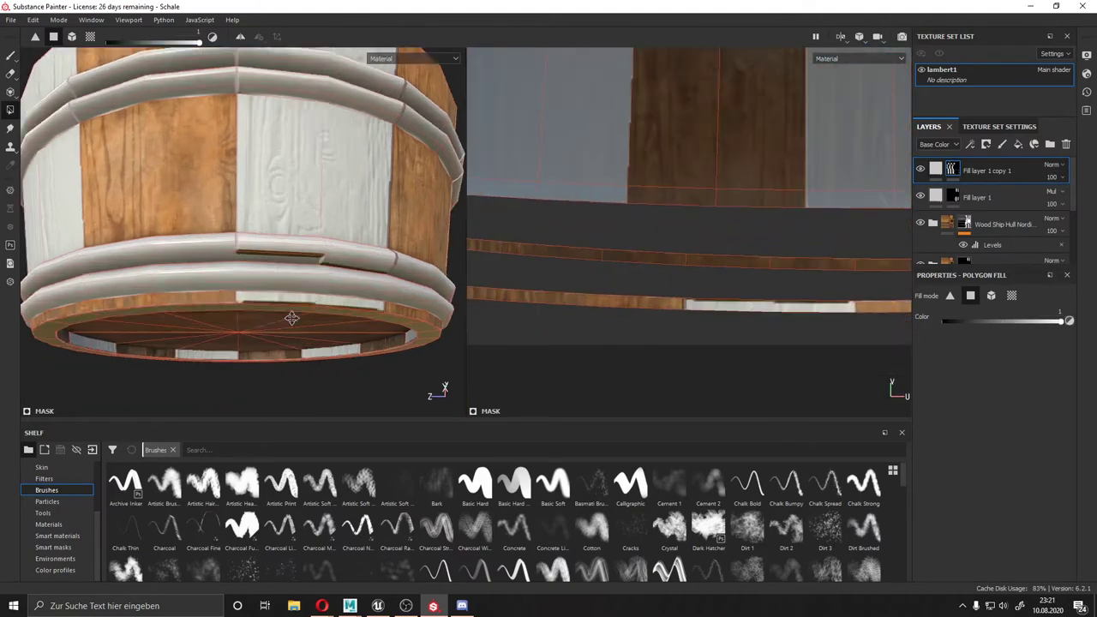
{"action": "mouse_move", "coordinate": [291, 313]}
{"action": "middle_mouse_down", "text": "alt"}
{"action": "mouse_move", "coordinate": [289, 265]}
{"action": "mouse_move", "coordinate": [318, 277]}
{"action": "mouse_move", "coordinate": [254, 290]}
{"action": "middle_mouse_up", "text": "alt"}
{"action": "mouse_move", "coordinate": [254, 291]}
{"action": "left_mouse_down", "text": "alt"}
{"action": "mouse_move", "coordinate": [281, 344]}
{"action": "mouse_move", "coordinate": [143, 310]}
{"action": "left_mouse_up", "text": "alt"}
{"action": "scroll", "coordinate": [269, 334], "scroll_direction": "down", "scroll_amount": 3}
{"action": "scroll", "coordinate": [269, 334], "scroll_direction": "up", "scroll_amount": 3}
{"action": "scroll", "coordinate": [144, 310], "scroll_direction": "up", "scroll_amount": 5}
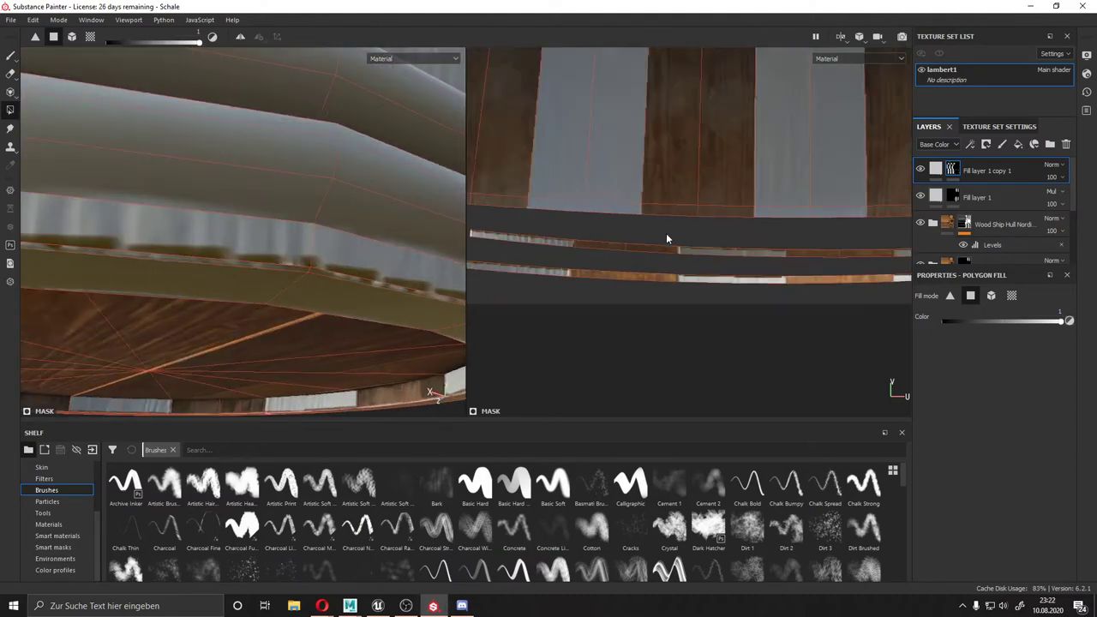
{"action": "scroll", "coordinate": [666, 233], "scroll_direction": "down", "scroll_amount": 2}
{"action": "scroll", "coordinate": [579, 309], "scroll_direction": "down", "scroll_amount": 3}
{"action": "scroll", "coordinate": [336, 185], "scroll_direction": "up", "scroll_amount": 1}
{"action": "scroll", "coordinate": [336, 191], "scroll_direction": "down", "scroll_amount": 2}
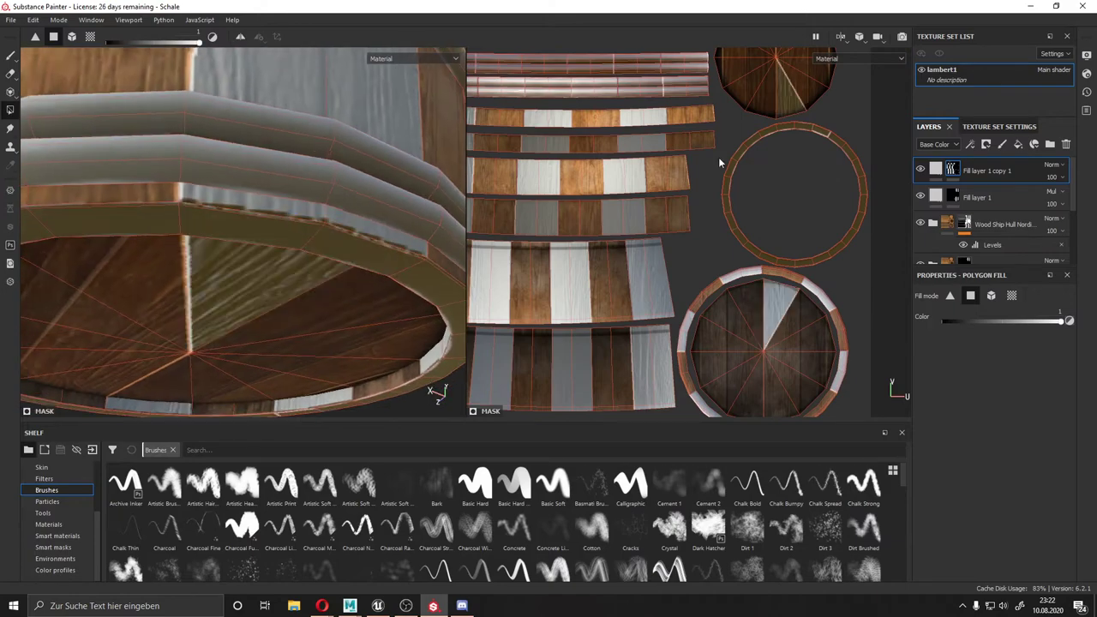
{"action": "scroll", "coordinate": [637, 221], "scroll_direction": "up", "scroll_amount": 3}
{"action": "scroll", "coordinate": [474, 225], "scroll_direction": "up", "scroll_amount": 3}
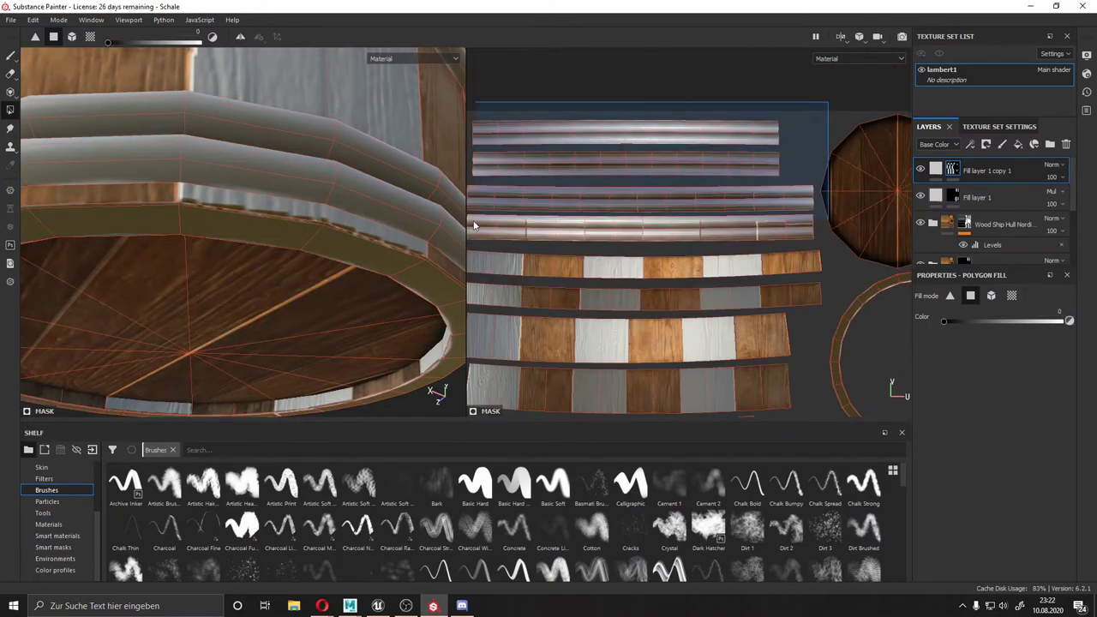
{"action": "scroll", "coordinate": [654, 308], "scroll_direction": "down", "scroll_amount": 3}
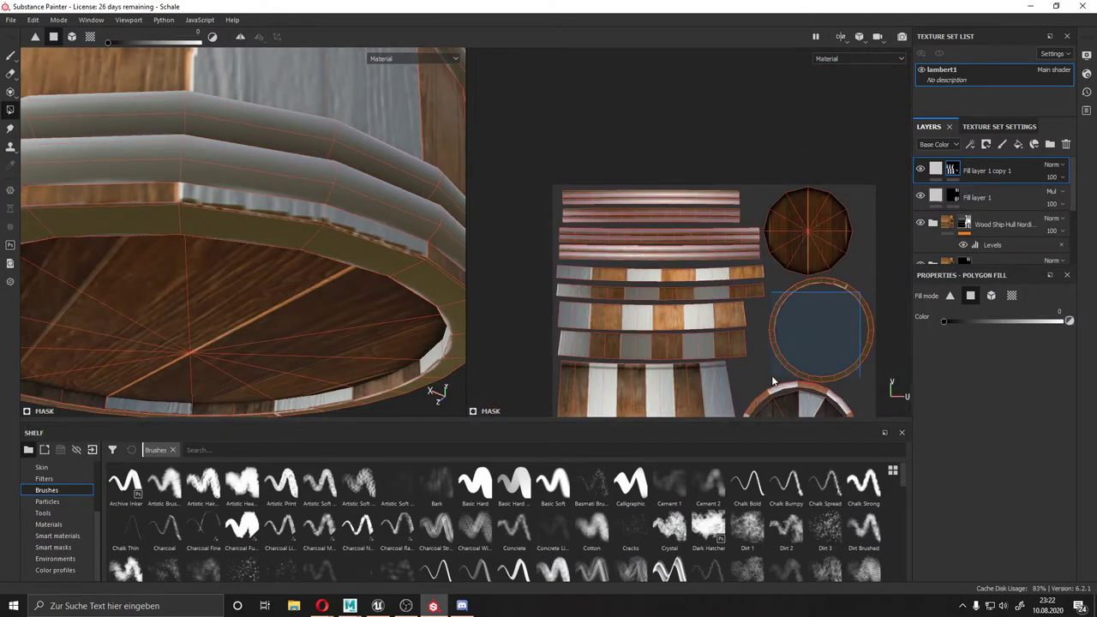
{"action": "scroll", "coordinate": [652, 214], "scroll_direction": "up", "scroll_amount": 1}
{"action": "left_click_drag", "start_coordinate": [386, 325], "coordinate": [309, 336], "text": "alt"}
{"action": "scroll", "coordinate": [309, 336], "scroll_direction": "up", "scroll_amount": 2}
{"action": "scroll", "coordinate": [708, 297], "scroll_direction": "up", "scroll_amount": 1}
{"action": "scroll", "coordinate": [326, 303], "scroll_direction": "up", "scroll_amount": 3}
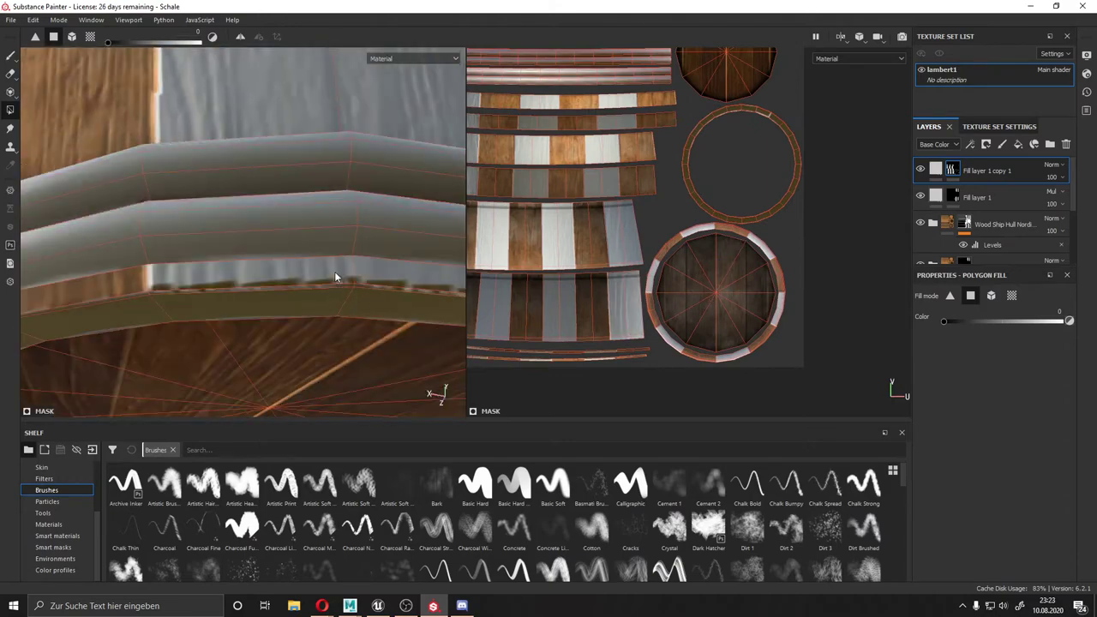
{"action": "scroll", "coordinate": [334, 300], "scroll_direction": "down", "scroll_amount": 5}
{"action": "mouse_move", "coordinate": [356, 265]}
{"action": "left_mouse_down", "text": "alt"}
{"action": "mouse_move", "coordinate": [225, 243]}
{"action": "mouse_move", "coordinate": [337, 282]}
{"action": "mouse_move", "coordinate": [219, 165]}
{"action": "left_mouse_up", "text": "alt"}
- In the UV layout, box-select the upper hoop strips to remove them from the copy's mask
{"action": "scroll", "coordinate": [719, 292], "scroll_direction": "up", "scroll_amount": 2}
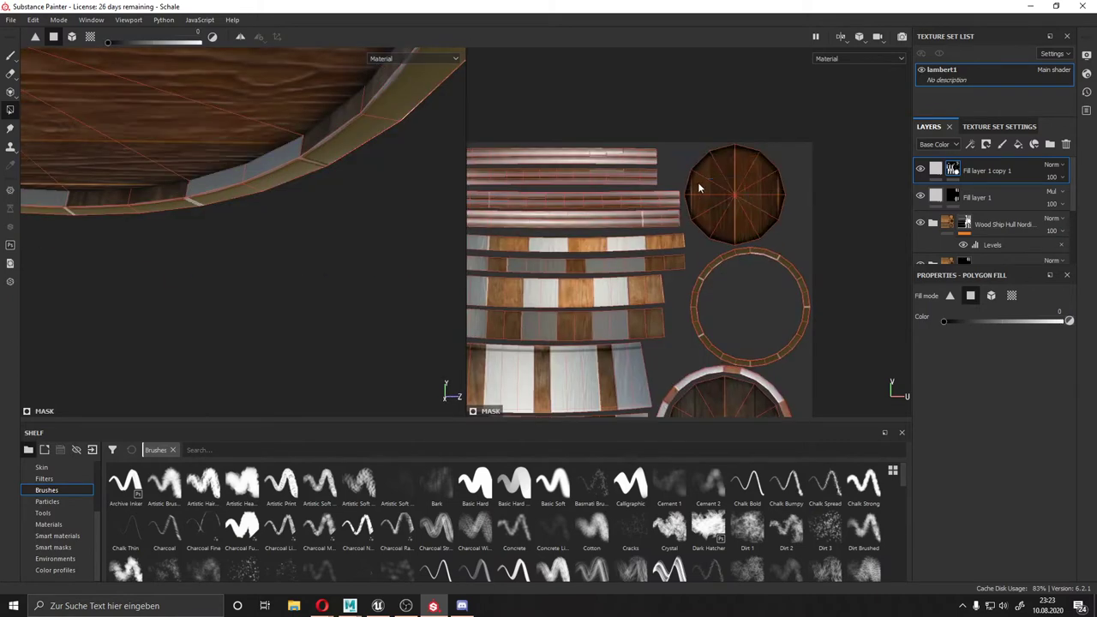
{"action": "middle_click_drag", "start_coordinate": [698, 182], "coordinate": [780, 201]}
{"action": "scroll", "coordinate": [780, 201], "scroll_direction": "up", "scroll_amount": 2}
{"action": "left_click_drag", "start_coordinate": [842, 147], "coordinate": [524, 270]}
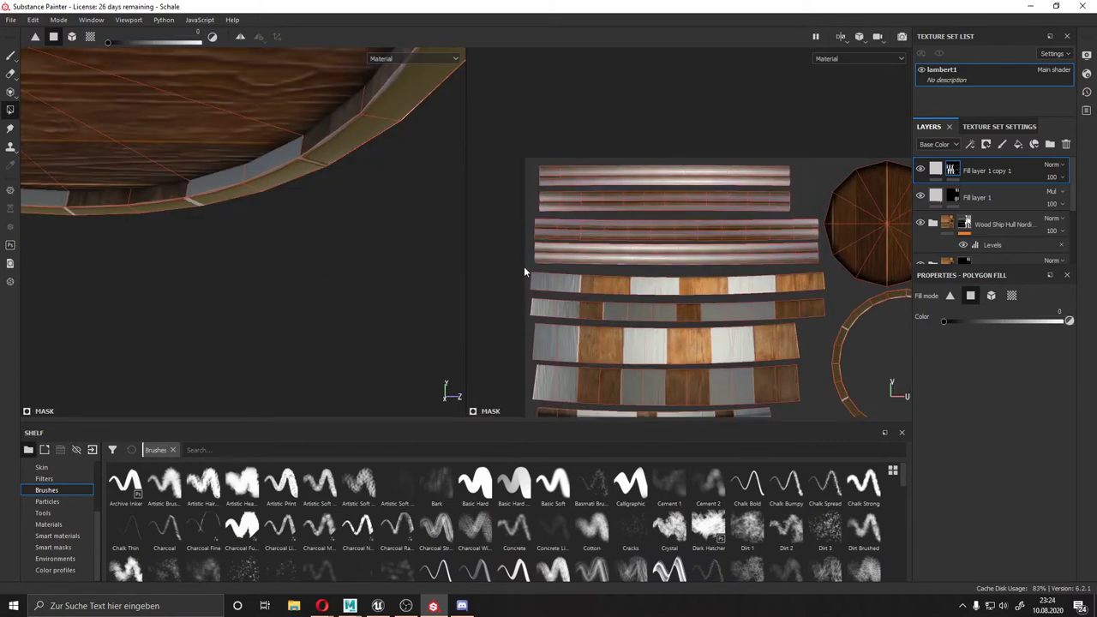
- Set Fill layer 1 copy 1 to Multiply blending
{"action": "key", "text": "f"}
{"action": "left_click", "coordinate": [1056, 164]}
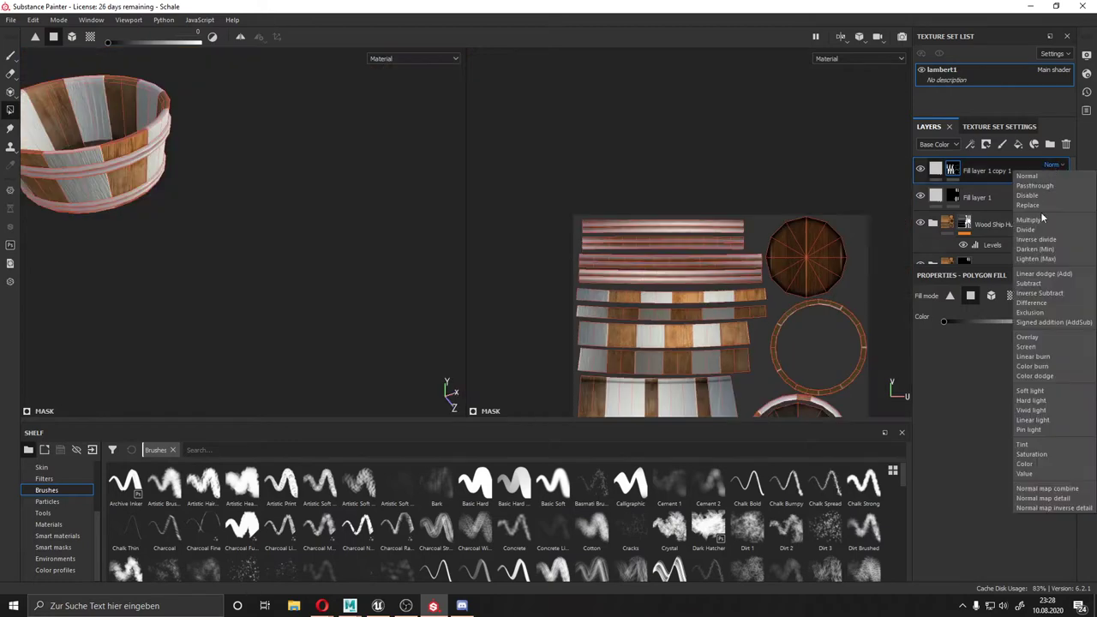
{"action": "left_click", "coordinate": [1041, 244]}
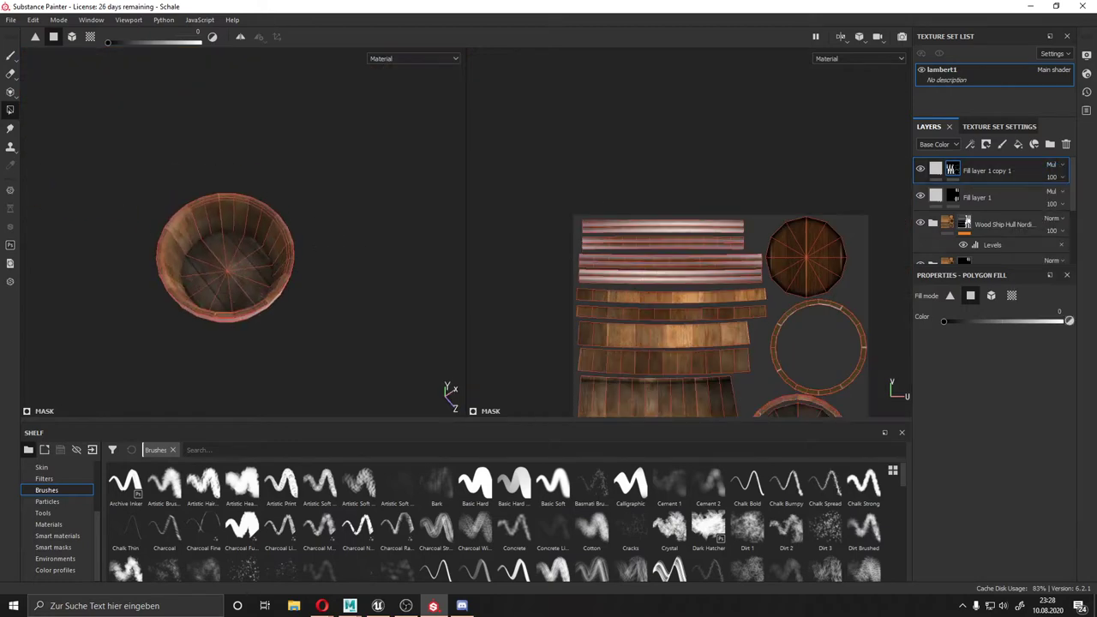
{"action": "key", "text": "f"}
- Add a new Layer 2 with a pale greyish-beige fill colour
{"action": "left_click", "coordinate": [1002, 144]}
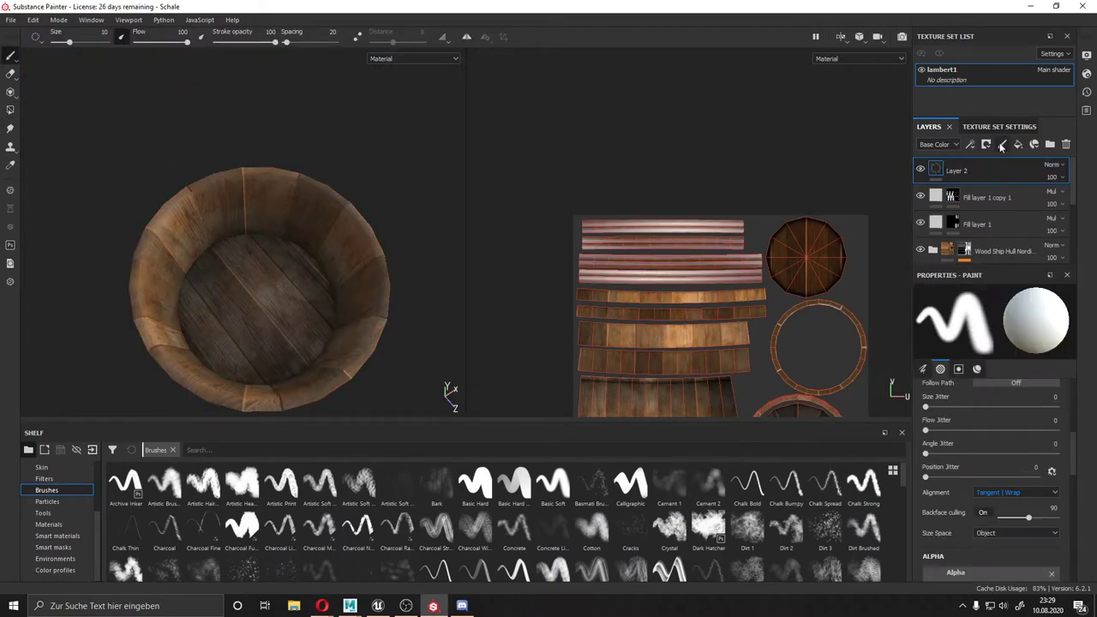
{"action": "left_click", "coordinate": [1007, 312]}
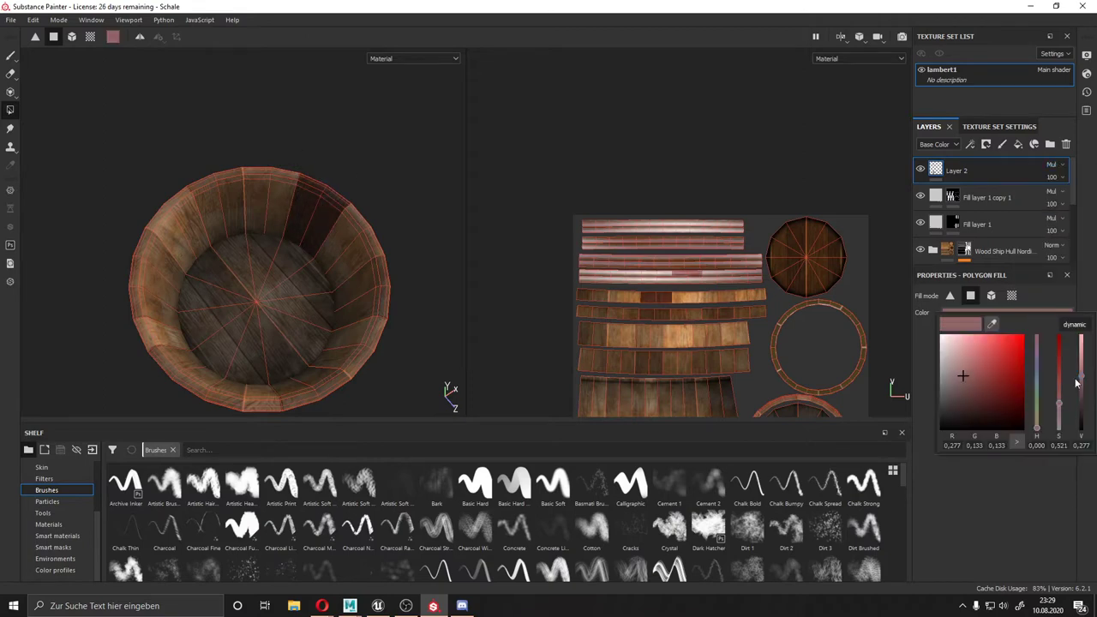
{"action": "left_click", "coordinate": [992, 378]}
{"action": "left_click_drag", "start_coordinate": [358, 167], "coordinate": [317, 206]}
{"action": "left_click_drag", "start_coordinate": [1052, 177], "coordinate": [1082, 197]}
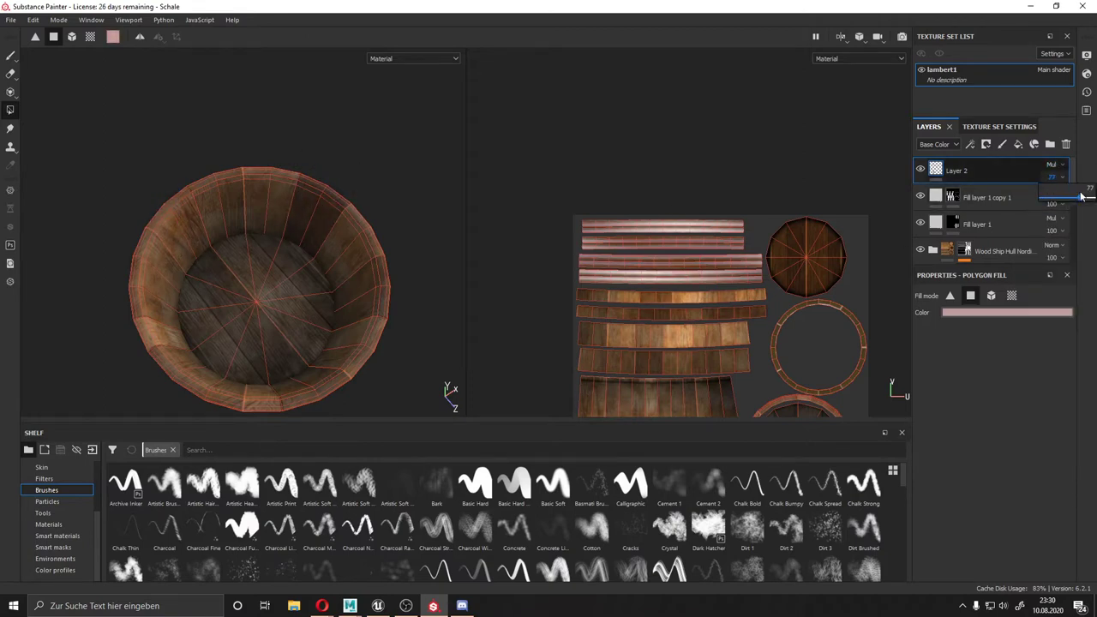
{"action": "key", "text": "Delete"}
{"action": "left_click", "coordinate": [952, 174]}
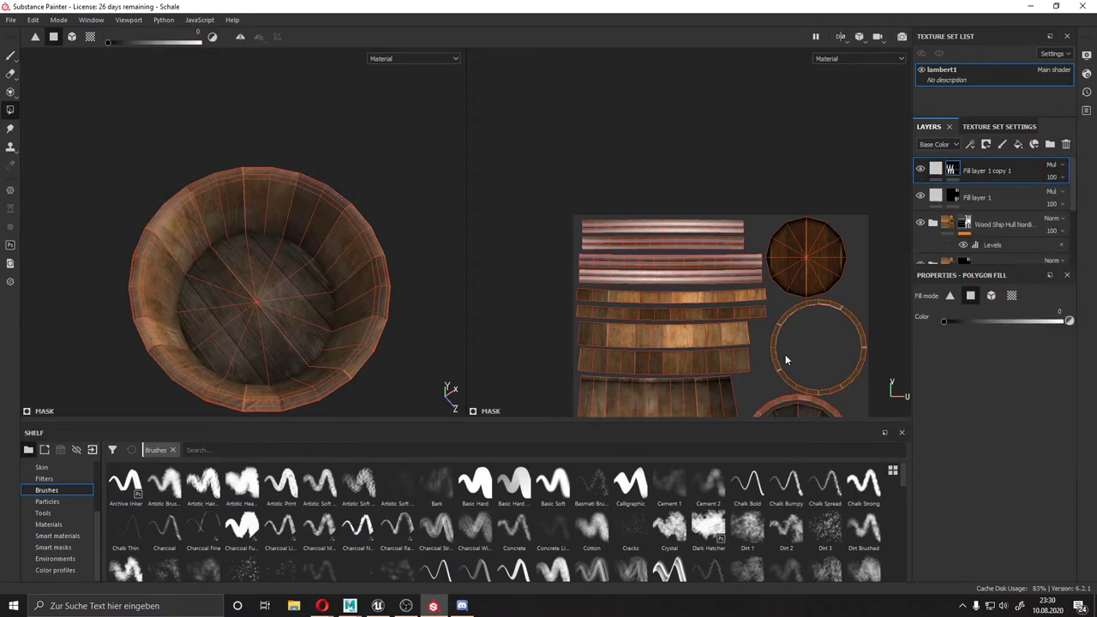
{"action": "key", "text": "ctrl+z"}
- Switch Layer 2's blend mode to Overlay and inspect the result
{"action": "left_click", "coordinate": [1056, 164]}
{"action": "left_click", "coordinate": [1025, 228]}
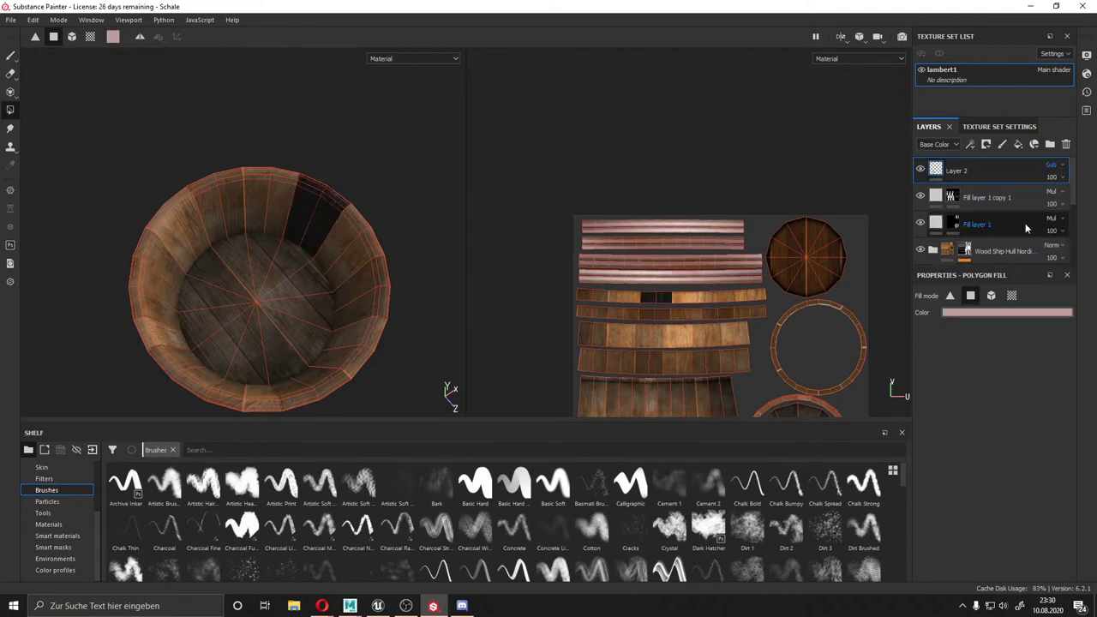
{"action": "left_click", "coordinate": [1007, 312]}
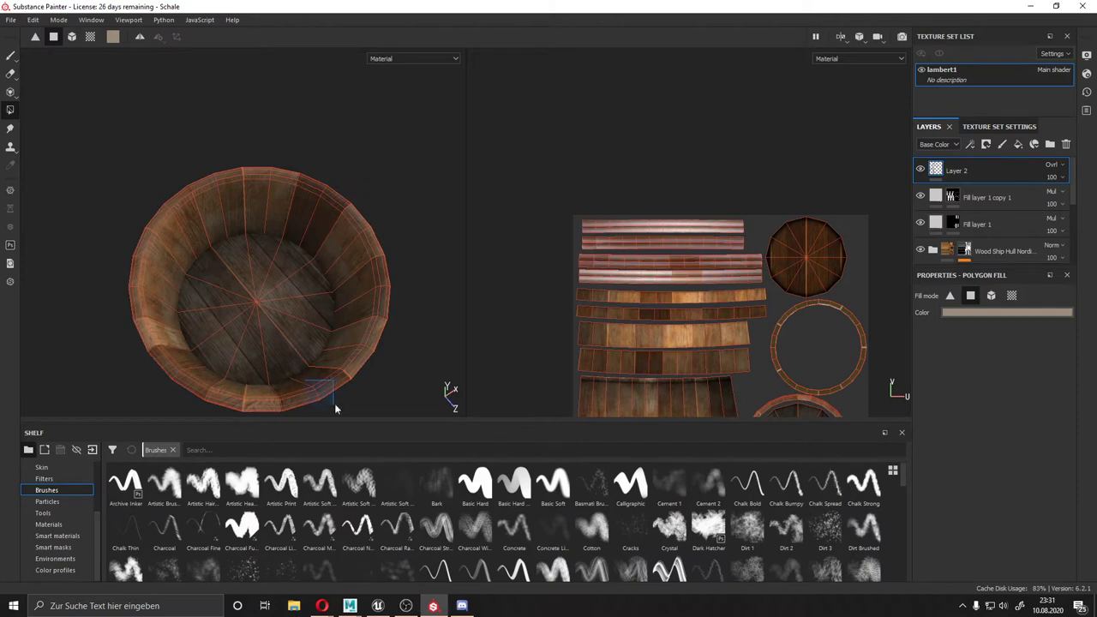
{"action": "scroll", "coordinate": [599, 248], "scroll_direction": "up", "scroll_amount": 2}
{"action": "middle_click_drag", "start_coordinate": [549, 266], "coordinate": [584, 311]}
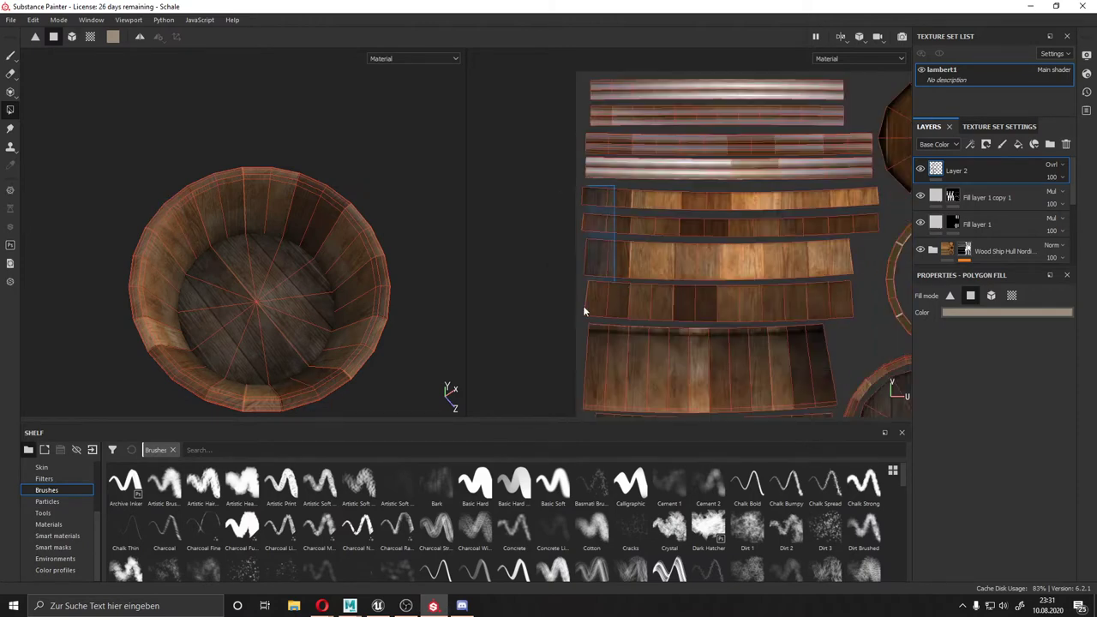
{"action": "mouse_move", "coordinate": [257, 257]}
{"action": "left_mouse_down", "text": "alt"}
{"action": "mouse_move", "coordinate": [262, 192]}
{"action": "mouse_move", "coordinate": [252, 331]}
{"action": "mouse_move", "coordinate": [385, 277]}
{"action": "mouse_move", "coordinate": [299, 319]}
{"action": "mouse_move", "coordinate": [293, 365]}
{"action": "mouse_move", "coordinate": [287, 332]}
{"action": "left_mouse_up", "text": "alt"}
- Give Layer 2 a black mask and polygon-fill bucket pieces and plank strips into it
{"action": "key", "text": "f"}
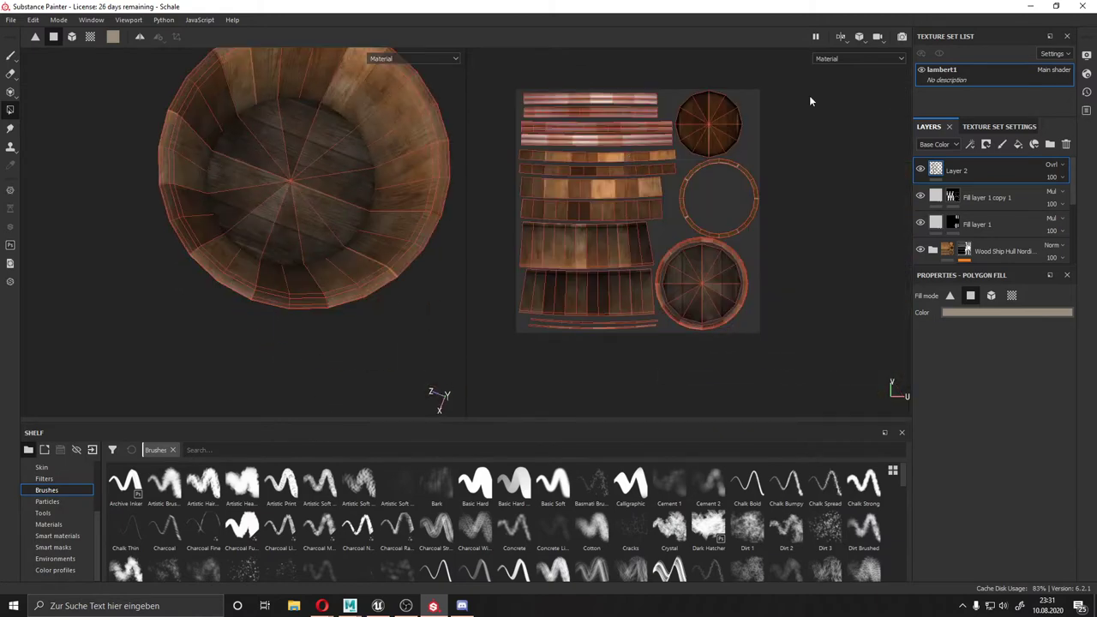
{"action": "left_click", "coordinate": [11, 75]}
{"action": "left_click", "coordinate": [11, 110]}
{"action": "right_click", "coordinate": [973, 170]}
{"action": "left_click", "coordinate": [967, 78]}
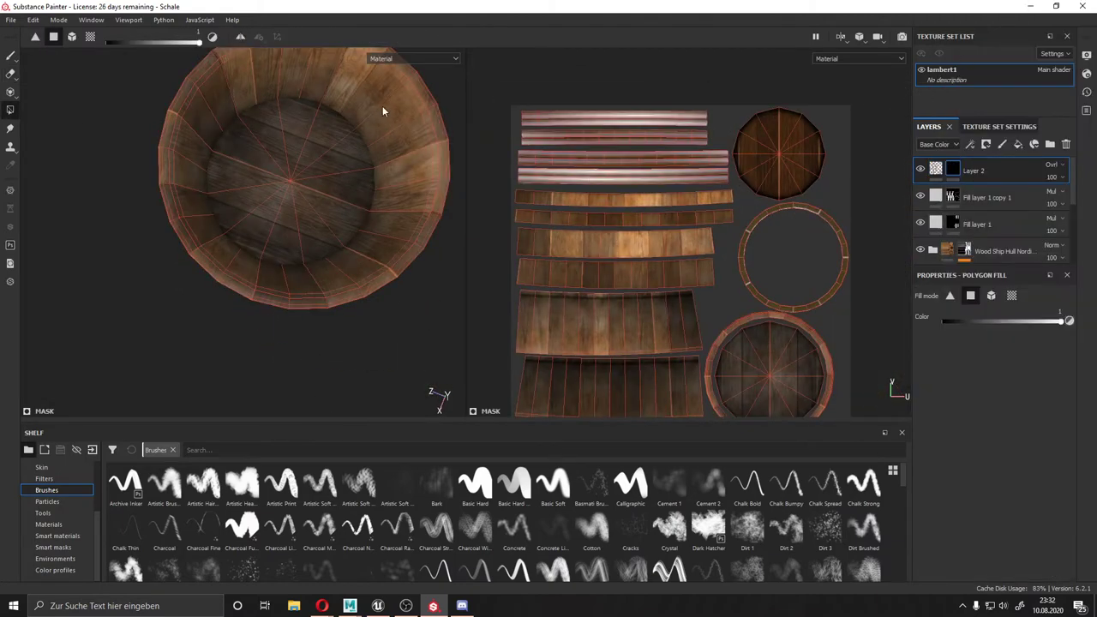
{"action": "left_click", "coordinate": [71, 36]}
{"action": "left_click", "coordinate": [305, 120]}
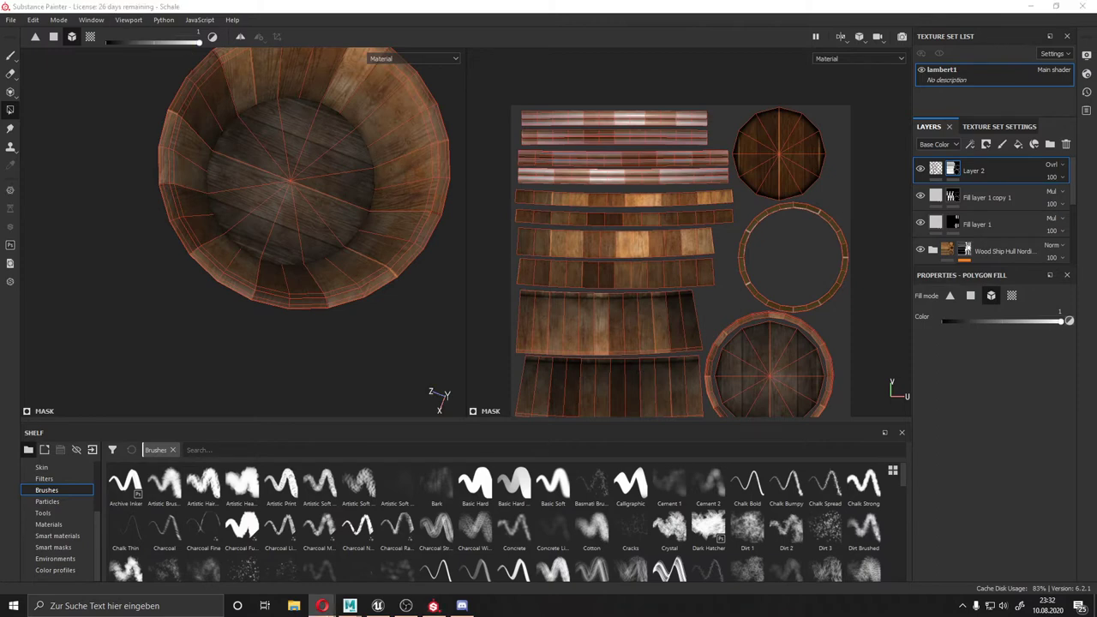
{"action": "left_click_drag", "start_coordinate": [725, 182], "coordinate": [722, 187]}
{"action": "key", "text": "f"}
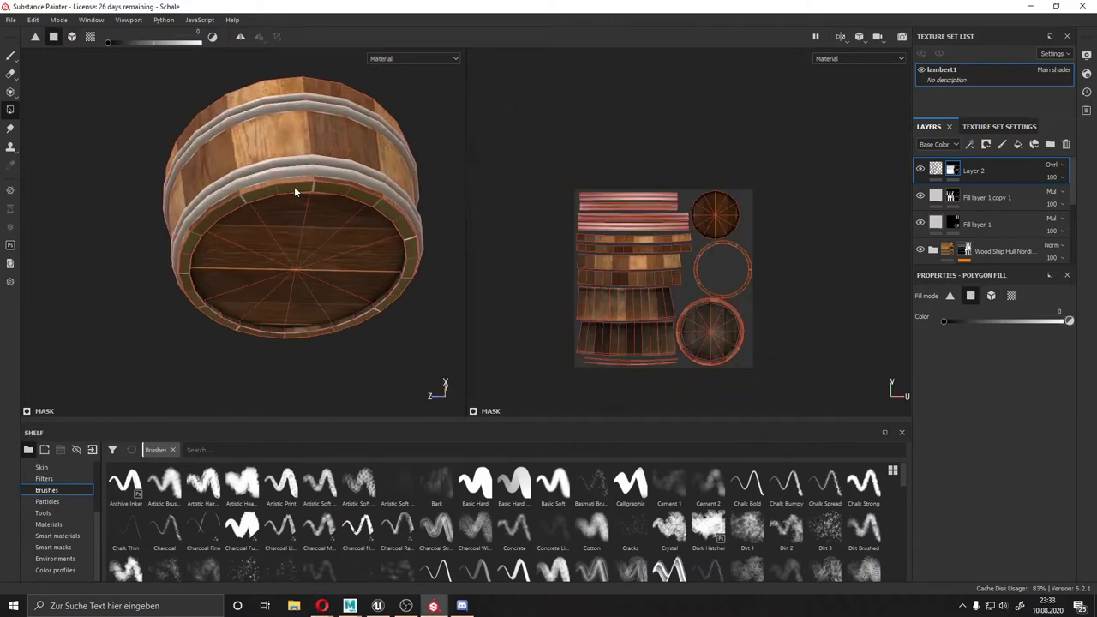
- Compare layer visibility, then set Layer 2 opacity to 64 and Fill layer 1 copy 1 to 56
{"action": "left_click", "coordinate": [958, 196]}
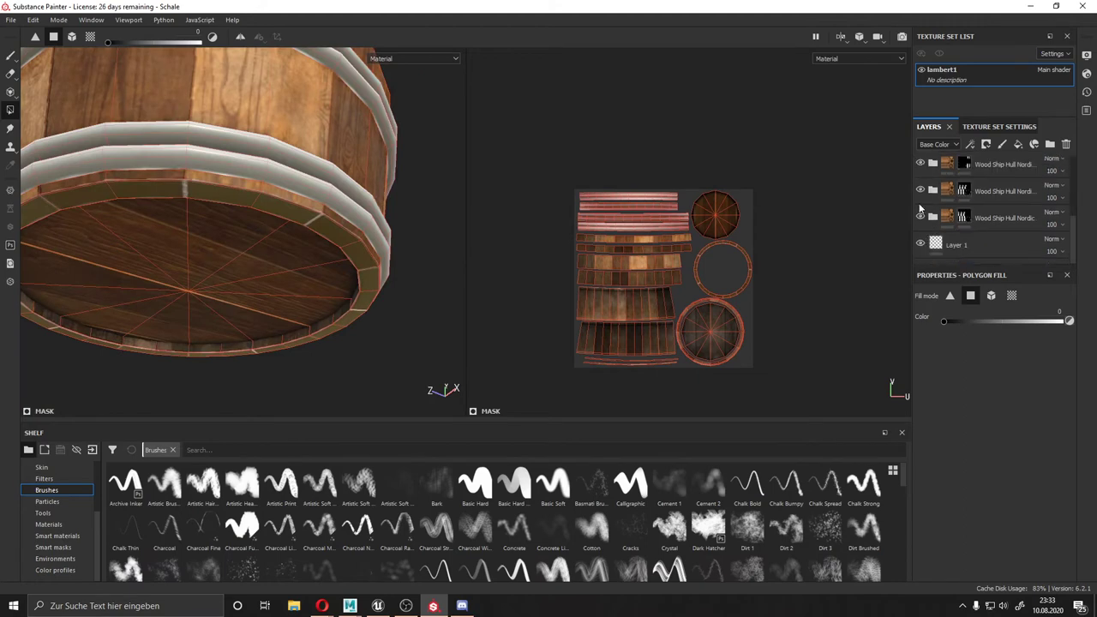
{"action": "left_click", "coordinate": [921, 217]}
{"action": "left_click", "coordinate": [921, 245]}
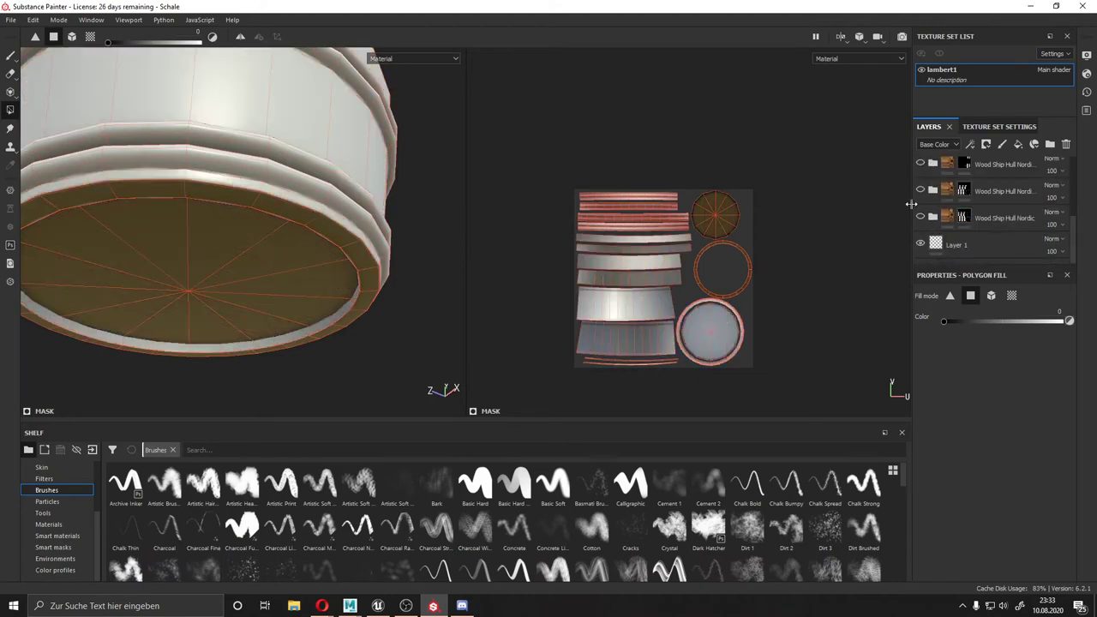
{"action": "scroll", "coordinate": [878, 259], "scroll_direction": "up", "scroll_amount": 5}
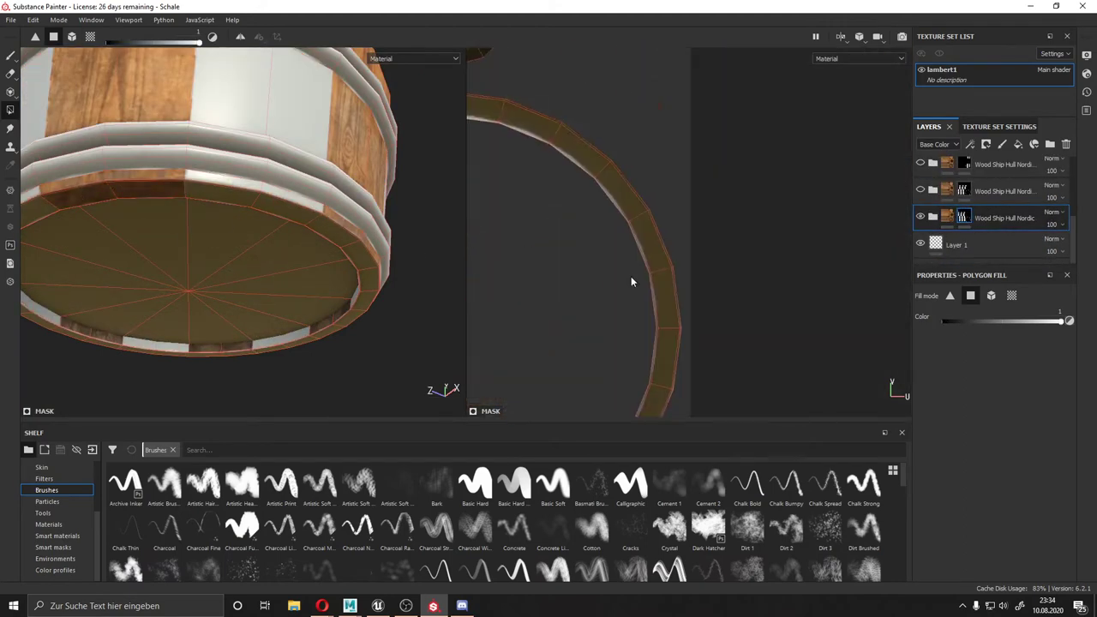
{"action": "middle_click_drag", "start_coordinate": [632, 282], "coordinate": [625, 186]}
{"action": "left_click", "coordinate": [1003, 190]}
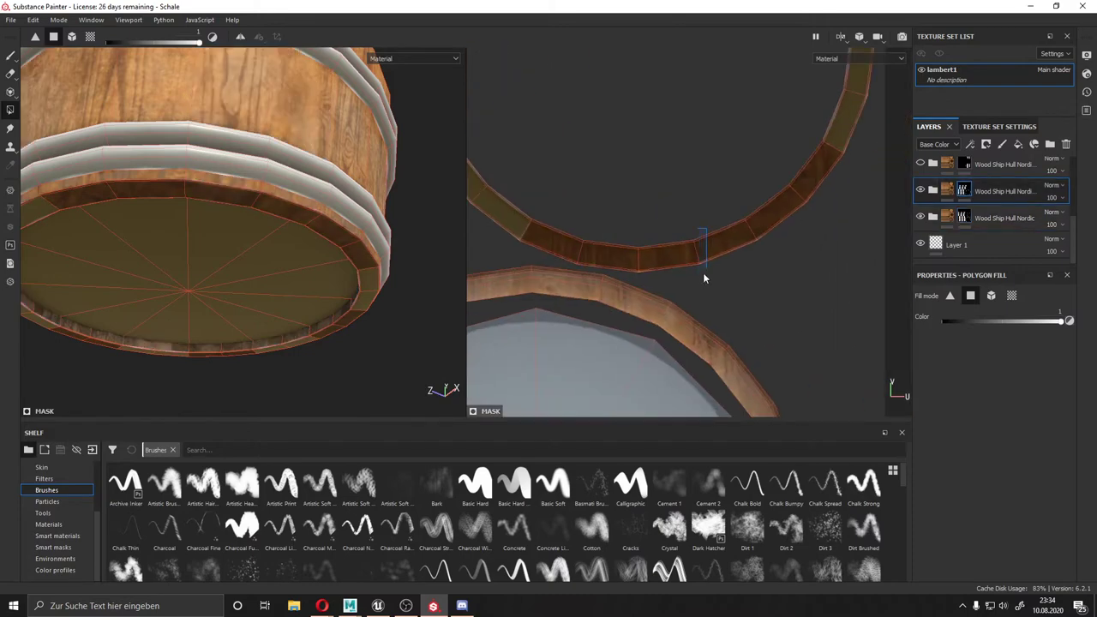
{"action": "middle_click_drag", "start_coordinate": [703, 272], "coordinate": [868, 150]}
{"action": "left_click_drag", "start_coordinate": [631, 181], "coordinate": [701, 221]}
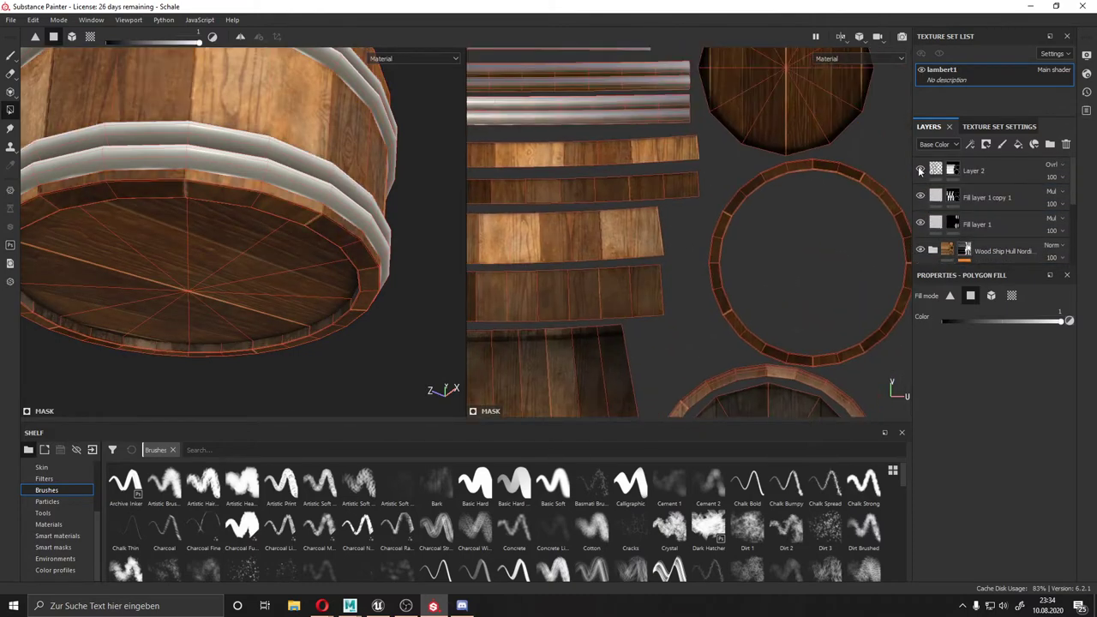
{"action": "left_click_drag", "start_coordinate": [406, 184], "coordinate": [369, 257], "text": "alt"}
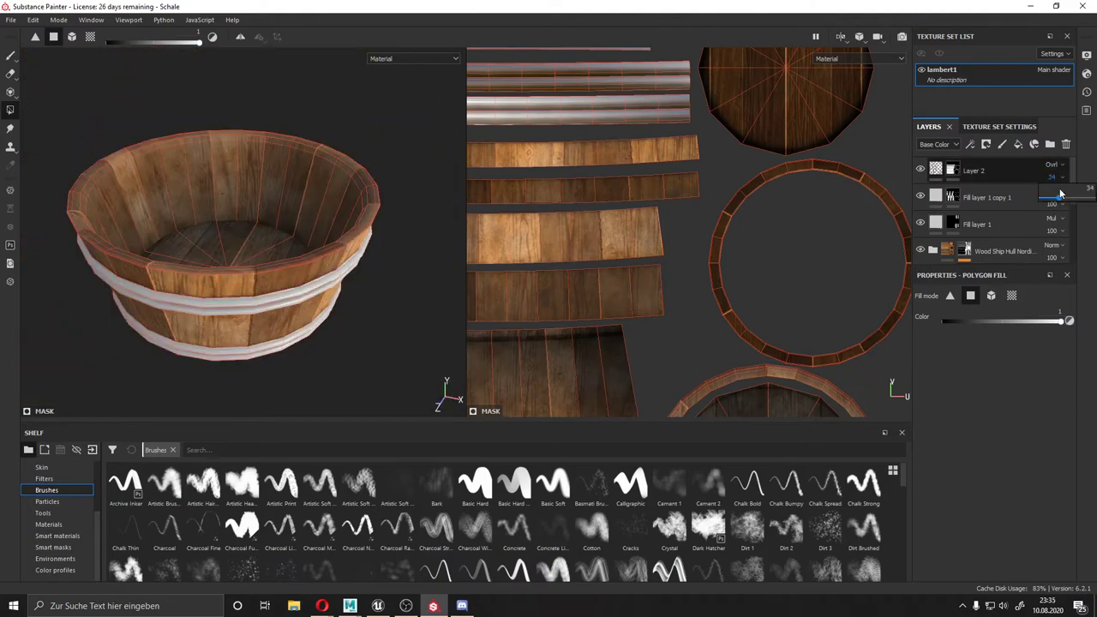
{"action": "mouse_move", "coordinate": [1052, 176]}
{"action": "left_mouse_down"}
{"action": "mouse_move", "coordinate": [1025, 173]}
{"action": "mouse_move", "coordinate": [1029, 205]}
{"action": "left_mouse_up"}
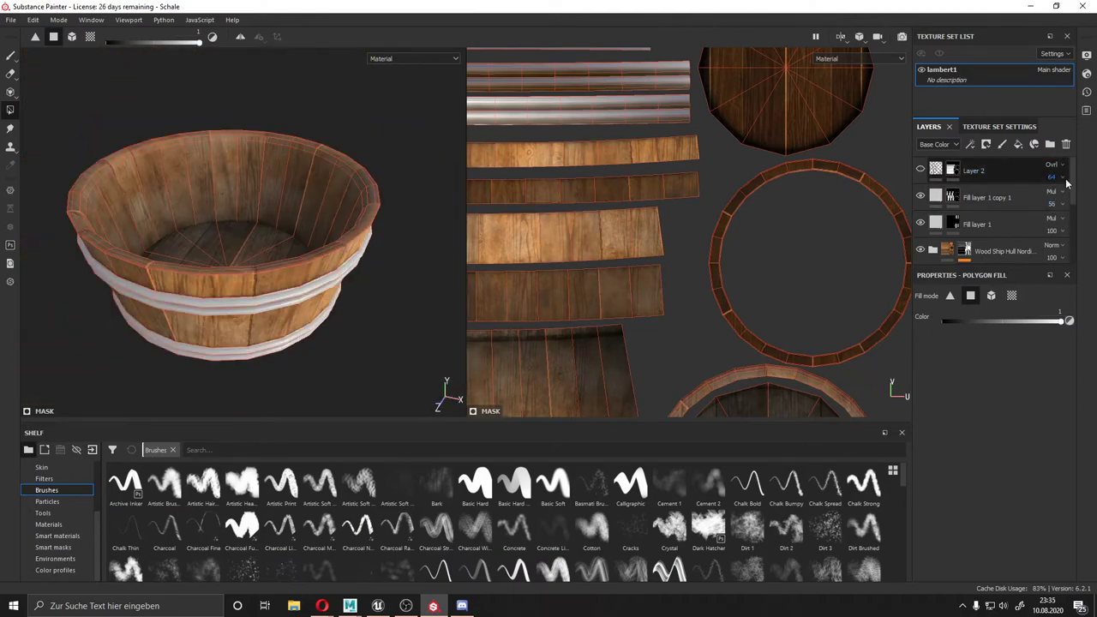
{"action": "mouse_move", "coordinate": [171, 197]}
{"action": "left_mouse_down", "text": "alt"}
{"action": "mouse_move", "coordinate": [92, 289]}
{"action": "mouse_move", "coordinate": [209, 266]}
{"action": "mouse_move", "coordinate": [232, 248]}
{"action": "left_mouse_up", "text": "alt"}
- Add Layer 3 with a muted greyish colour and fill several plank faces around the bucket
{"action": "left_click", "coordinate": [1009, 147]}
{"action": "left_click", "coordinate": [1008, 320]}
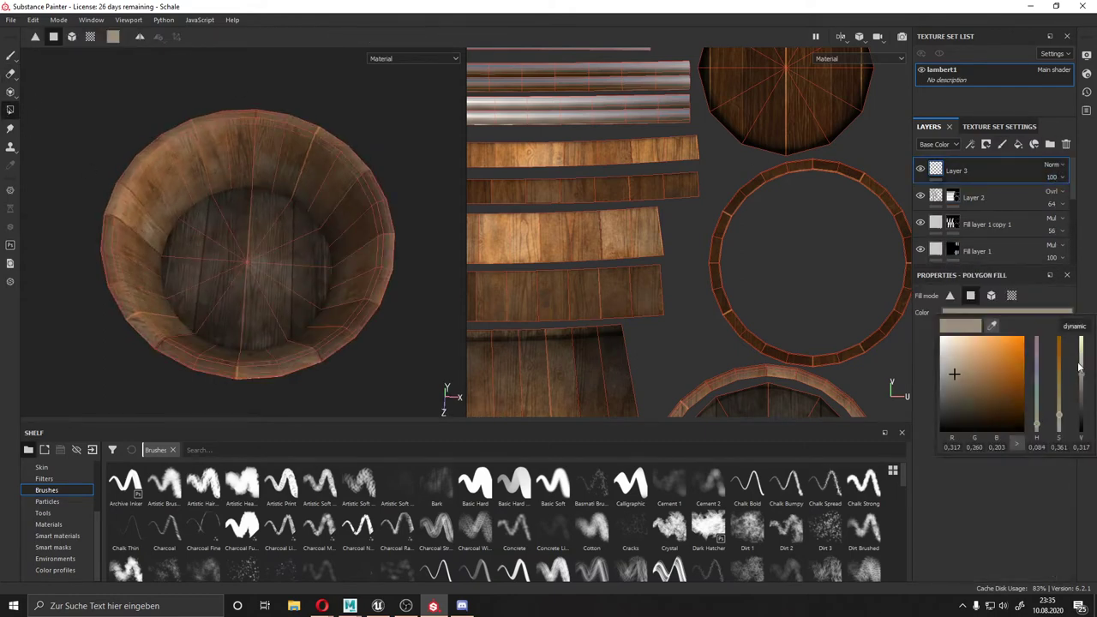
{"action": "left_click", "coordinate": [245, 169]}
{"action": "left_click", "coordinate": [368, 111]}
{"action": "left_click", "coordinate": [251, 283]}
{"action": "mouse_move", "coordinate": [251, 283]}
{"action": "left_mouse_down", "text": "alt"}
{"action": "mouse_move", "coordinate": [170, 242]}
{"action": "mouse_move", "coordinate": [197, 257]}
{"action": "left_mouse_up", "text": "alt"}
{"action": "left_click", "coordinate": [170, 243]}
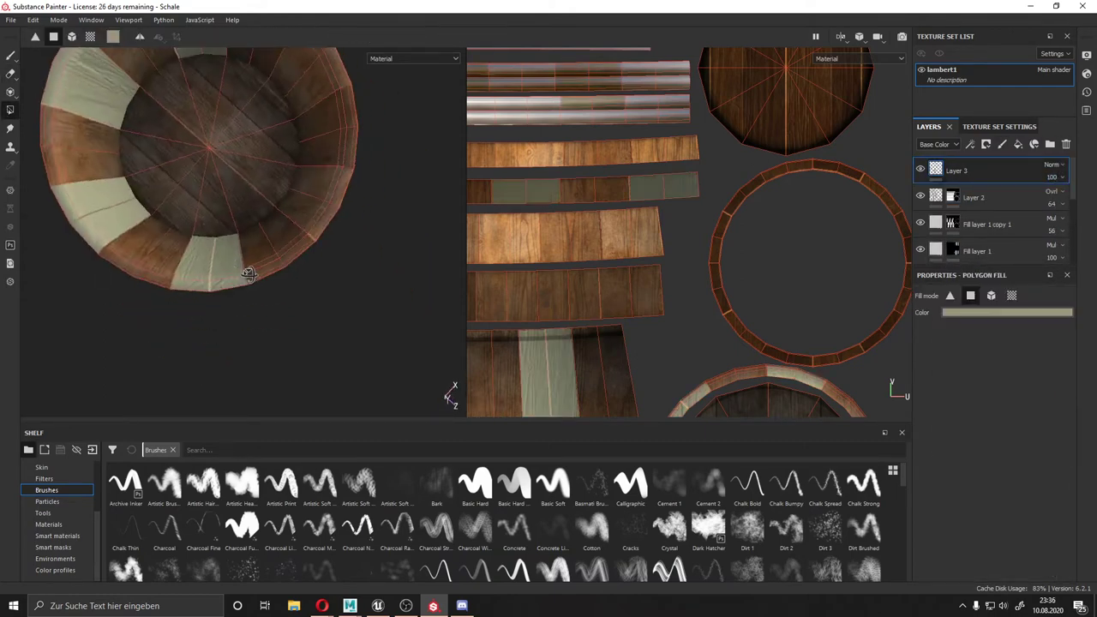
{"action": "right_click_drag", "start_coordinate": [197, 257], "coordinate": [240, 270], "text": "alt"}
{"action": "mouse_move", "coordinate": [240, 270]}
{"action": "left_mouse_down", "text": "alt"}
{"action": "mouse_move", "coordinate": [214, 285]}
{"action": "mouse_move", "coordinate": [206, 252]}
{"action": "left_mouse_up", "text": "alt"}
{"action": "left_click", "coordinate": [206, 252]}
{"action": "left_click", "coordinate": [265, 323]}
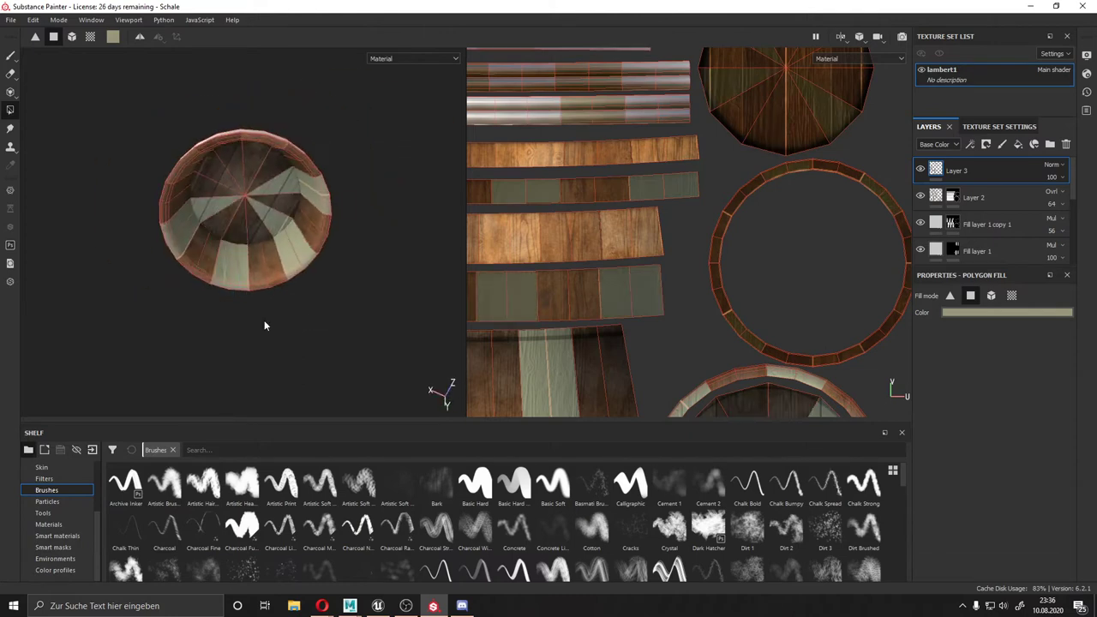
{"action": "left_click_drag", "start_coordinate": [265, 323], "coordinate": [300, 183], "text": "alt"}
{"action": "left_click", "coordinate": [299, 183]}
{"action": "middle_click_drag", "start_coordinate": [789, 175], "coordinate": [771, 208], "text": "alt"}
- Add a mask to Layer 3 and fill the boxed plank faces into it
{"action": "left_click", "coordinate": [986, 144]}
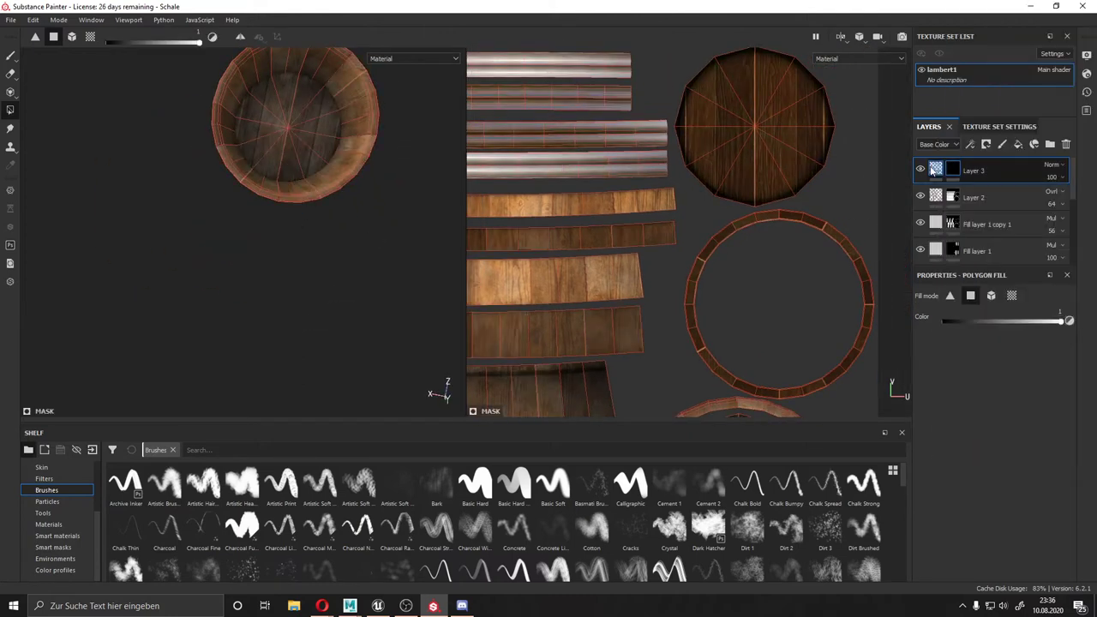
{"action": "scroll", "coordinate": [684, 173], "scroll_direction": "up", "scroll_amount": 5}
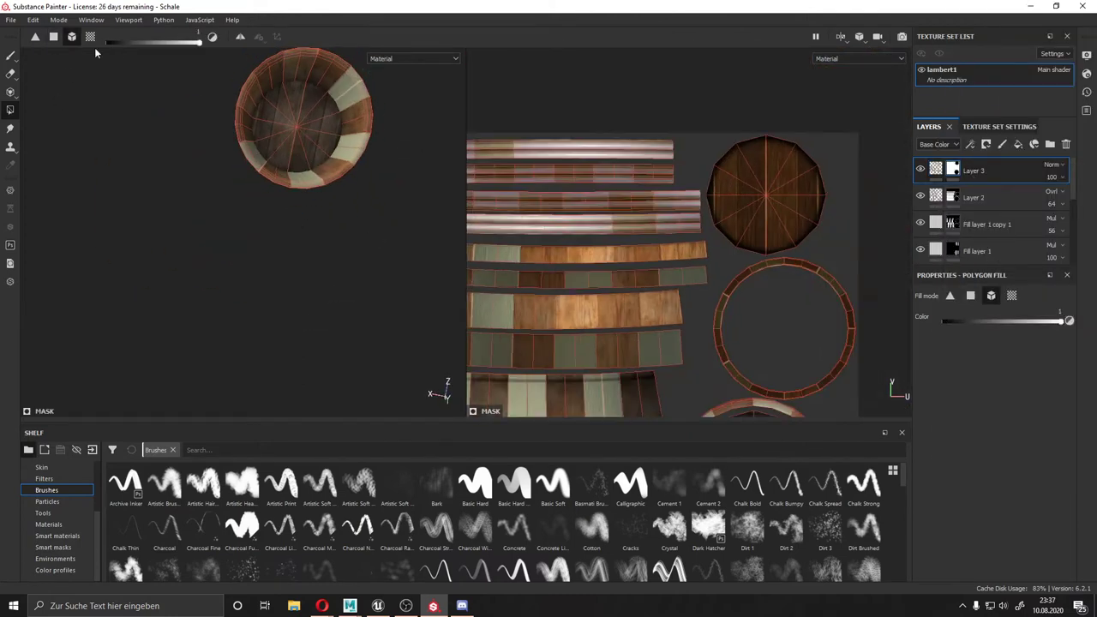
{"action": "left_click", "coordinate": [53, 36]}
{"action": "left_click_drag", "start_coordinate": [507, 113], "coordinate": [735, 214]}
{"action": "key", "text": "f"}
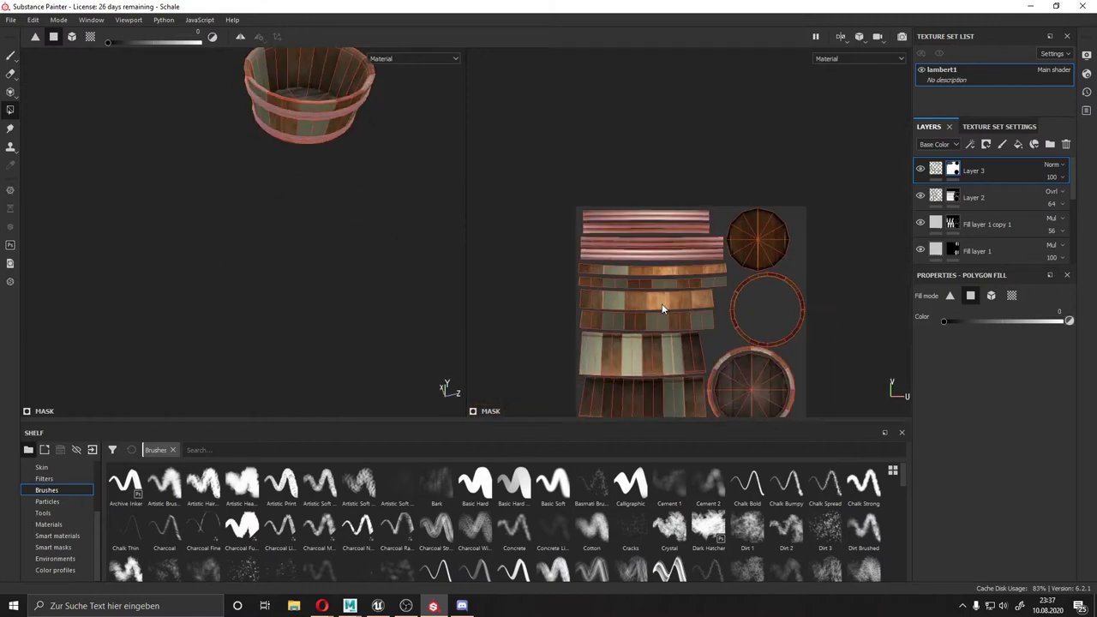
- Set Layer 3 to Overlay blending at 85 opacity and inspect the rim and inner bottom
{"action": "left_click", "coordinate": [1053, 164]}
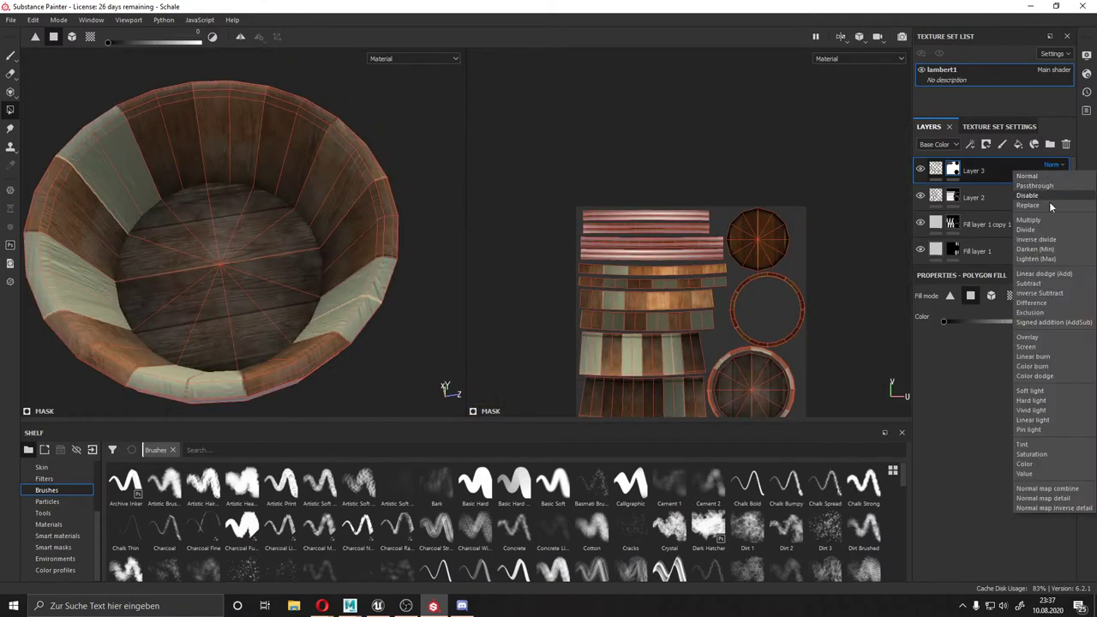
{"action": "left_click", "coordinate": [1046, 192]}
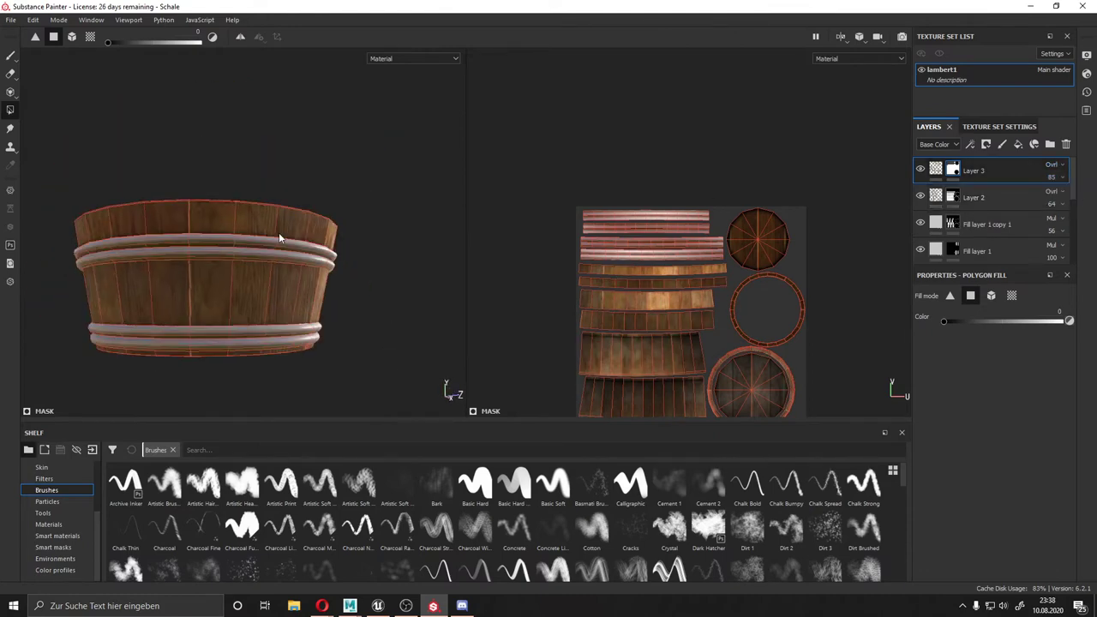
{"action": "left_click_drag", "start_coordinate": [279, 238], "coordinate": [564, 357], "text": "alt"}
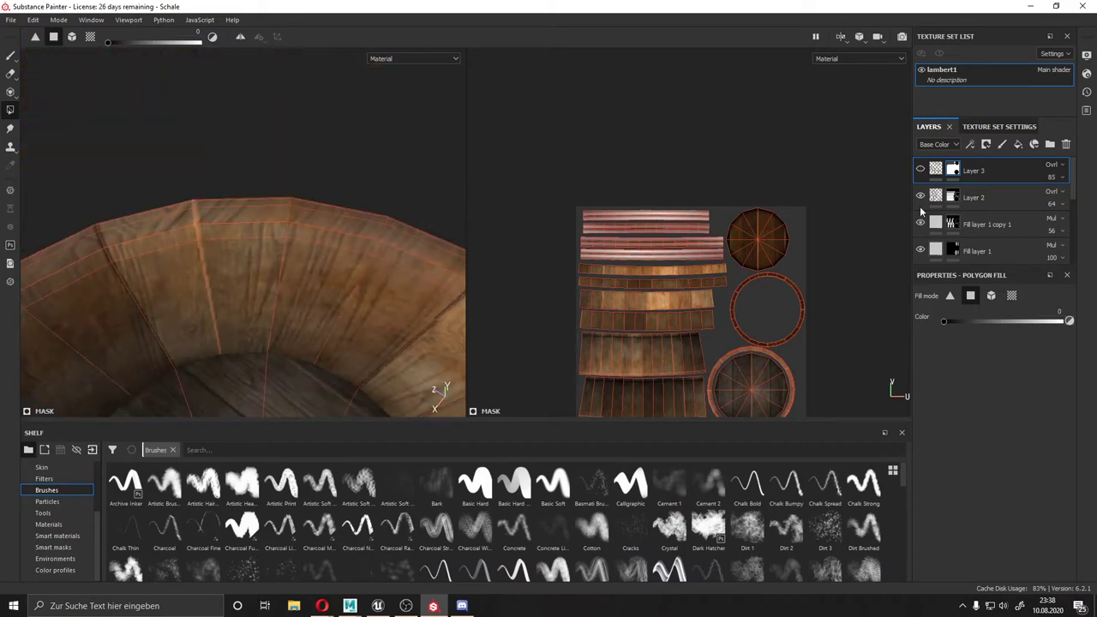
{"action": "left_click", "coordinate": [959, 228]}
{"action": "mouse_move", "coordinate": [360, 134]}
{"action": "left_mouse_down", "text": "alt"}
{"action": "mouse_move", "coordinate": [214, 205]}
{"action": "mouse_move", "coordinate": [271, 206]}
{"action": "left_mouse_up", "text": "alt"}
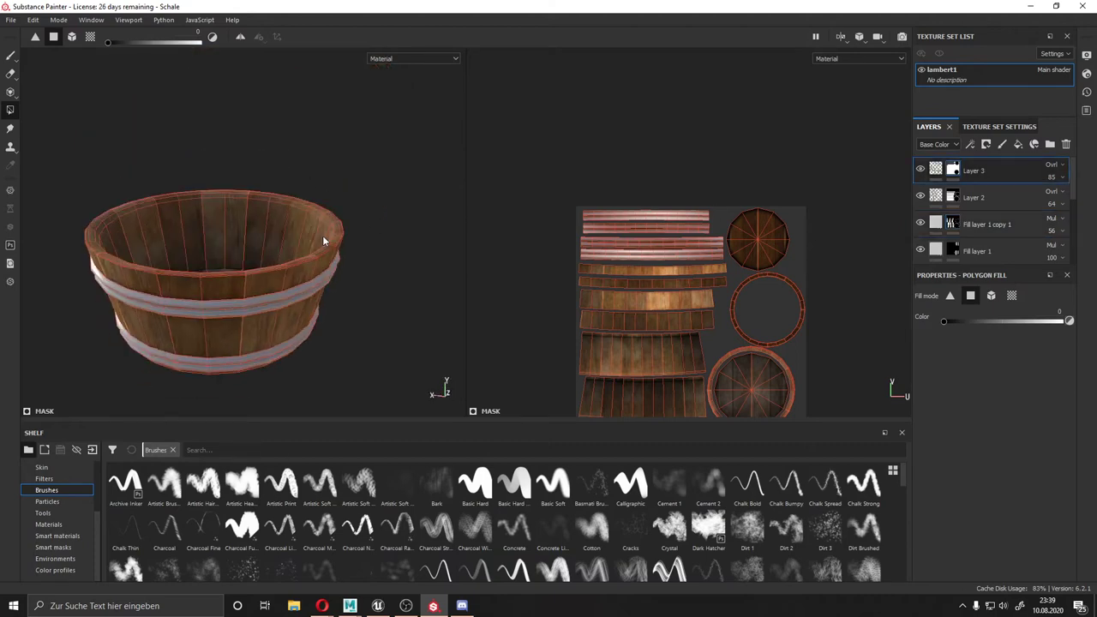
- Add the Wood Walnut material as a layer and tint it a light brown
{"action": "left_click", "coordinate": [48, 524]}
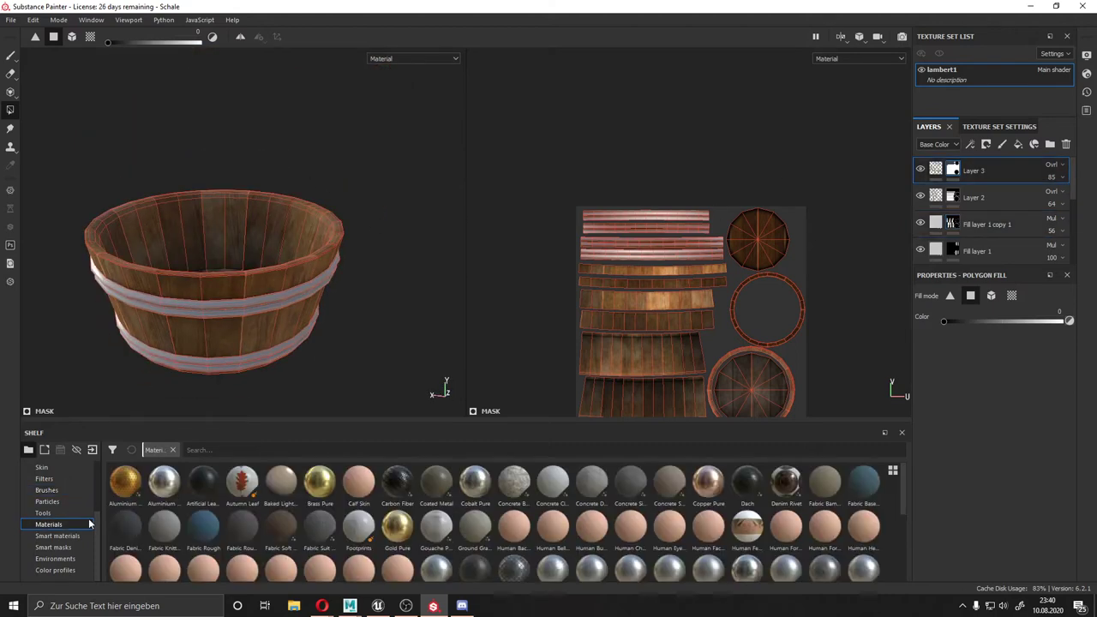
{"action": "left_click_drag", "start_coordinate": [242, 557], "coordinate": [274, 299]}
{"action": "left_click_drag", "start_coordinate": [554, 195], "coordinate": [695, 243]}
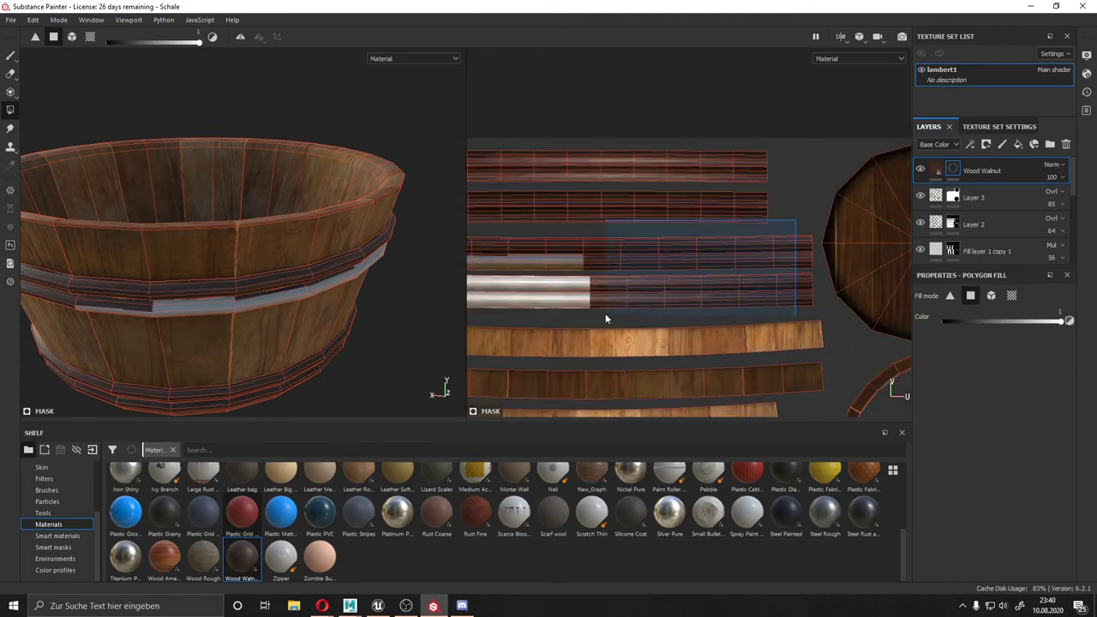
{"action": "scroll", "coordinate": [606, 313], "scroll_direction": "up", "scroll_amount": 6}
{"action": "left_click", "coordinate": [935, 170]}
{"action": "left_click", "coordinate": [1008, 436]}
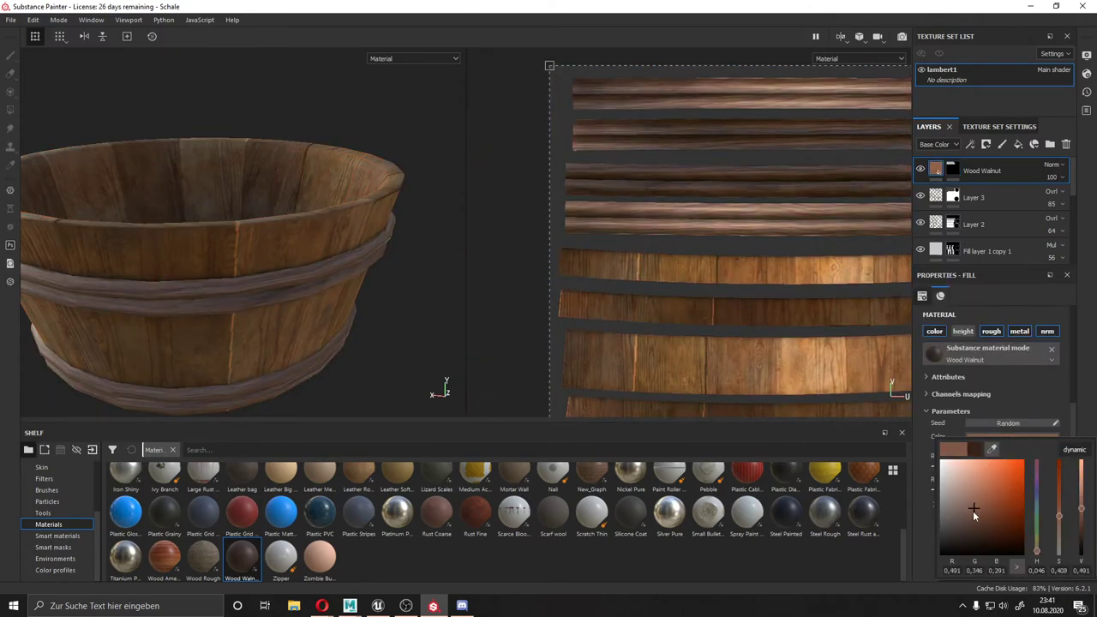
{"action": "left_click", "coordinate": [991, 450]}
{"action": "left_click_drag", "start_coordinate": [1084, 515], "coordinate": [1093, 500]}
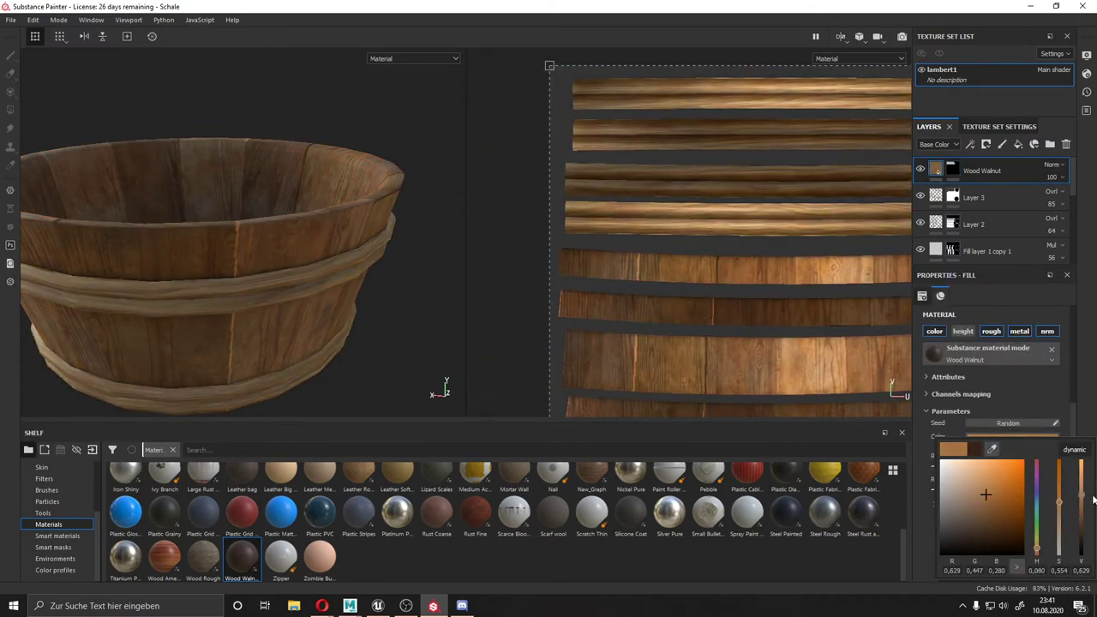
{"action": "left_click_drag", "start_coordinate": [214, 283], "coordinate": [303, 300], "text": "alt"}
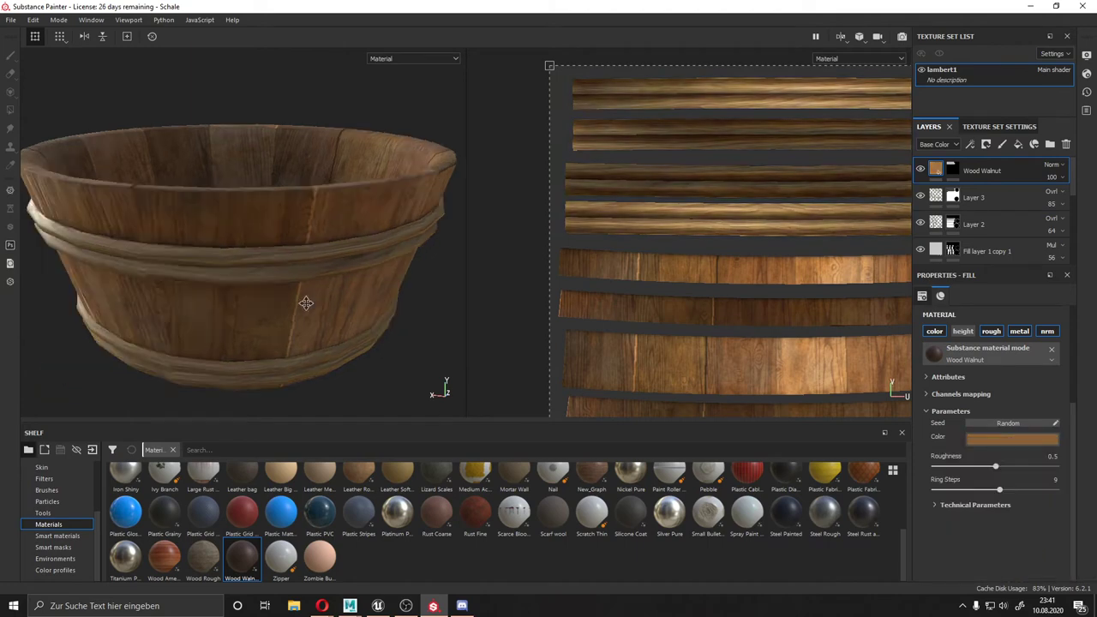
- Change the Wood Walnut projection from tri-planar to spherical
{"action": "left_click", "coordinate": [937, 172]}
{"action": "left_click", "coordinate": [1007, 336]}
{"action": "left_click", "coordinate": [1003, 361]}
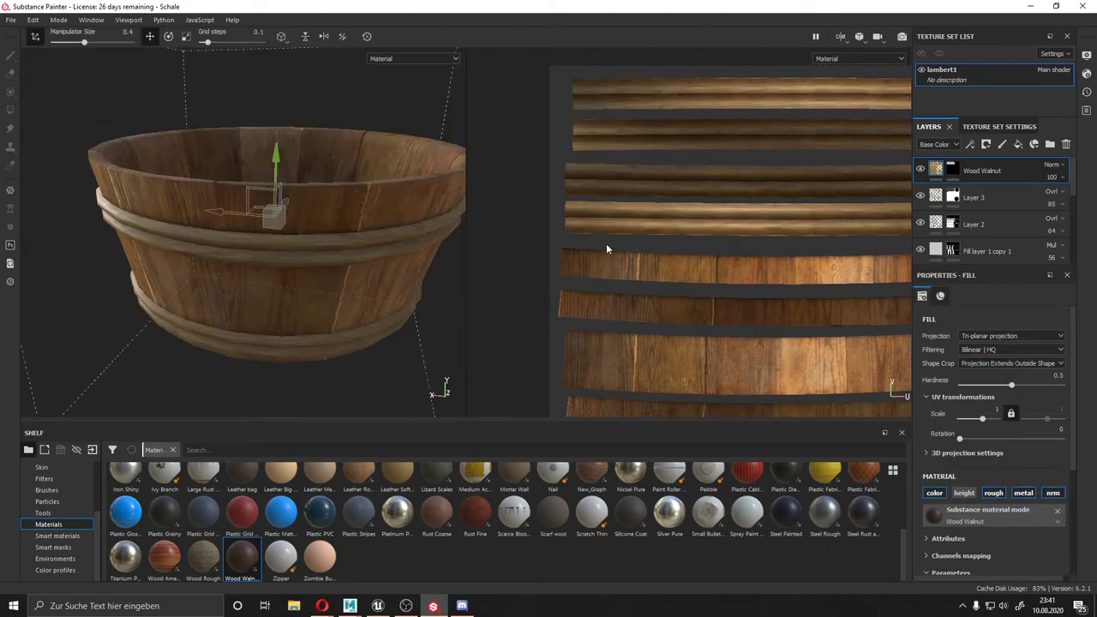
{"action": "left_click", "coordinate": [1016, 352]}
{"action": "left_click", "coordinate": [1008, 337]}
{"action": "left_click", "coordinate": [1001, 358]}
{"action": "left_click", "coordinate": [1008, 336]}
{"action": "left_click", "coordinate": [994, 370]}
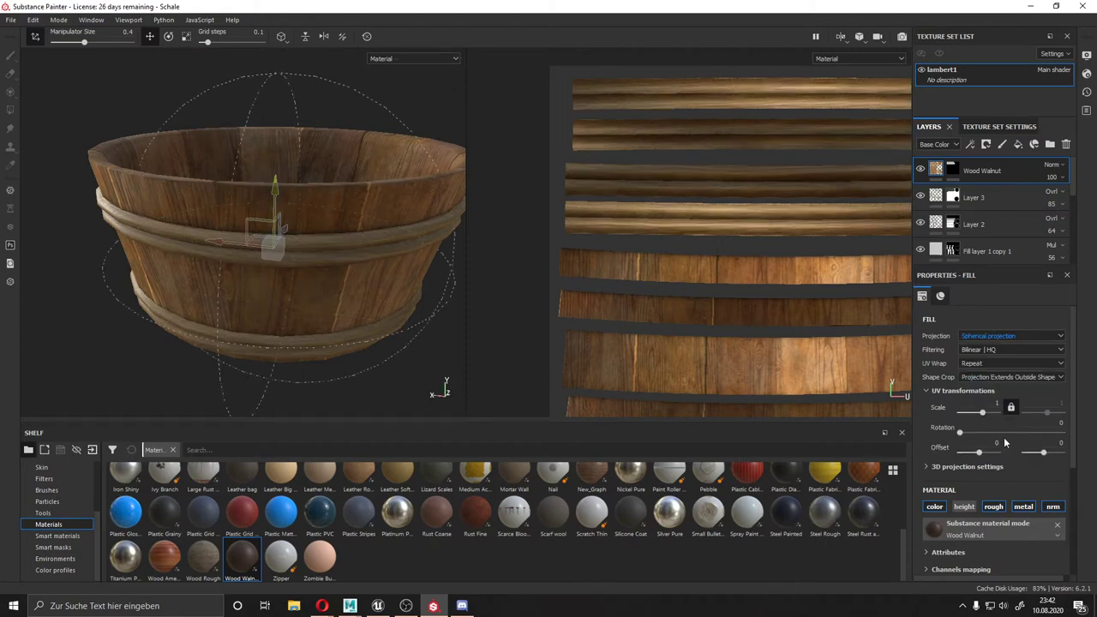
- Make the wood tint more saturated, then add a new plain fill layer above the wood
{"action": "scroll", "coordinate": [1006, 442], "scroll_direction": "down", "scroll_amount": 4}
{"action": "left_click", "coordinate": [998, 478]}
{"action": "scroll", "coordinate": [1066, 390], "scroll_direction": "up", "scroll_amount": 3}
{"action": "left_click", "coordinate": [1015, 436]}
{"action": "left_click", "coordinate": [1060, 488]}
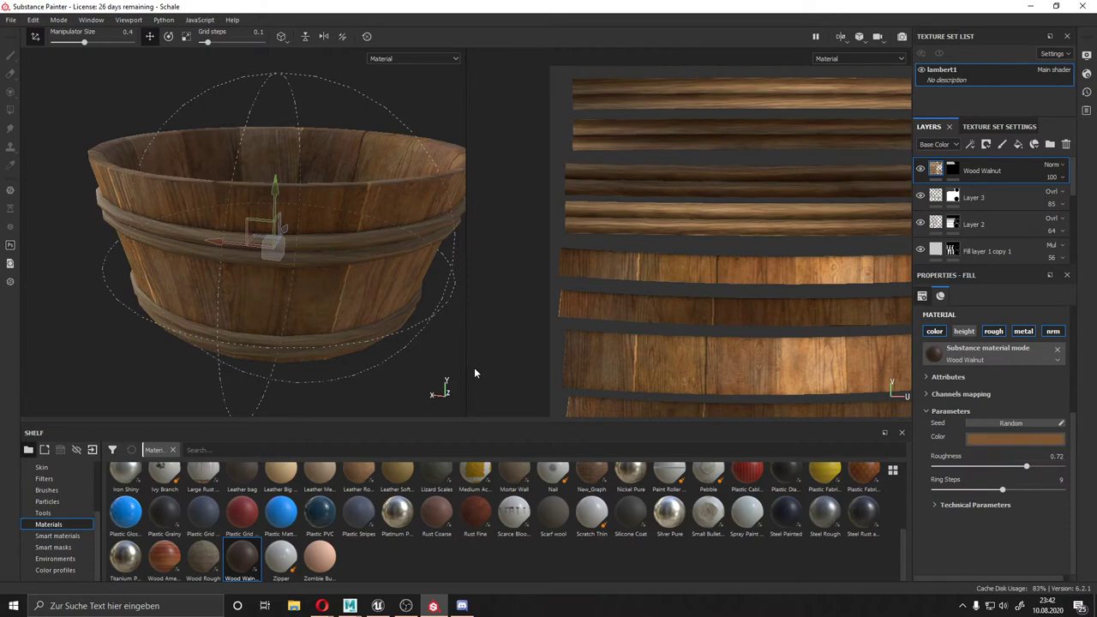
{"action": "scroll", "coordinate": [291, 367], "scroll_direction": "down", "scroll_amount": 3}
{"action": "scroll", "coordinate": [783, 288], "scroll_direction": "down", "scroll_amount": 3}
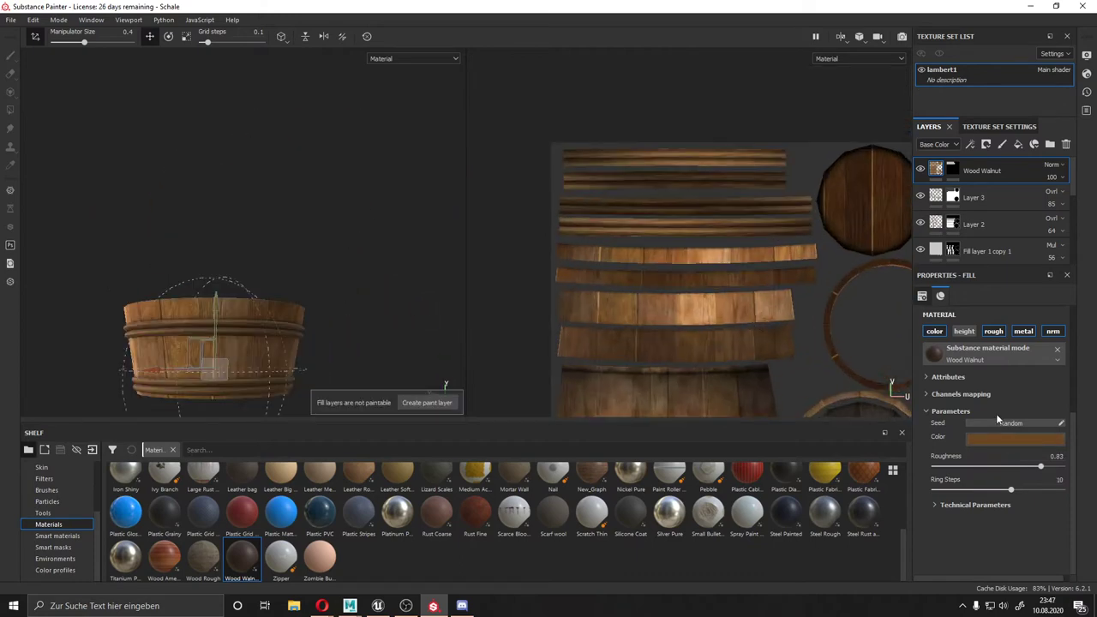
{"action": "left_click", "coordinate": [1016, 438]}
{"action": "left_click", "coordinate": [1045, 393]}
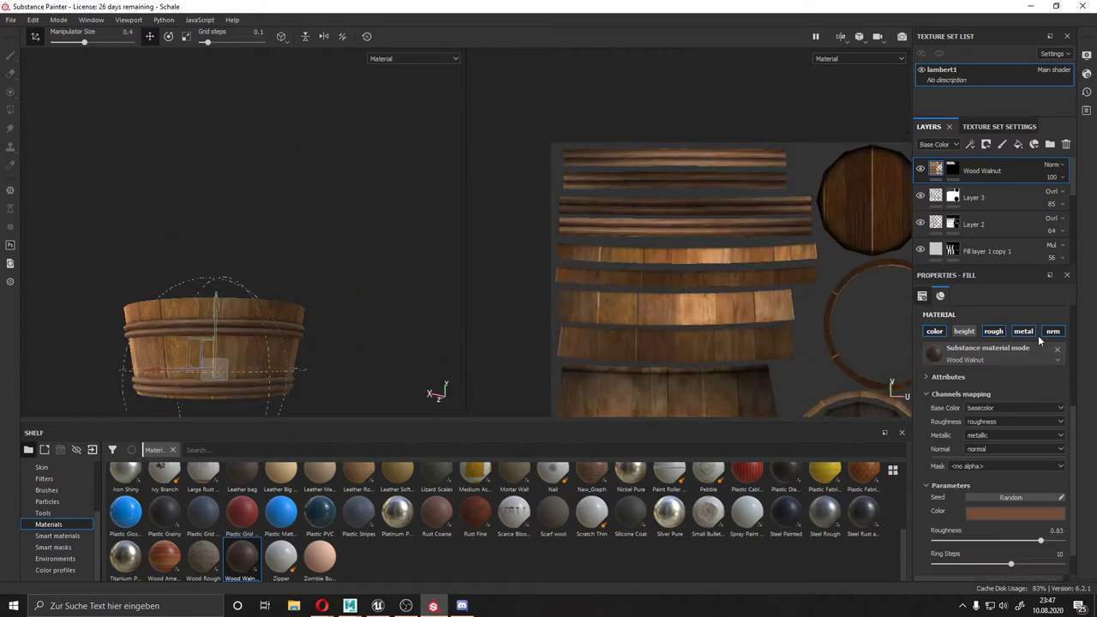
{"action": "left_click", "coordinate": [1018, 144]}
{"action": "left_click", "coordinate": [53, 547]}
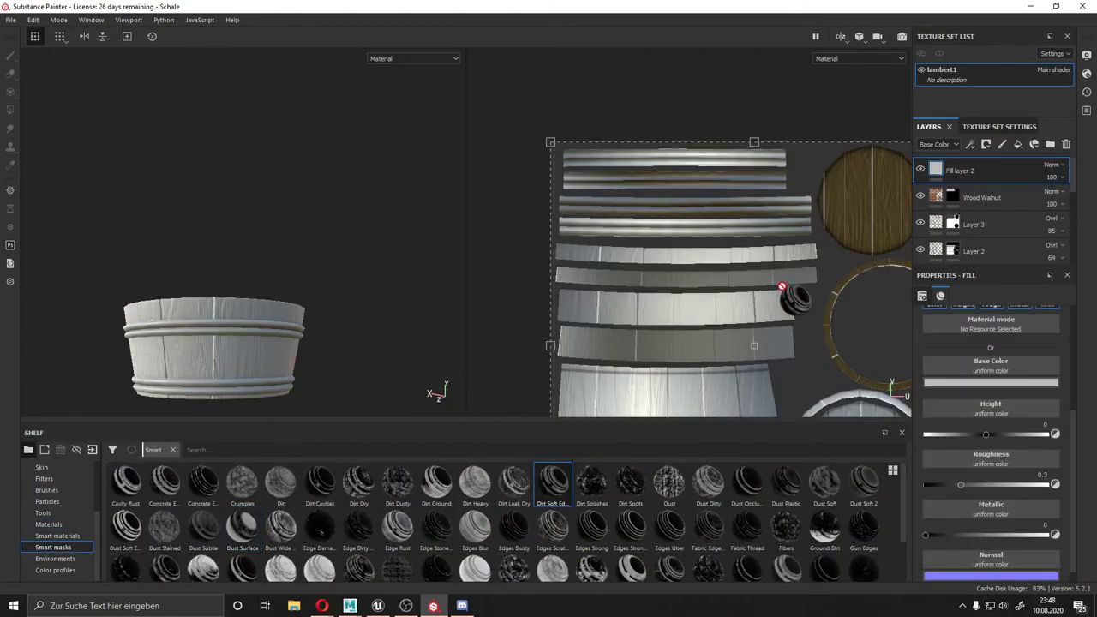
- Replace Fill layer 2's curvature generator with the Edge Damages smart mask and adjust its sliders
{"action": "left_click", "coordinate": [969, 192]}
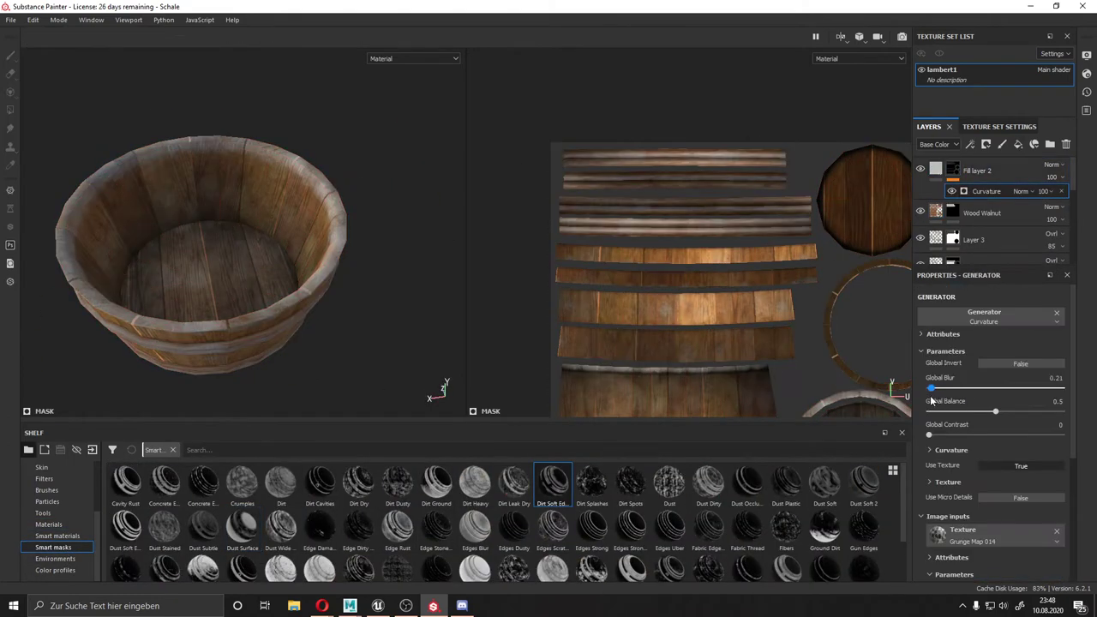
{"action": "scroll", "coordinate": [961, 432], "scroll_direction": "down", "scroll_amount": 3}
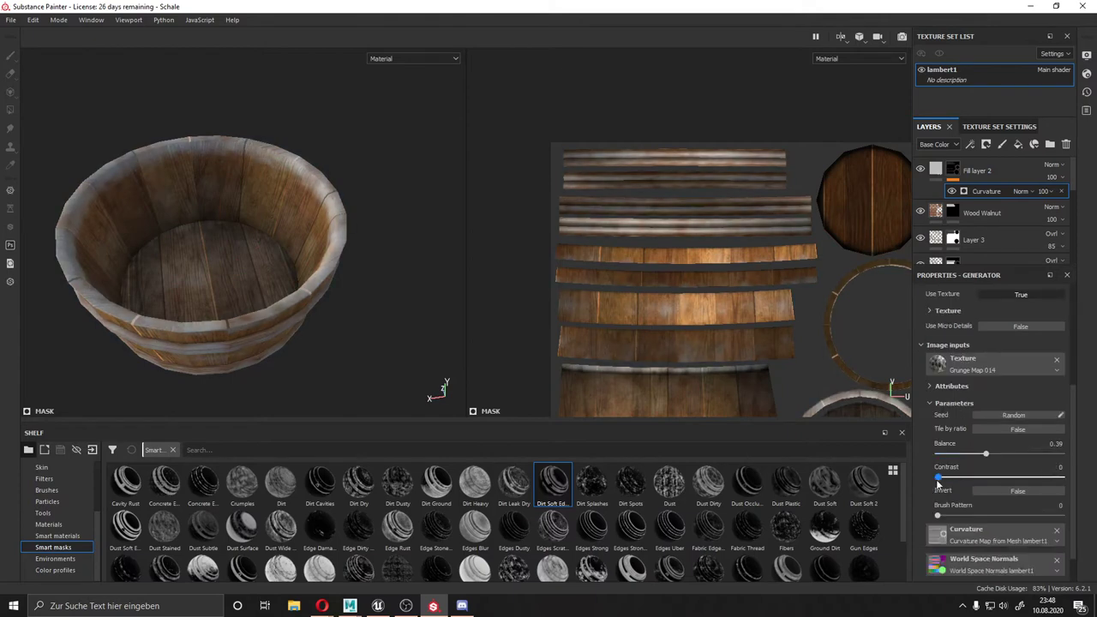
{"action": "scroll", "coordinate": [982, 480], "scroll_direction": "down", "scroll_amount": 2}
{"action": "left_click_drag", "start_coordinate": [343, 257], "coordinate": [404, 243], "text": "alt"}
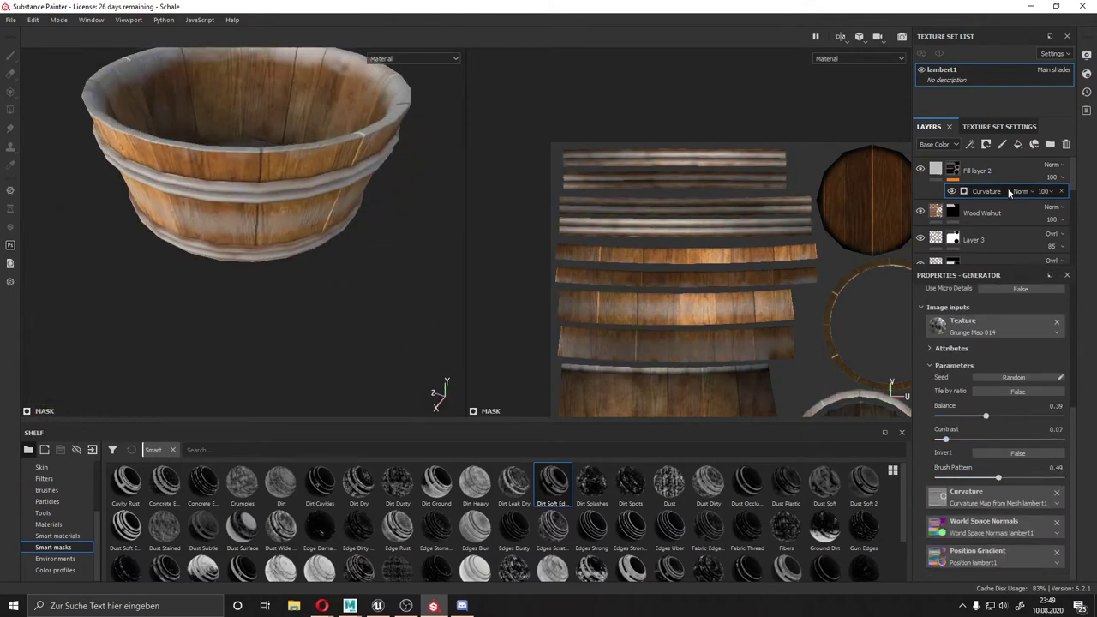
{"action": "key", "text": "Delete"}
{"action": "left_click_drag", "start_coordinate": [319, 525], "coordinate": [977, 171]}
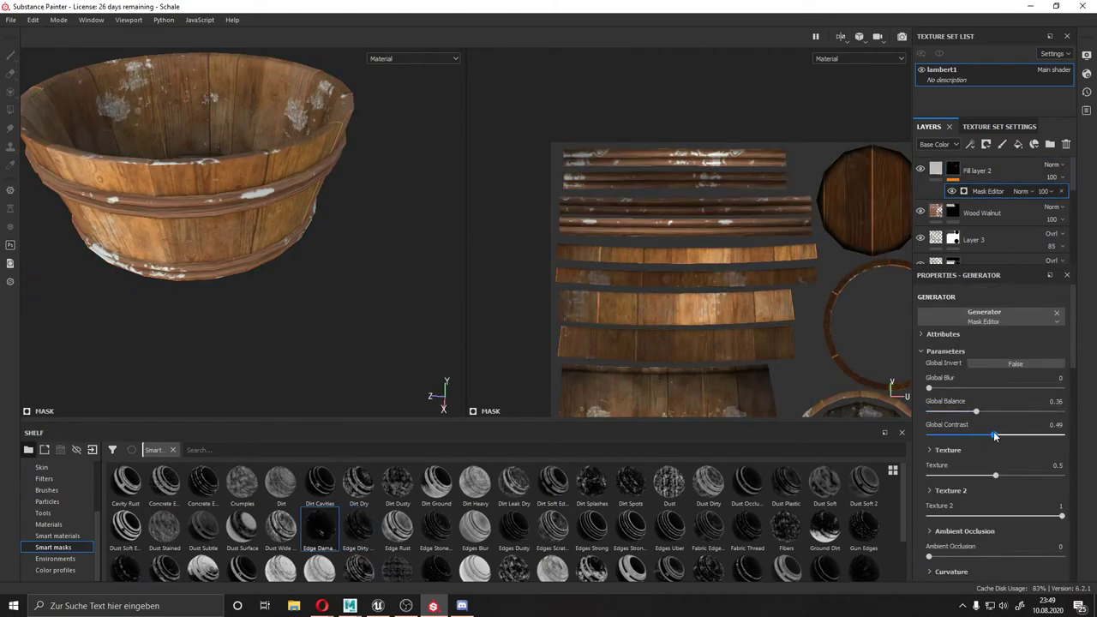
{"action": "left_click_drag", "start_coordinate": [1061, 518], "coordinate": [1002, 518]}
{"action": "scroll", "coordinate": [1034, 524], "scroll_direction": "down", "scroll_amount": 3}
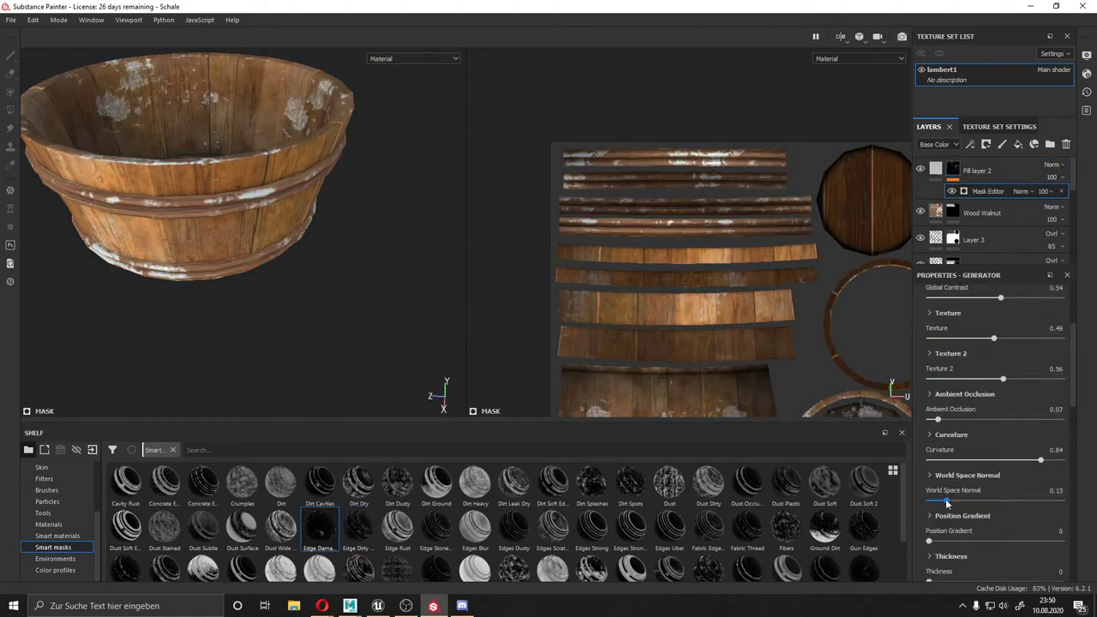
{"action": "left_click_drag", "start_coordinate": [945, 499], "coordinate": [989, 506]}
- Make Fill layer 2 a light tan multiply layer at 59 opacity
{"action": "left_click", "coordinate": [935, 171]}
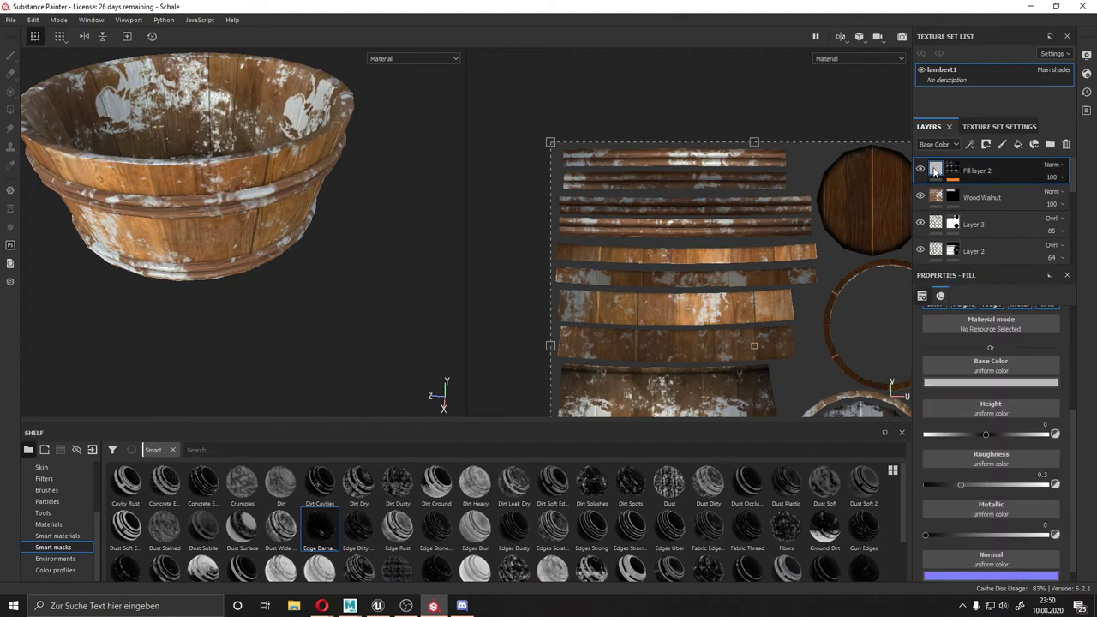
{"action": "left_click", "coordinate": [991, 382]}
{"action": "left_click", "coordinate": [943, 482]}
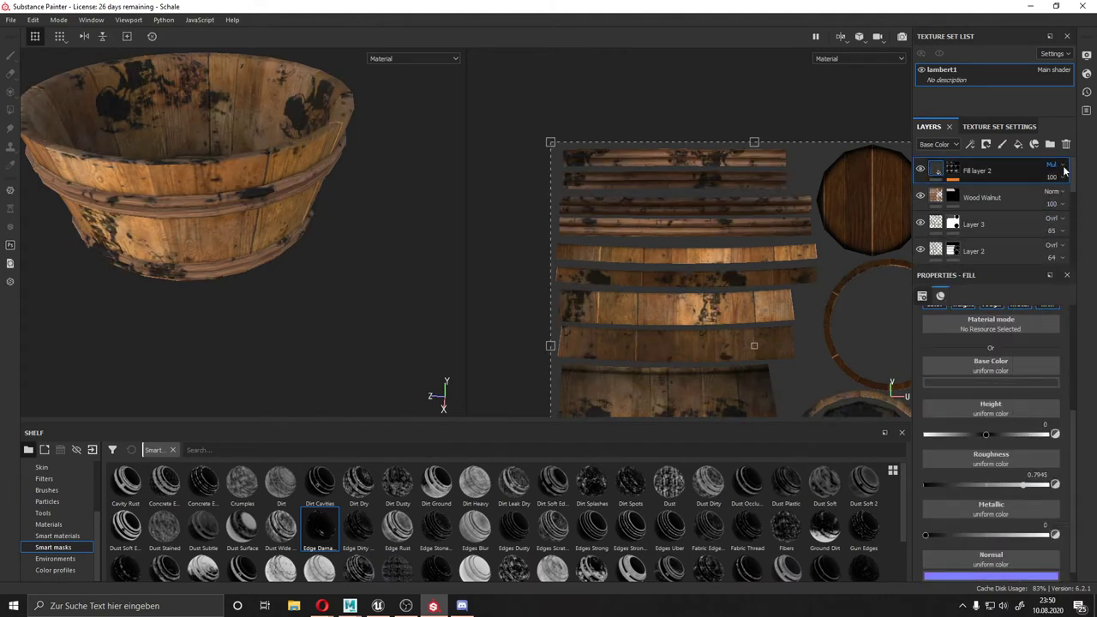
{"action": "left_click", "coordinate": [990, 383]}
{"action": "left_click_drag", "start_coordinate": [1081, 462], "coordinate": [1087, 437]}
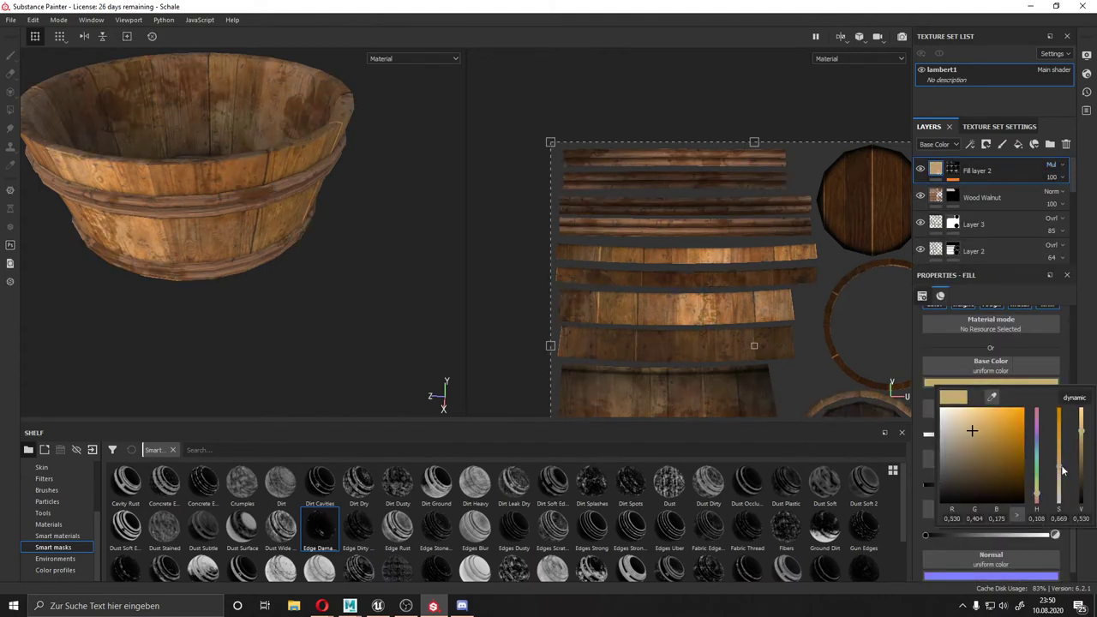
{"action": "left_click", "coordinate": [1053, 176]}
{"action": "scroll", "coordinate": [1022, 480], "scroll_direction": "up", "scroll_amount": 5}
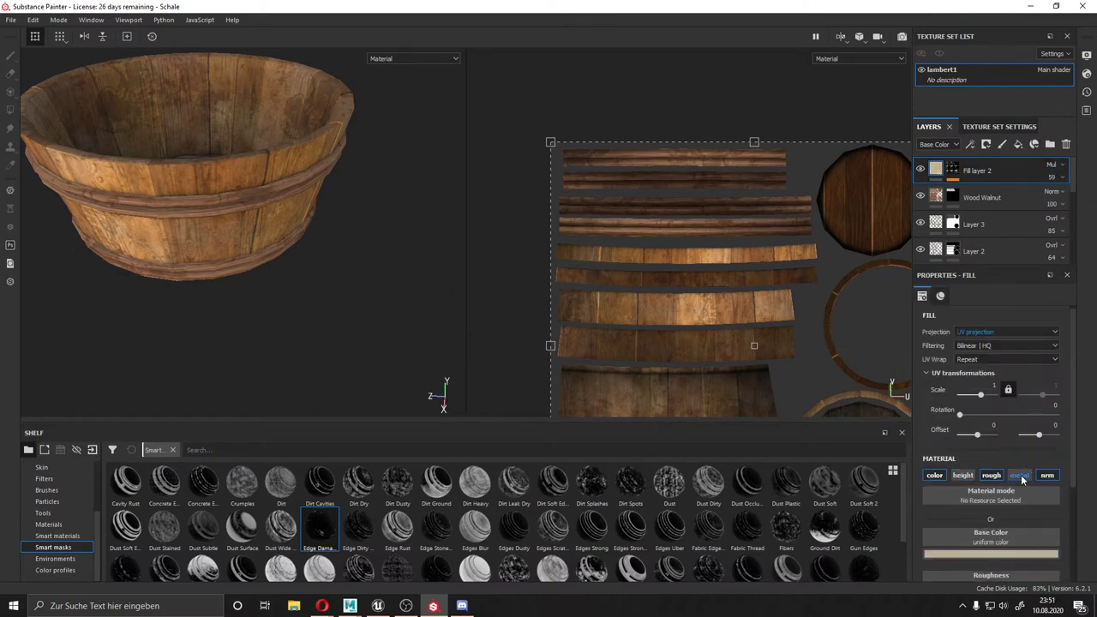
- Add the MatFx Edge Damages filter and raise its Level, depth and scratches intensity
{"action": "left_click", "coordinate": [44, 478]}
{"action": "left_click_drag", "start_coordinate": [747, 527], "coordinate": [985, 185]}
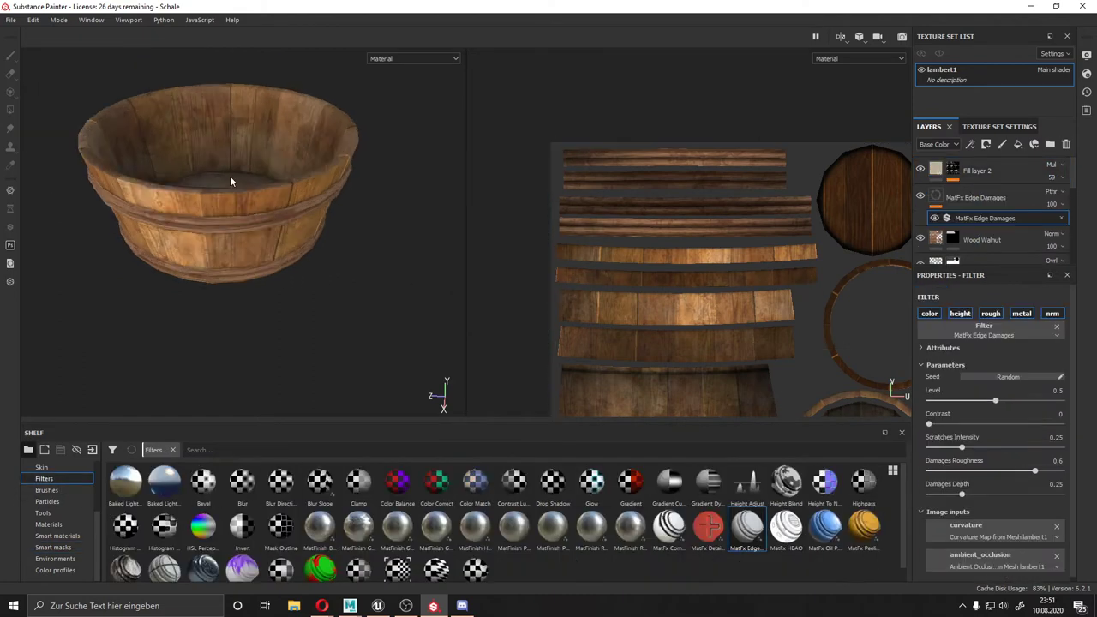
{"action": "scroll", "coordinate": [232, 177], "scroll_direction": "up", "scroll_amount": 3}
{"action": "left_click", "coordinate": [1029, 401]}
{"action": "left_click_drag", "start_coordinate": [965, 497], "coordinate": [1001, 495]}
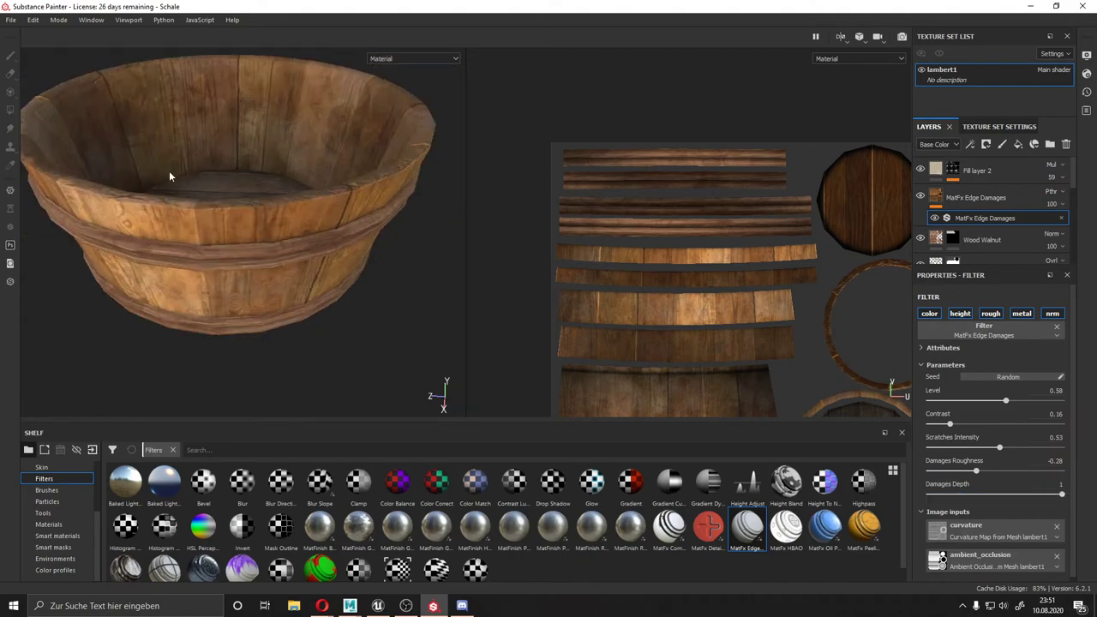
{"action": "left_click_drag", "start_coordinate": [169, 174], "coordinate": [252, 108], "text": "alt"}
{"action": "left_click_drag", "start_coordinate": [929, 448], "coordinate": [973, 447]}
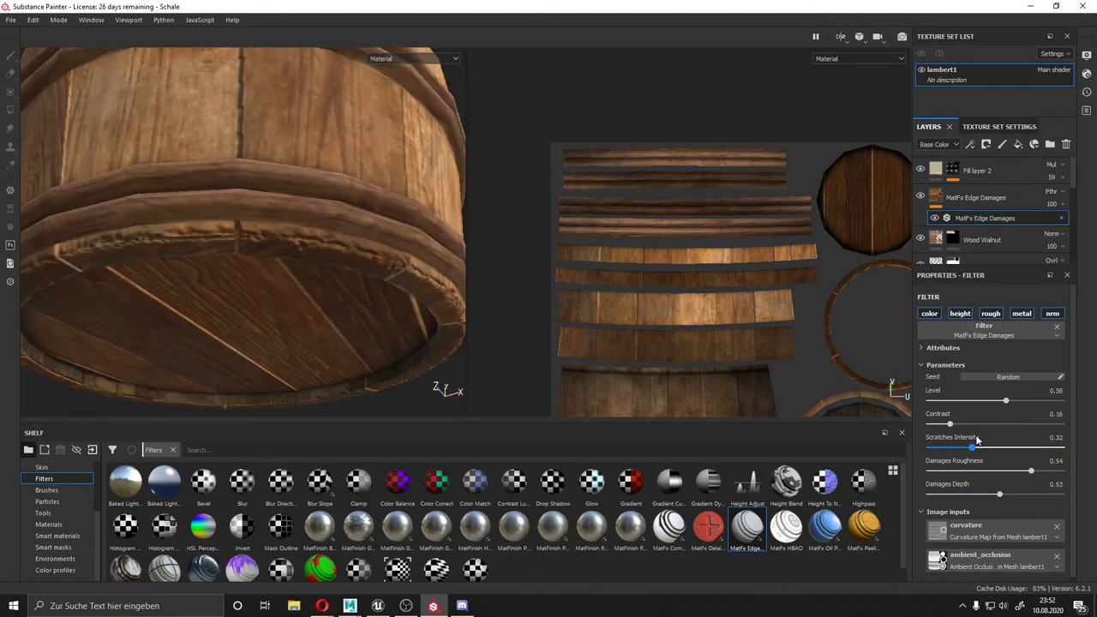
{"action": "left_click_drag", "start_coordinate": [251, 363], "coordinate": [306, 240], "text": "alt"}
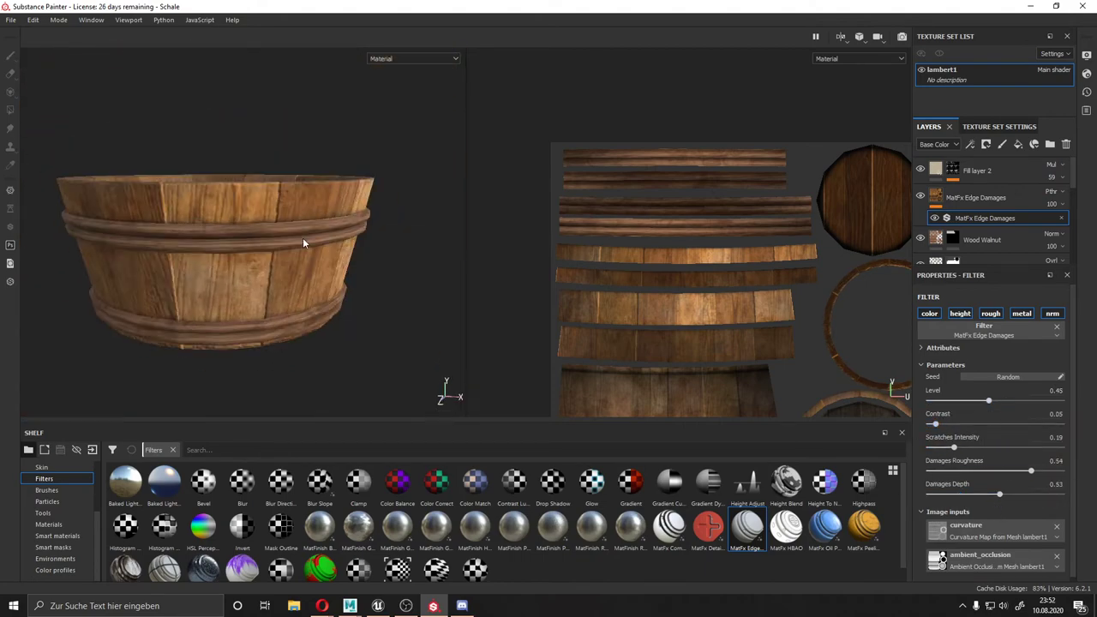
- Add a new fill layer above Fill layer 2
{"action": "left_click", "coordinate": [980, 169]}
{"action": "left_click", "coordinate": [1018, 144]}
{"action": "left_click", "coordinate": [51, 549]}
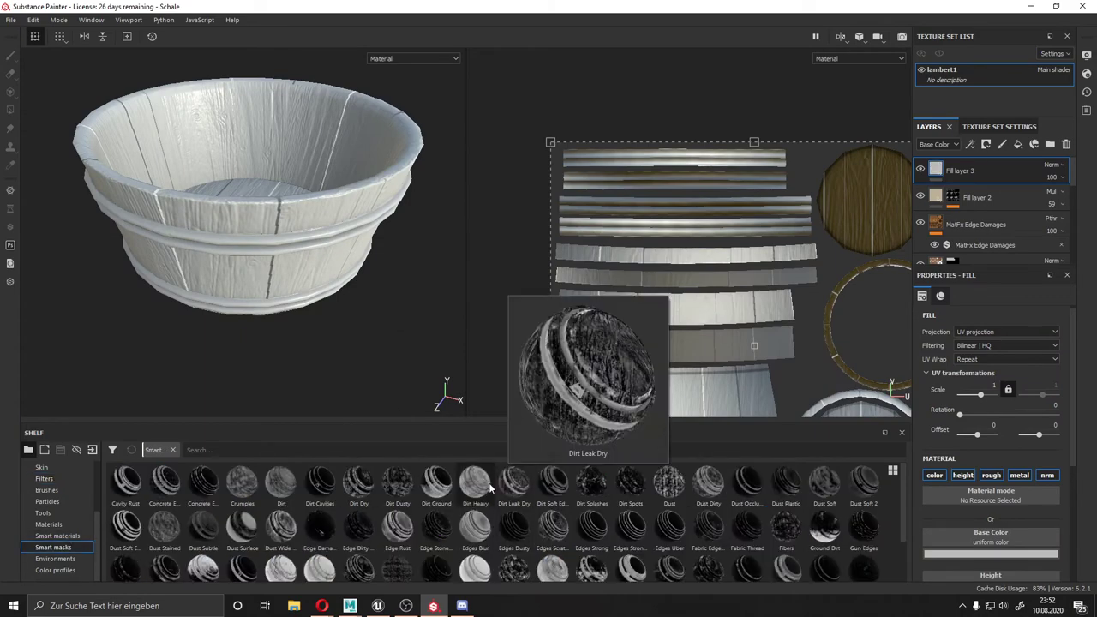
- Apply a smart mask to Fill layer 3 and tune its Texture, Texture 2 and ambient occlusion sliders
{"action": "left_click_drag", "start_coordinate": [514, 525], "coordinate": [568, 355]}
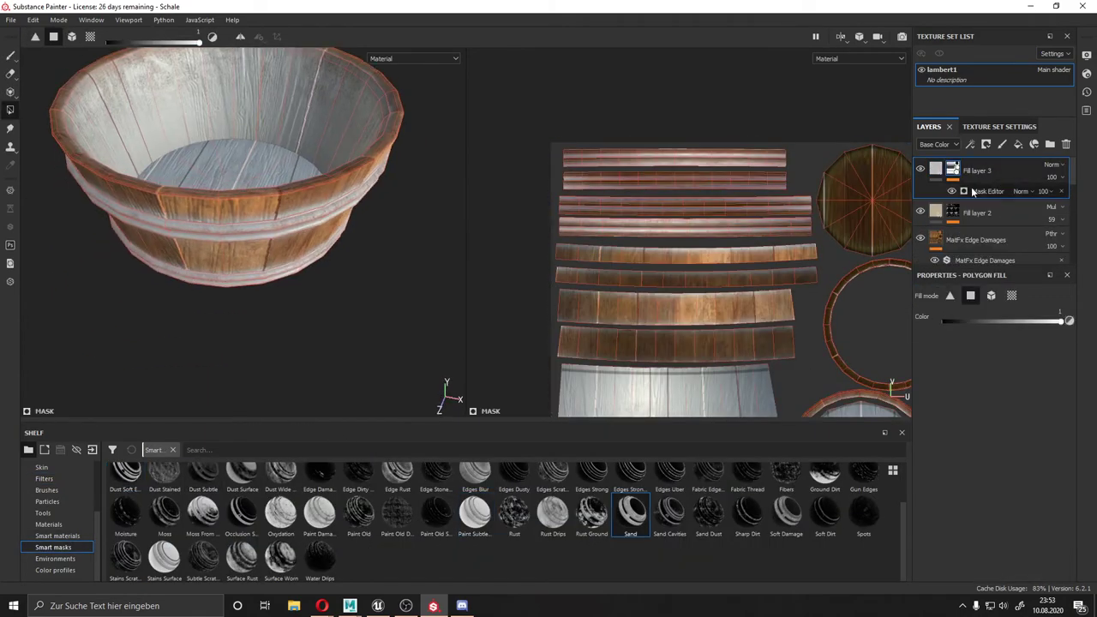
{"action": "left_click", "coordinate": [988, 191]}
{"action": "left_click_drag", "start_coordinate": [1061, 476], "coordinate": [1008, 476]}
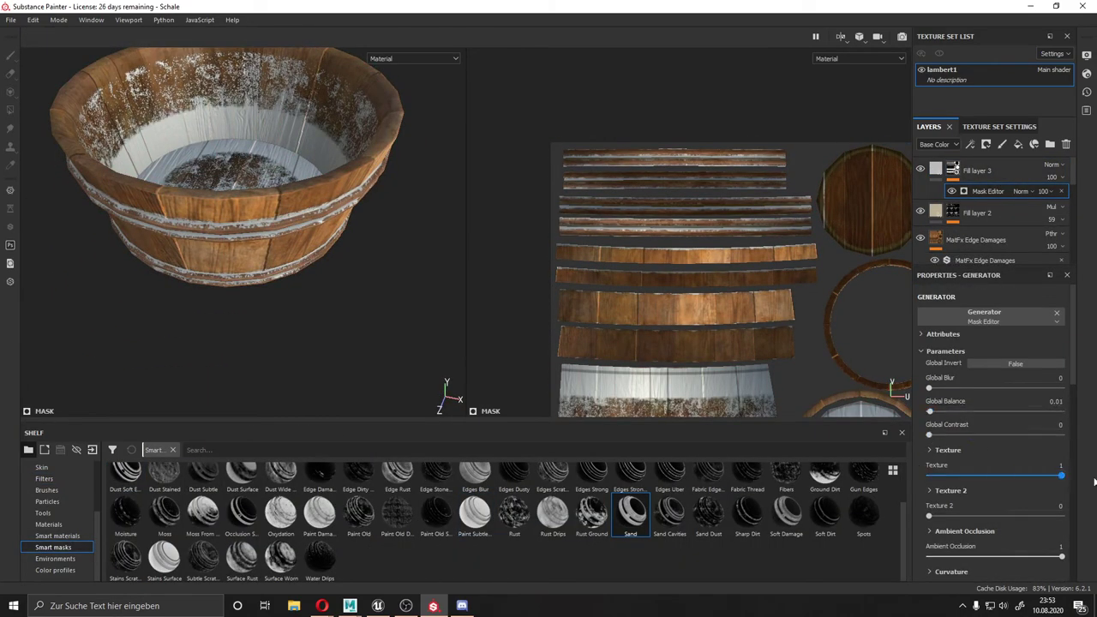
{"action": "left_click_drag", "start_coordinate": [928, 516], "coordinate": [1043, 516]}
{"action": "left_click_drag", "start_coordinate": [1061, 556], "coordinate": [1028, 556]}
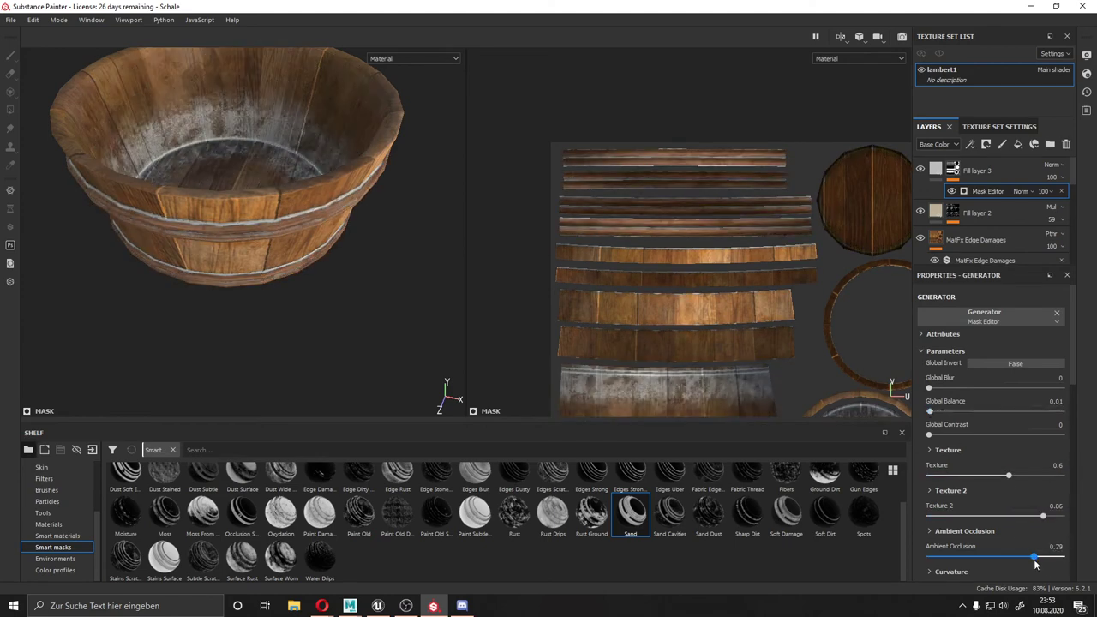
{"action": "left_click_drag", "start_coordinate": [1042, 516], "coordinate": [1049, 516]}
{"action": "left_click_drag", "start_coordinate": [1008, 476], "coordinate": [1033, 476]}
{"action": "scroll", "coordinate": [1039, 532], "scroll_direction": "down", "scroll_amount": 3}
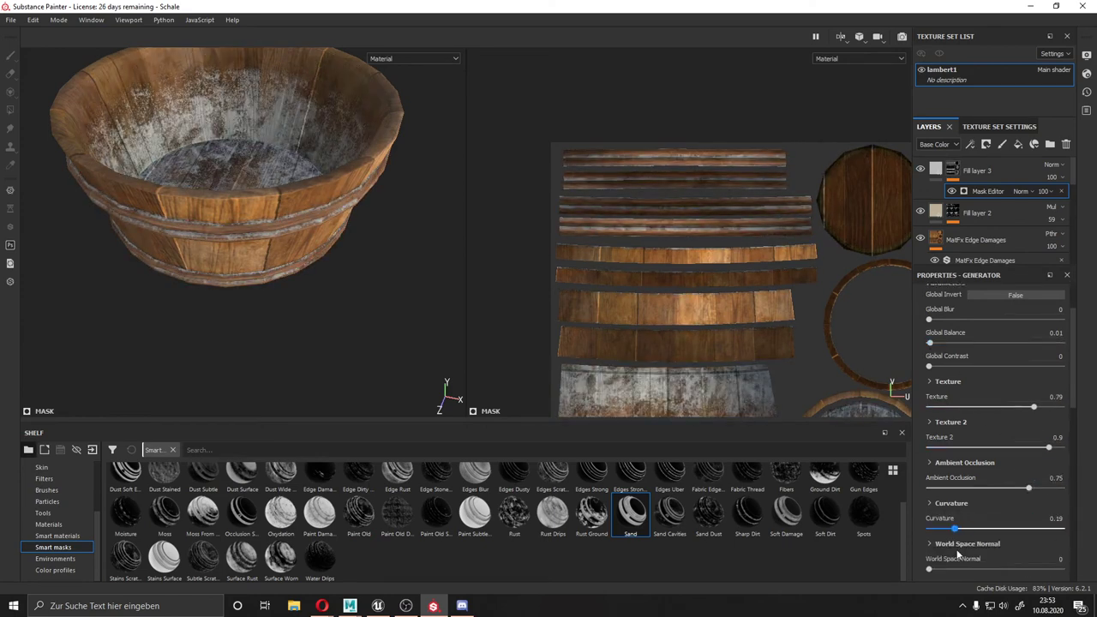
{"action": "scroll", "coordinate": [931, 519], "scroll_direction": "down", "scroll_amount": 2}
{"action": "left_click", "coordinate": [931, 494]}
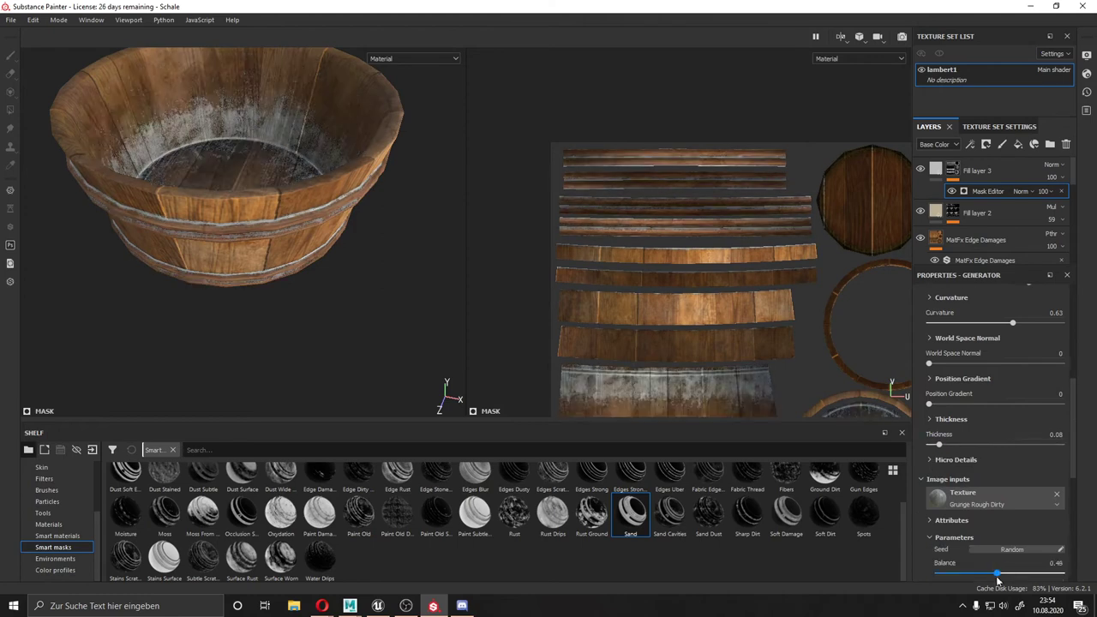
{"action": "scroll", "coordinate": [995, 514], "scroll_direction": "down", "scroll_amount": 1}
- Set Fill layer 3 to Overlay with a grey fill colour, slightly lower roughness and 40 opacity
{"action": "left_click", "coordinate": [977, 170]}
{"action": "left_click", "coordinate": [1052, 163]}
{"action": "left_click", "coordinate": [1028, 337]}
{"action": "left_click", "coordinate": [991, 552]}
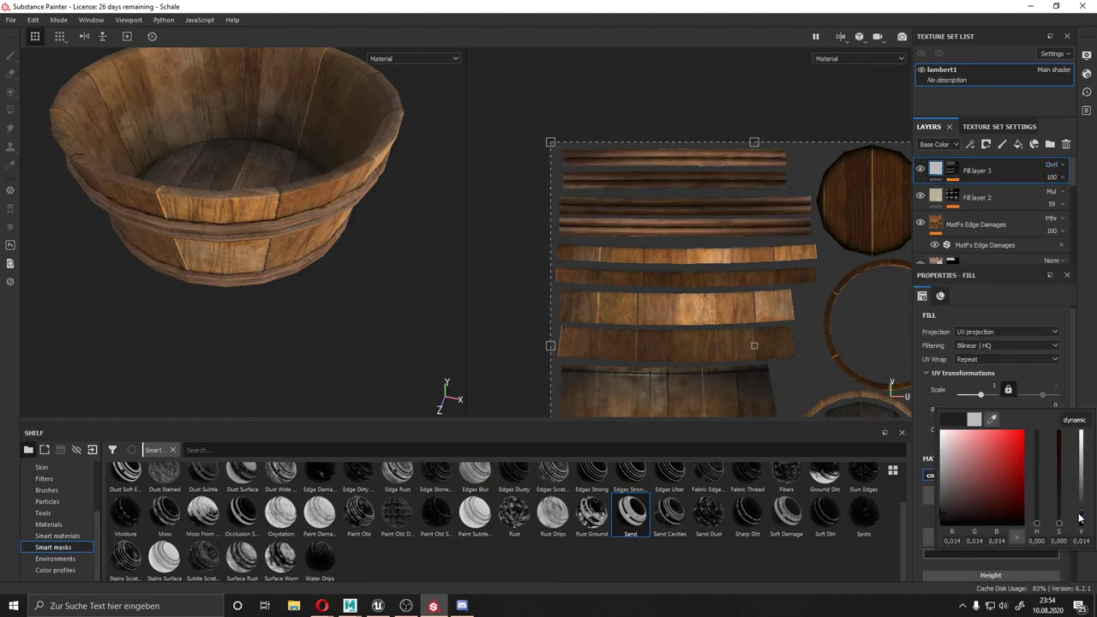
{"action": "scroll", "coordinate": [1014, 470], "scroll_direction": "down", "scroll_amount": 3}
{"action": "left_click", "coordinate": [1044, 471]}
{"action": "left_click", "coordinate": [991, 369]}
{"action": "left_click", "coordinate": [1053, 177]}
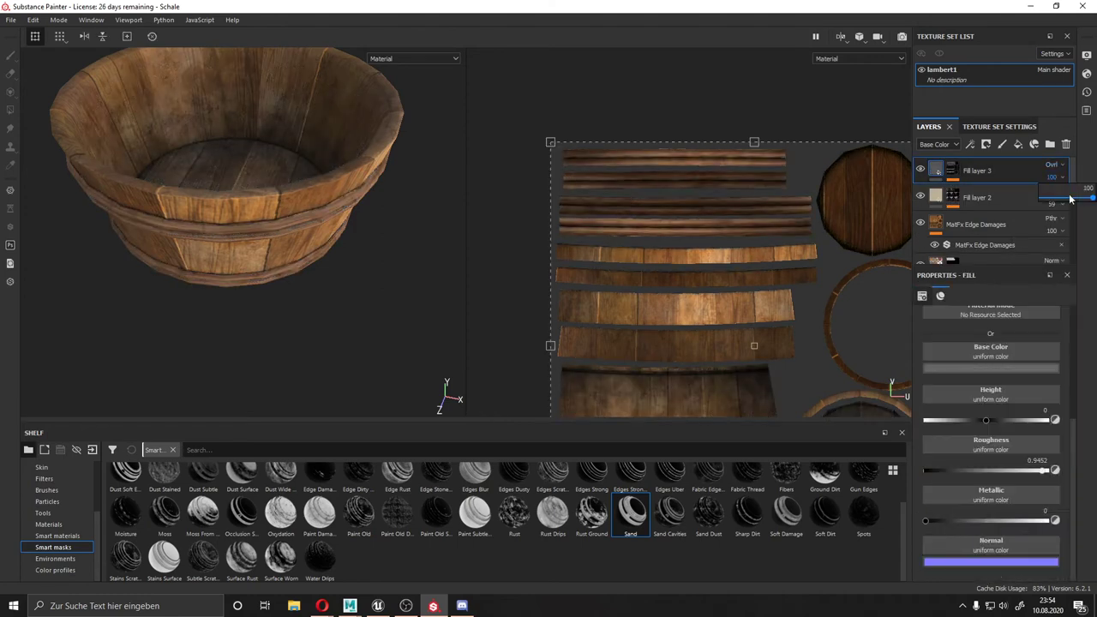
{"action": "scroll", "coordinate": [247, 155], "scroll_direction": "up", "scroll_amount": 2}
- Add two new fill layers and fill the new layer's mask across the mesh
{"action": "left_click", "coordinate": [1034, 144]}
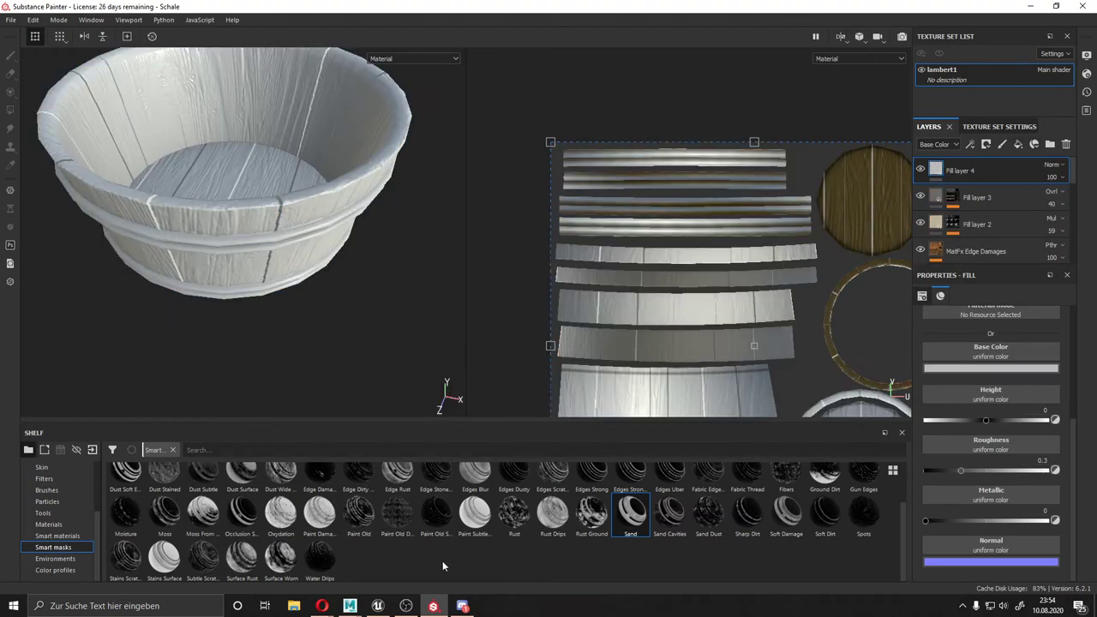
{"action": "left_click", "coordinate": [985, 144]}
{"action": "left_click", "coordinate": [853, 251]}
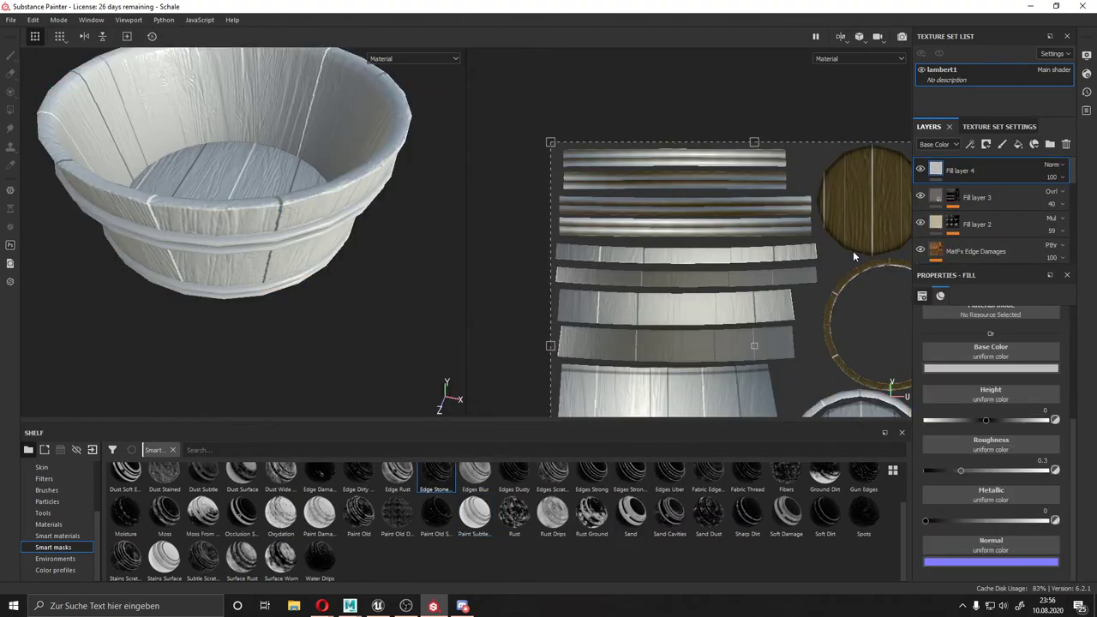
{"action": "left_click", "coordinate": [972, 171]}
- Try grunge and Dirt Cavities smart masks on the layer, then undo them
{"action": "mouse_move", "coordinate": [212, 493]}
{"action": "left_mouse_down"}
{"action": "mouse_move", "coordinate": [925, 172]}
{"action": "mouse_move", "coordinate": [958, 173]}
{"action": "left_mouse_up"}
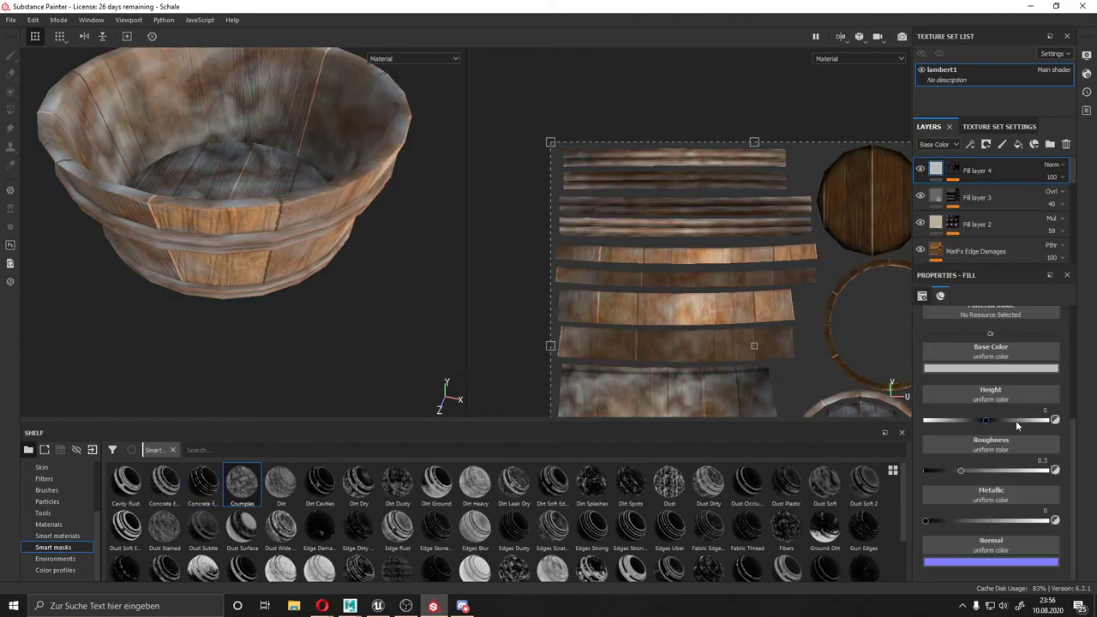
{"action": "left_click", "coordinate": [1034, 144]}
{"action": "left_click_drag", "start_coordinate": [319, 485], "coordinate": [185, 88]}
{"action": "key", "text": "ctrl+z"}
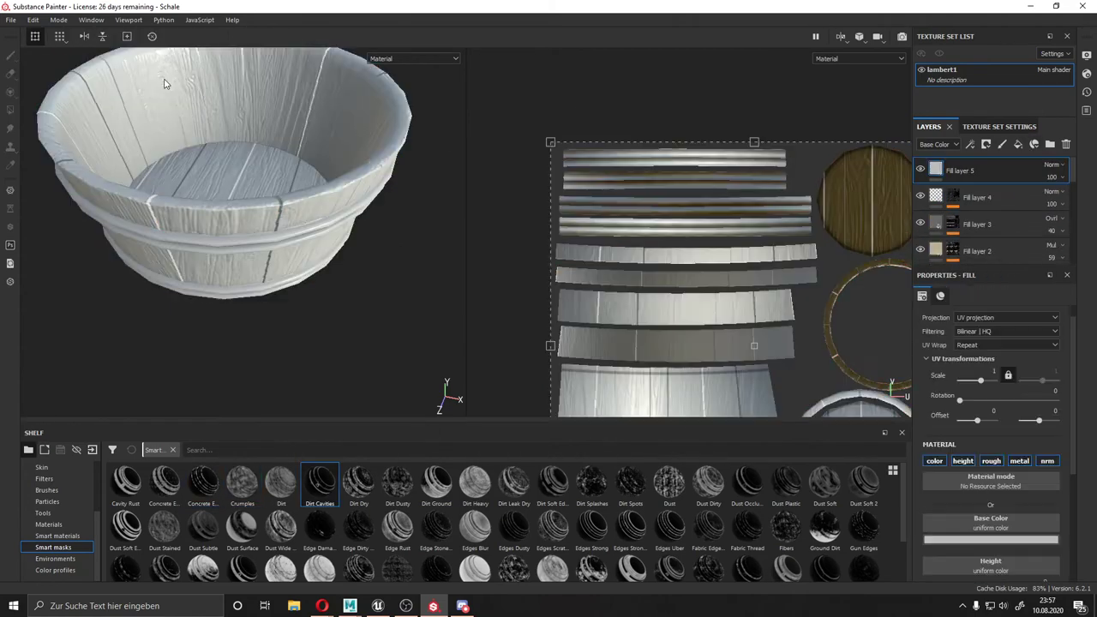
{"action": "scroll", "coordinate": [607, 482], "scroll_direction": "down", "scroll_amount": 1}
{"action": "key", "text": "ctrl+y"}
{"action": "key", "text": "ctrl+z"}
- Put an edge smart mask on Fill layer 5, blend Multiply, roughness about 0.71, grey base colour
{"action": "left_click_drag", "start_coordinate": [706, 474], "coordinate": [958, 172]}
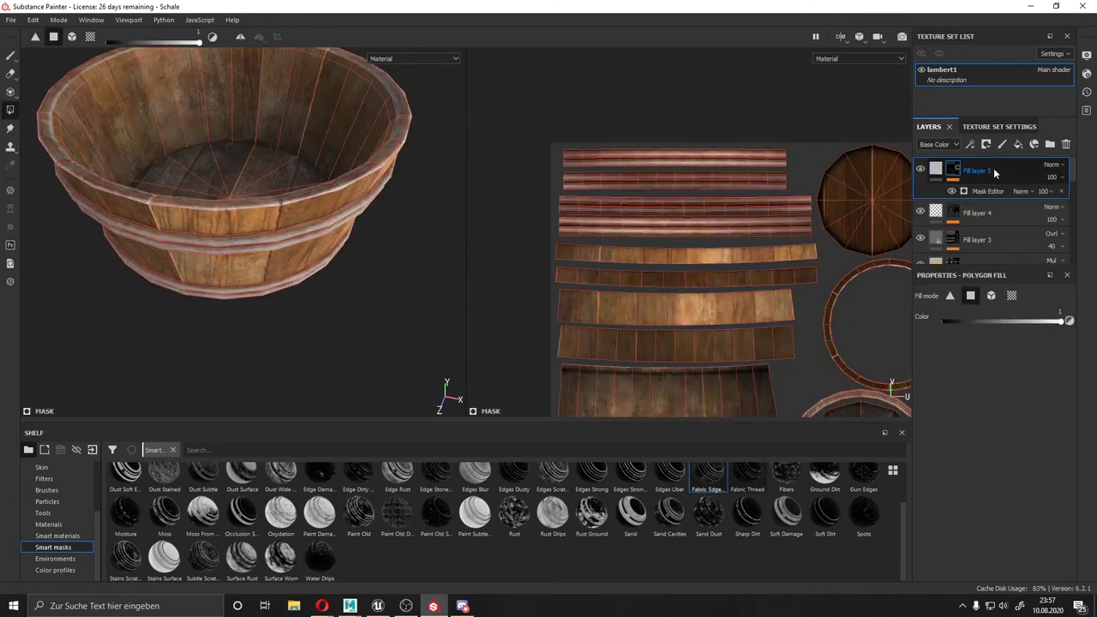
{"action": "left_click", "coordinate": [1053, 165]}
{"action": "left_click", "coordinate": [1050, 219]}
{"action": "left_click", "coordinate": [963, 460]}
{"action": "scroll", "coordinate": [1011, 547], "scroll_direction": "down", "scroll_amount": 1}
{"action": "left_click", "coordinate": [1013, 558]}
{"action": "left_click", "coordinate": [1032, 506]}
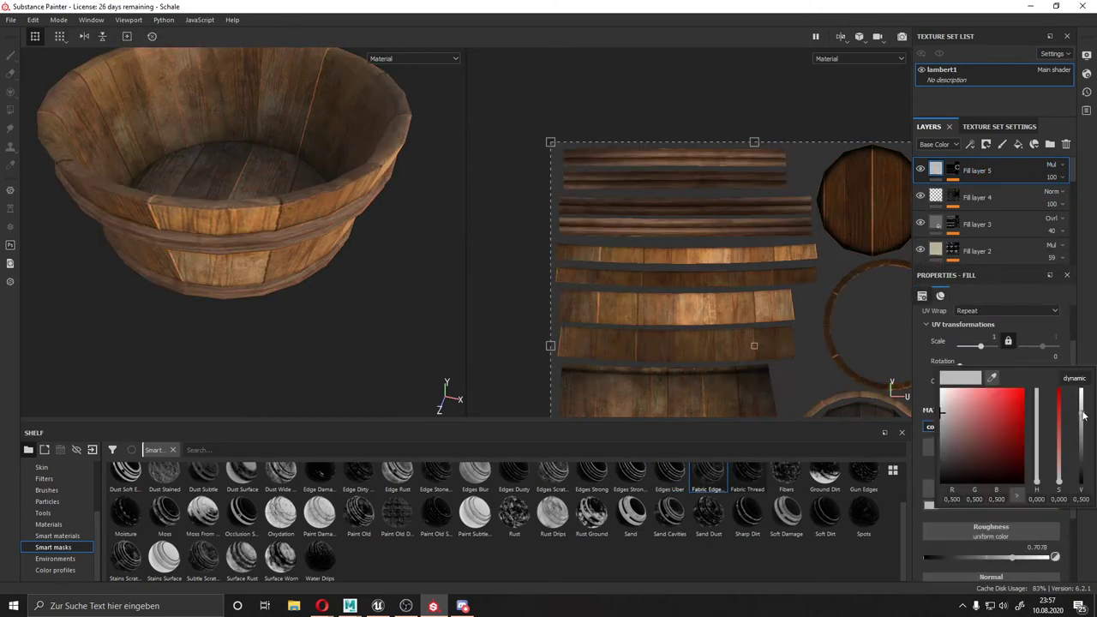
{"action": "left_click", "coordinate": [952, 171]}
- Adjust Fill layer 5's mask generator global balance and set curvature influence to 1
{"action": "left_click", "coordinate": [987, 191]}
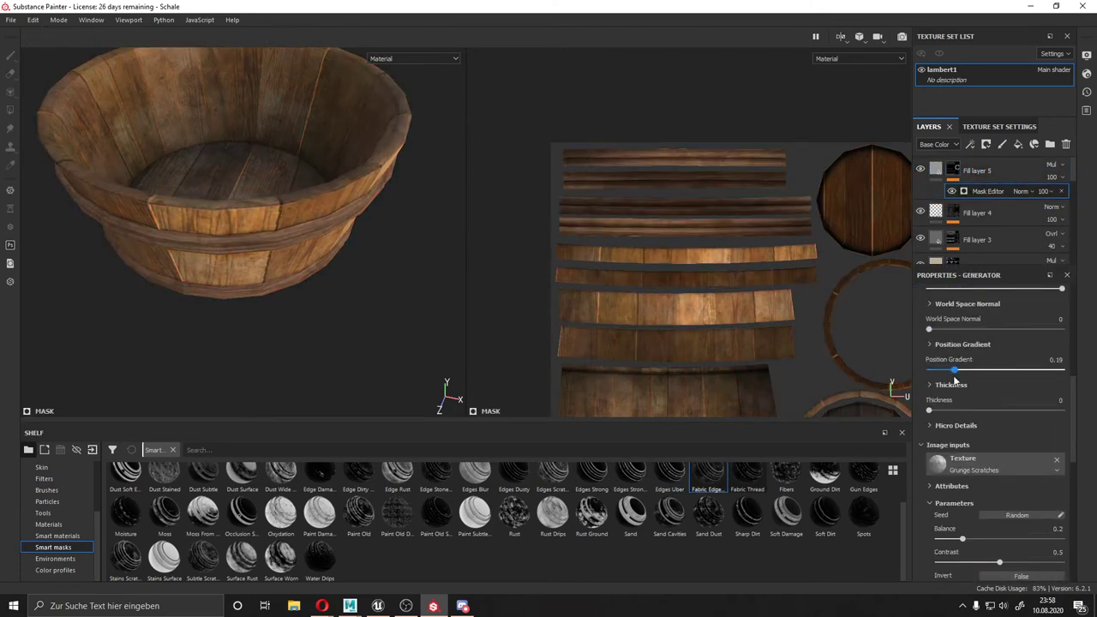
{"action": "left_click", "coordinate": [1008, 413]}
{"action": "scroll", "coordinate": [972, 535], "scroll_direction": "down", "scroll_amount": 3}
{"action": "left_click", "coordinate": [1058, 460]}
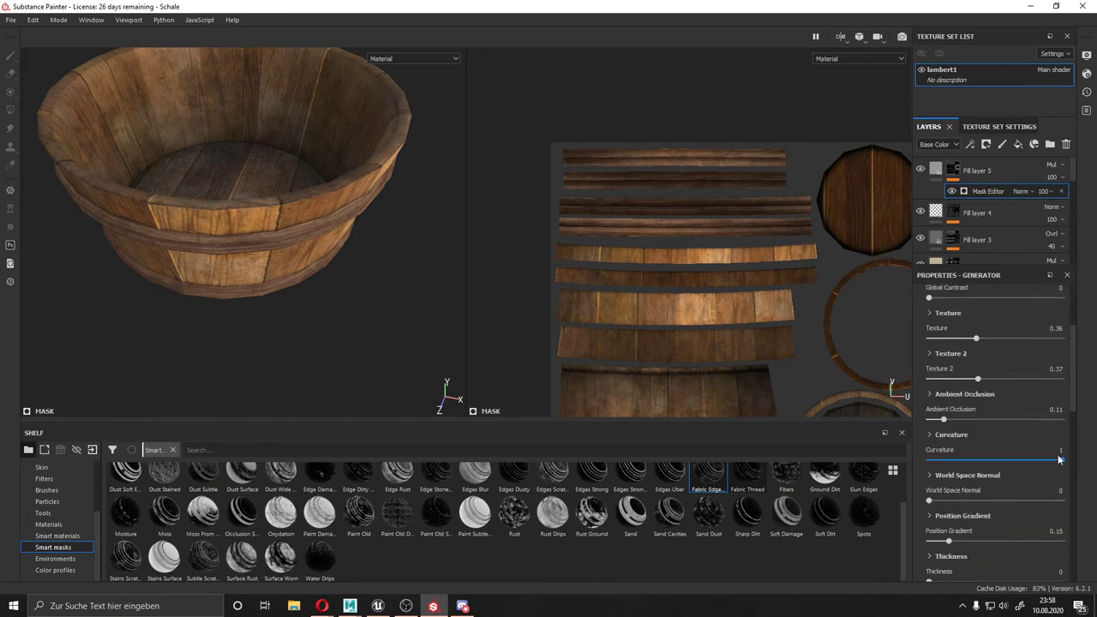
{"action": "left_click_drag", "start_coordinate": [372, 290], "coordinate": [343, 192], "text": "alt"}
- Export the bucket's textures as Targa files
{"action": "left_click", "coordinate": [10, 19]}
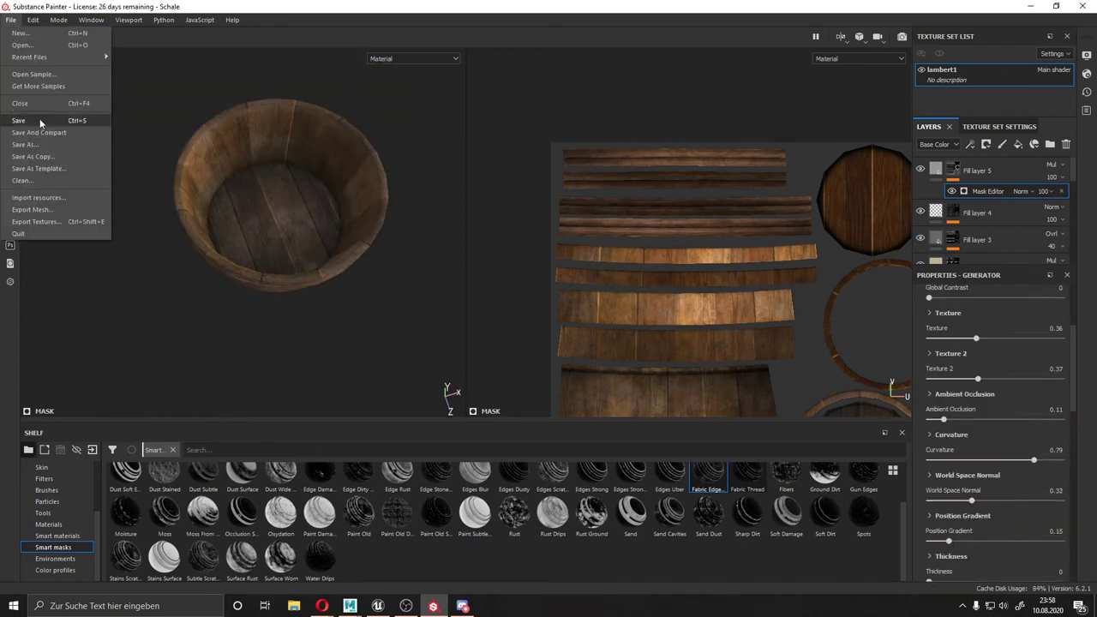
{"action": "left_click", "coordinate": [35, 225]}
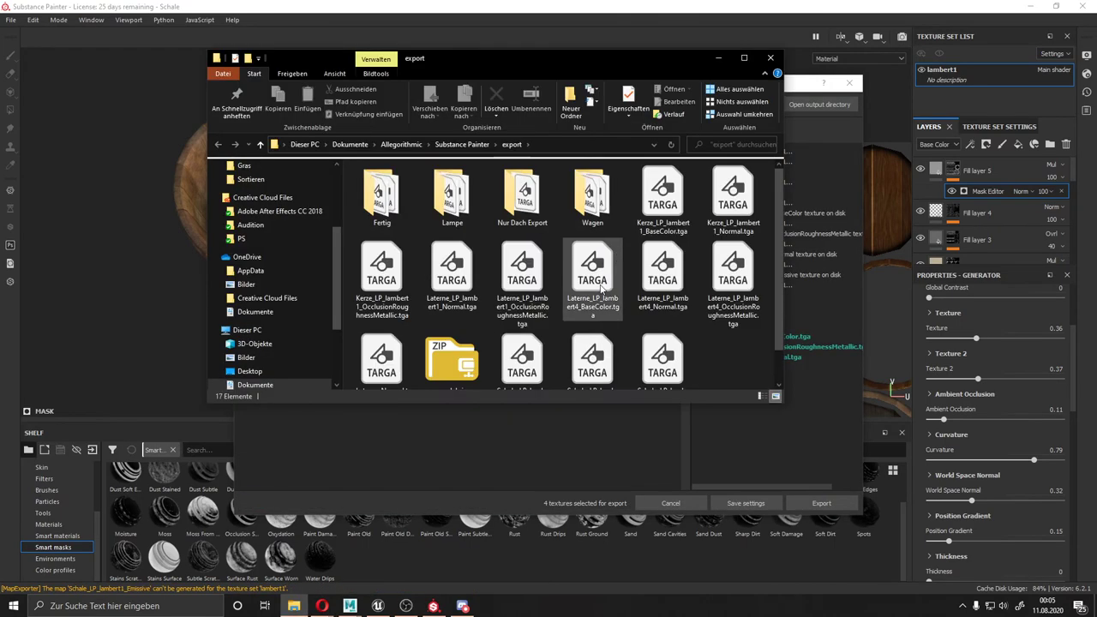
{"action": "scroll", "coordinate": [602, 277], "scroll_direction": "down", "scroll_amount": 1}
{"action": "right_click", "coordinate": [294, 606]}
- Import the Schale.fbx mesh from the ModelleExport folder into Unreal
{"action": "left_click", "coordinate": [292, 514]}
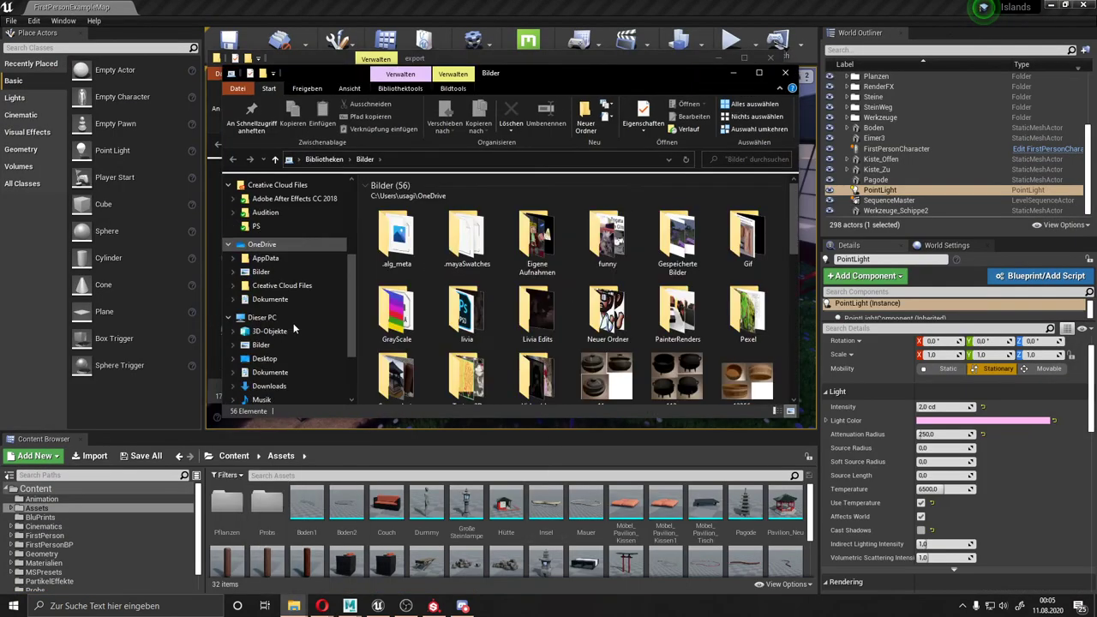
{"action": "scroll", "coordinate": [426, 239], "scroll_direction": "down", "scroll_amount": 2}
{"action": "left_click_drag", "start_coordinate": [396, 290], "coordinate": [267, 506]}
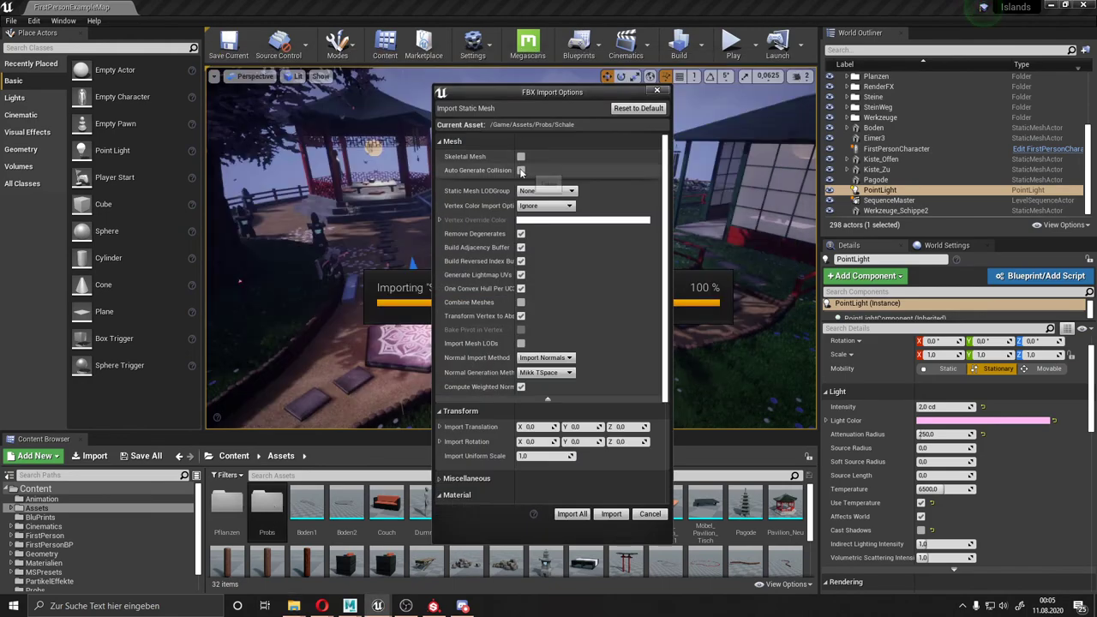
{"action": "left_click", "coordinate": [610, 515]}
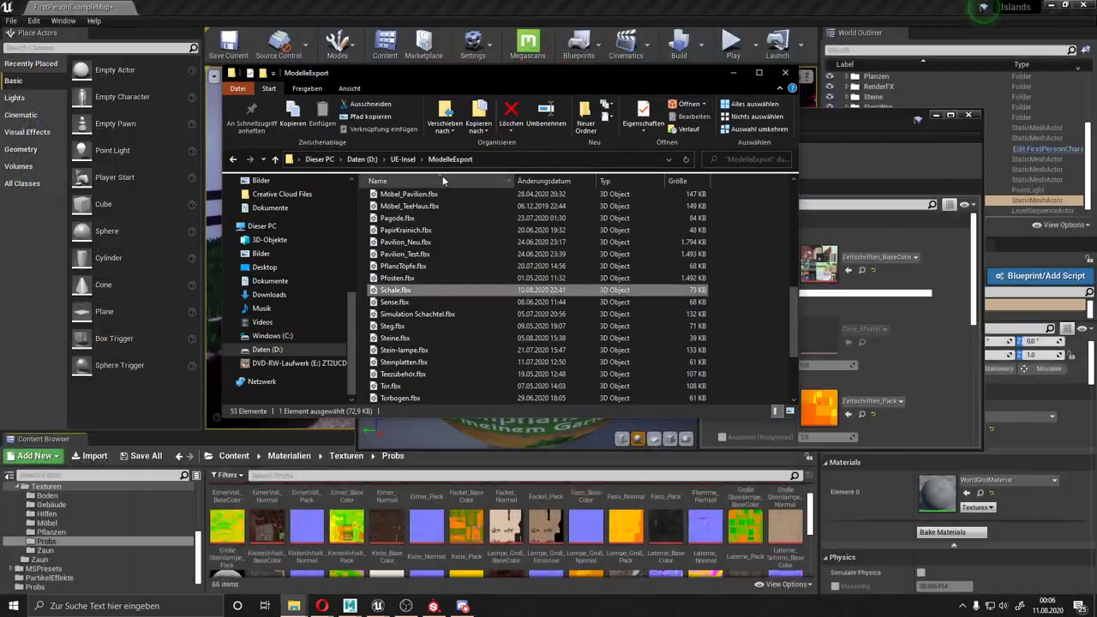
- Rename the exported textures to Schale_Normal and Schale_Pack and copy them into Texturen/Probs
{"action": "double_click", "coordinate": [396, 287]}
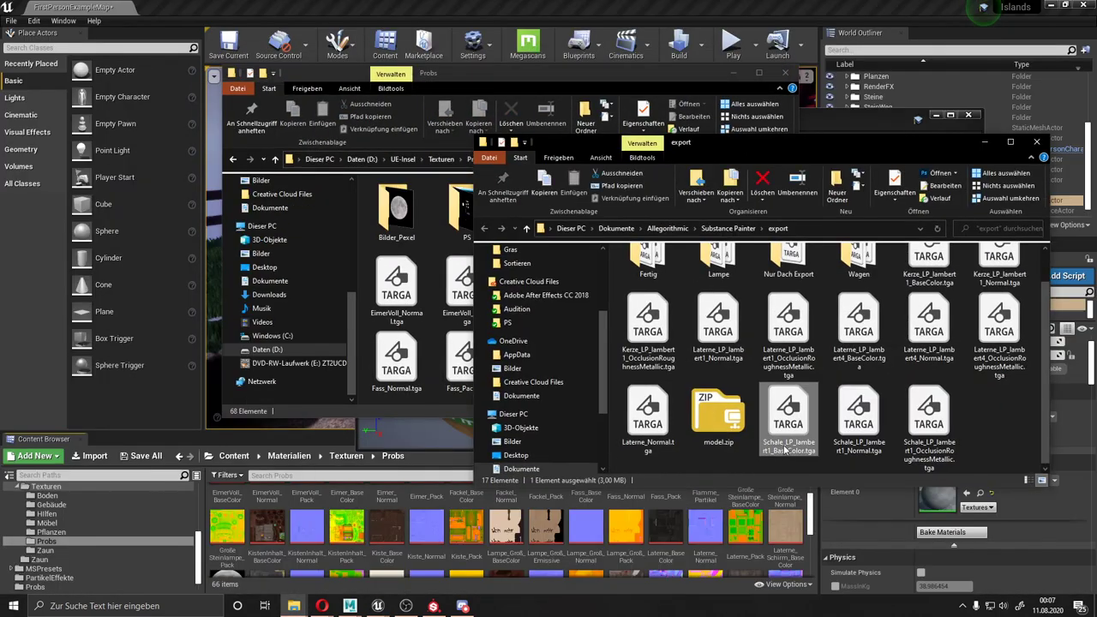
{"action": "key", "text": "BackSpace"}
{"action": "key", "text": "Return"}
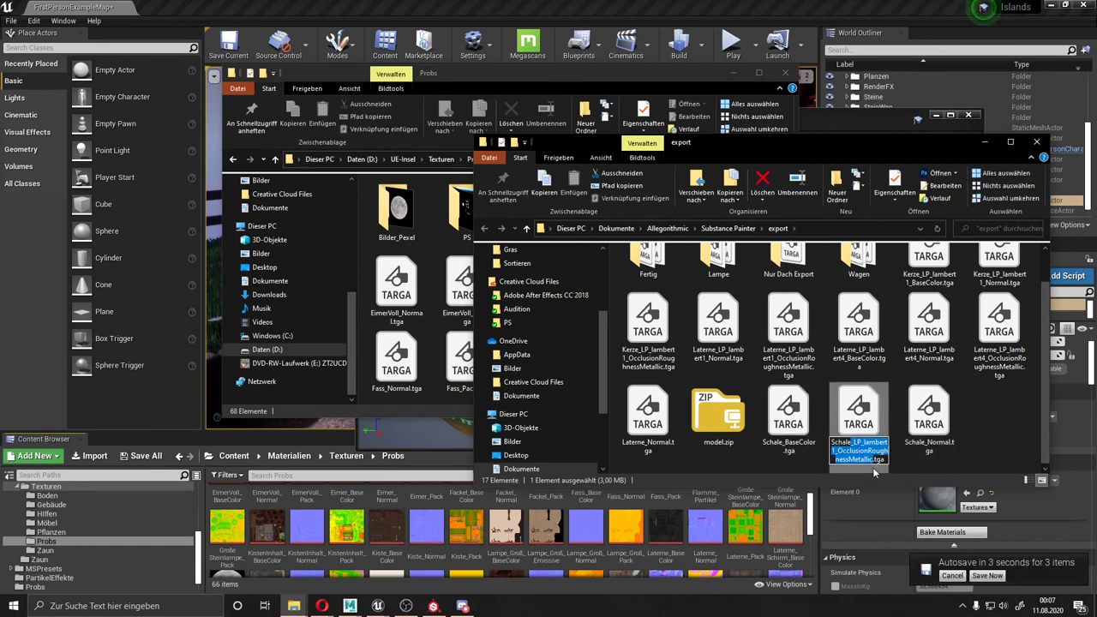
{"action": "type", "text": "Schale_Pack"}
{"action": "key", "text": "Return"}
{"action": "left_click", "coordinate": [788, 420], "text": "shift"}
{"action": "left_click_drag", "start_coordinate": [789, 420], "coordinate": [411, 291]}
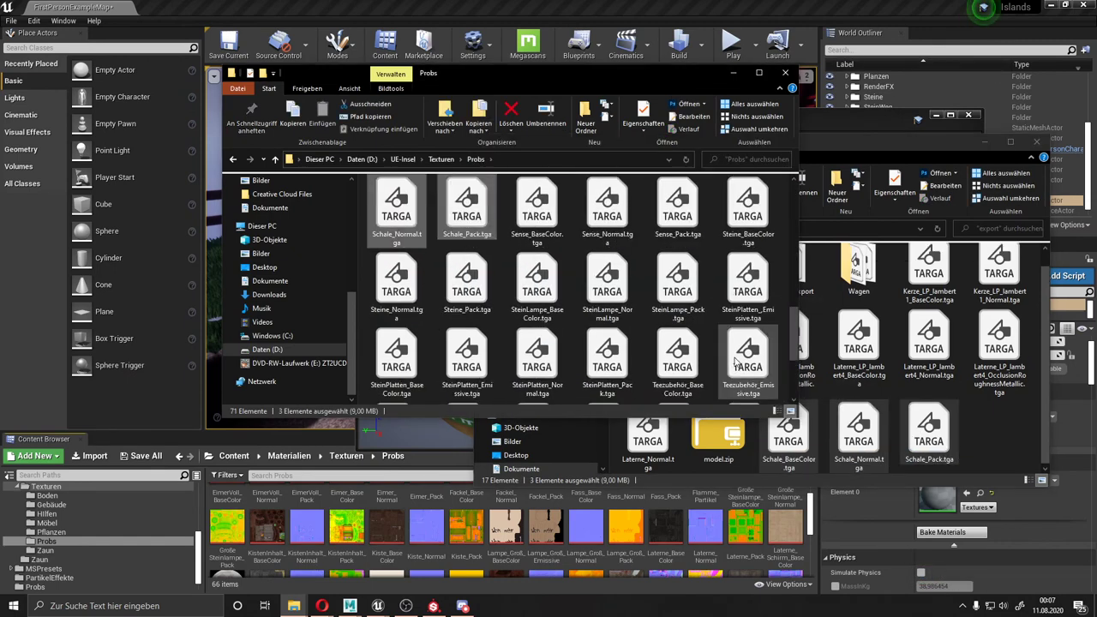
{"action": "left_click", "coordinate": [704, 559]}
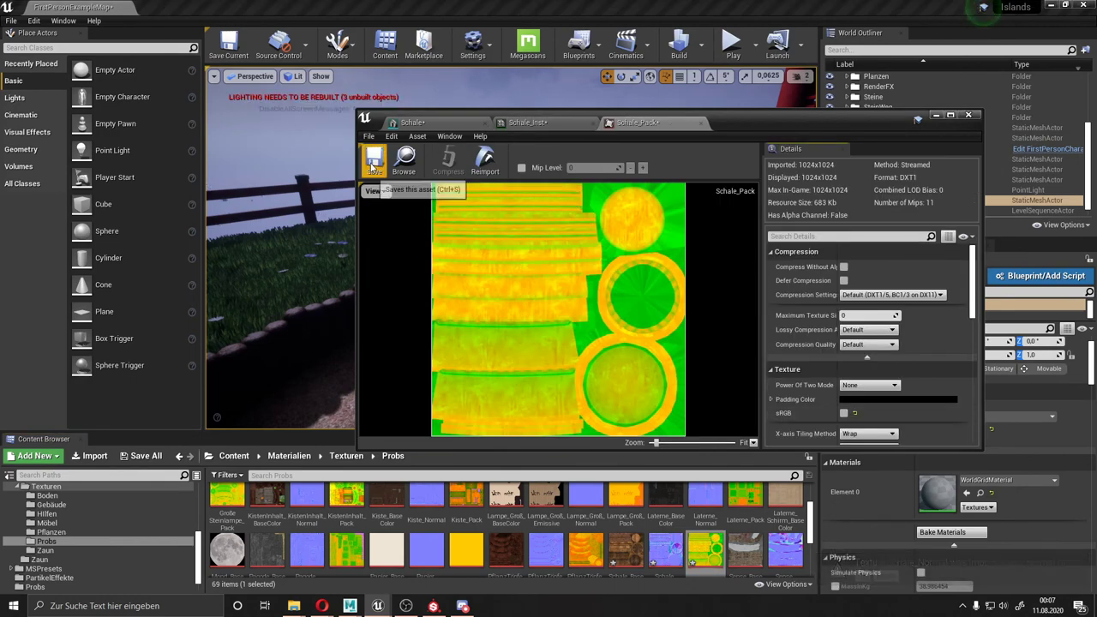
- Assign Schale_BaseColor, Schale_Pack and Schale_Normal to Schale_Inst's Farbe, Pack and Normal slots and save
{"action": "left_click_drag", "start_coordinate": [705, 549], "coordinate": [819, 407]}
{"action": "left_click_drag", "start_coordinate": [626, 549], "coordinate": [819, 263]}
{"action": "left_click_drag", "start_coordinate": [666, 549], "coordinate": [814, 416]}
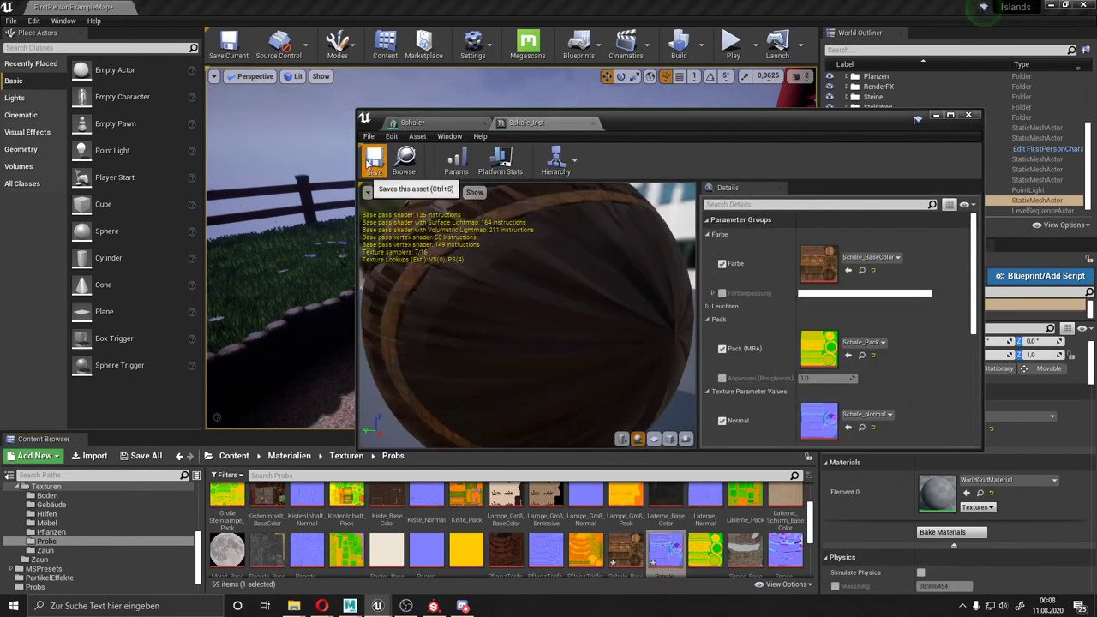
{"action": "left_click", "coordinate": [373, 160]}
- Place the Schale bowl in the level beside the path and view it from several distances
{"action": "left_click", "coordinate": [411, 123]}
{"action": "left_click_drag", "start_coordinate": [600, 122], "coordinate": [858, 259]}
{"action": "right_click_drag", "start_coordinate": [476, 249], "coordinate": [476, 249]}
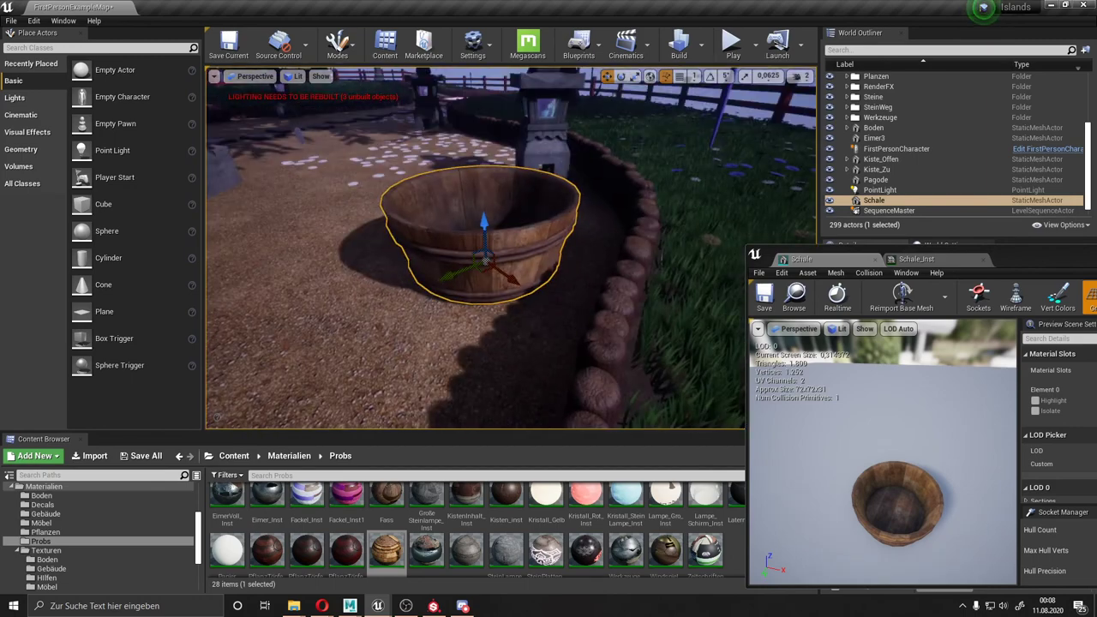
{"action": "left_click_drag", "start_coordinate": [476, 249], "coordinate": [559, 222], "text": "alt"}
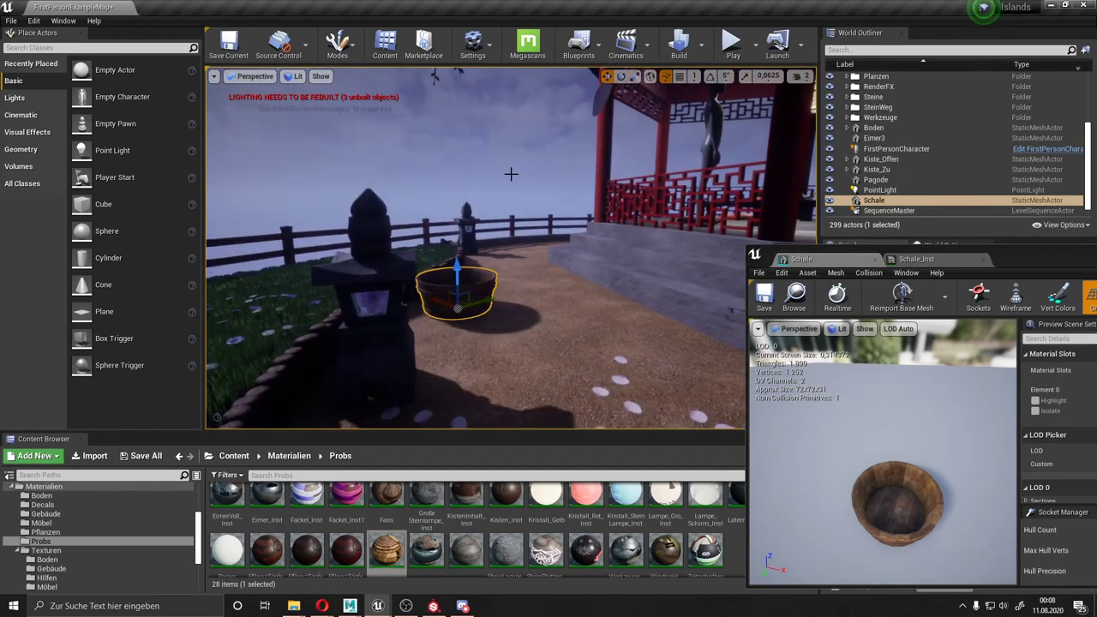
{"action": "left_click", "coordinate": [509, 174]}
{"action": "right_click_drag", "start_coordinate": [509, 228], "coordinate": [509, 228]}
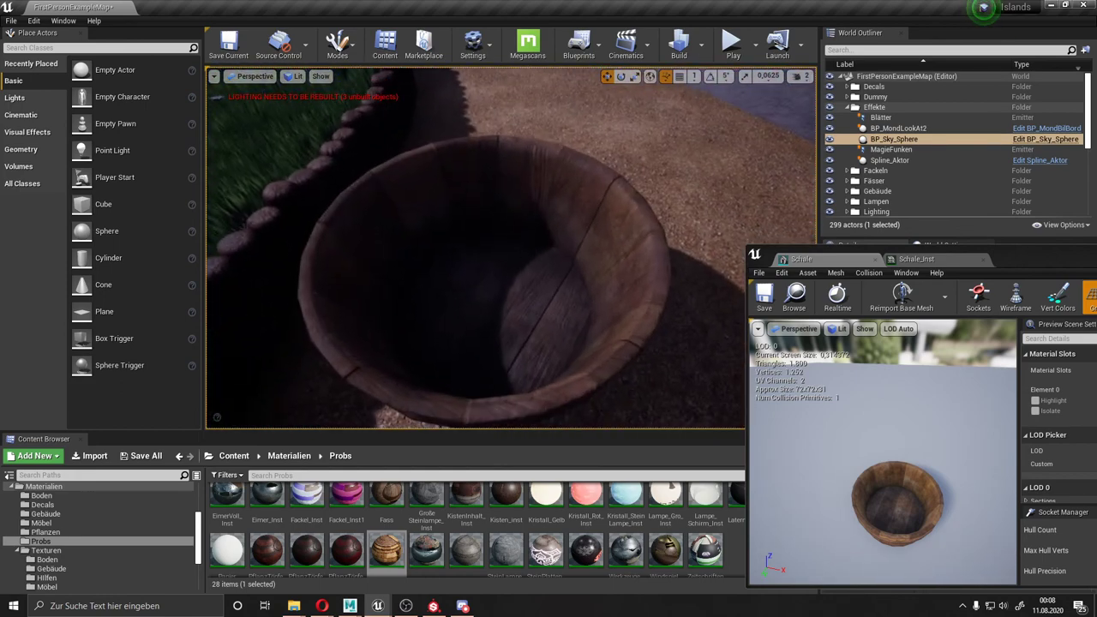
{"action": "right_click_drag", "start_coordinate": [670, 210], "coordinate": [670, 211]}
{"action": "left_click_drag", "start_coordinate": [1020, 259], "coordinate": [427, 143]}
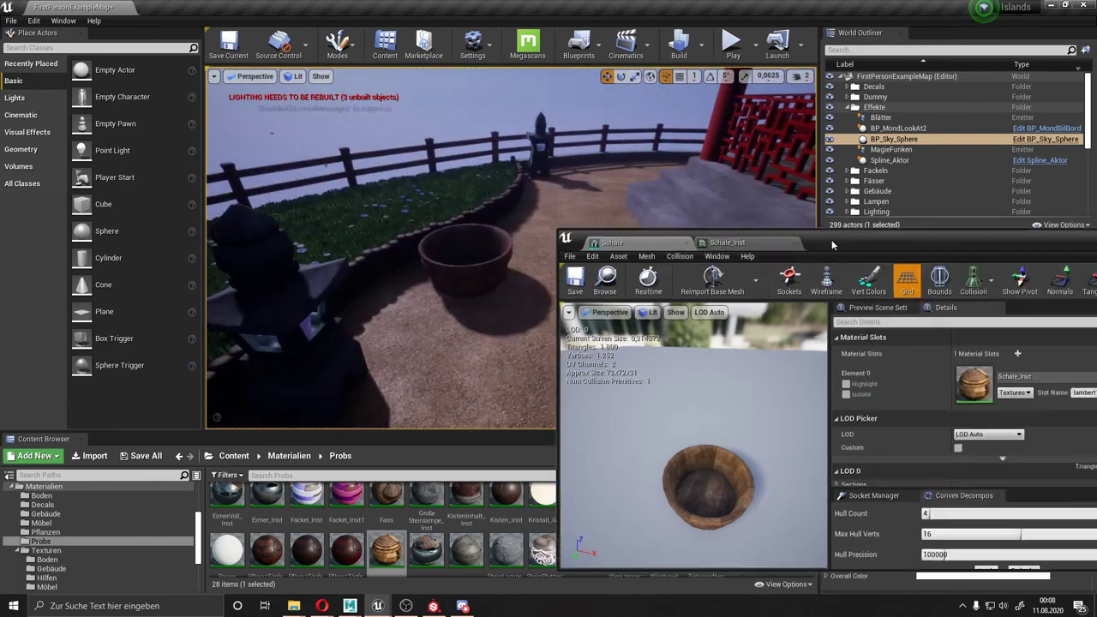
{"action": "left_click", "coordinate": [764, 139]}
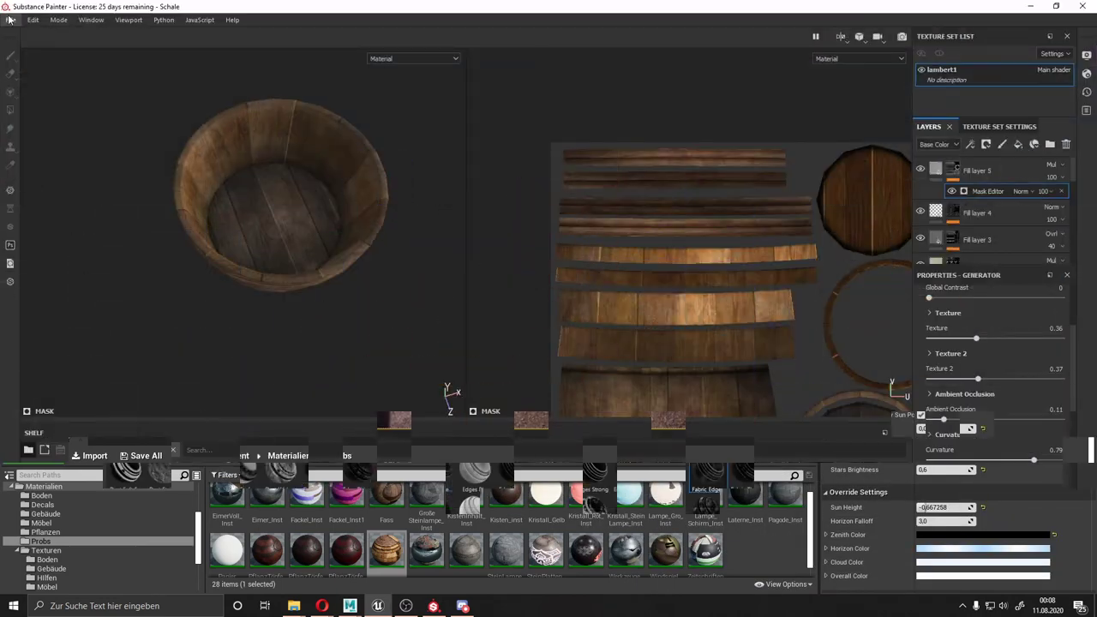
- Choose the Sketchfab output template, then check the texture set settings
{"action": "left_click", "coordinate": [550, 174]}
{"action": "left_click", "coordinate": [548, 194]}
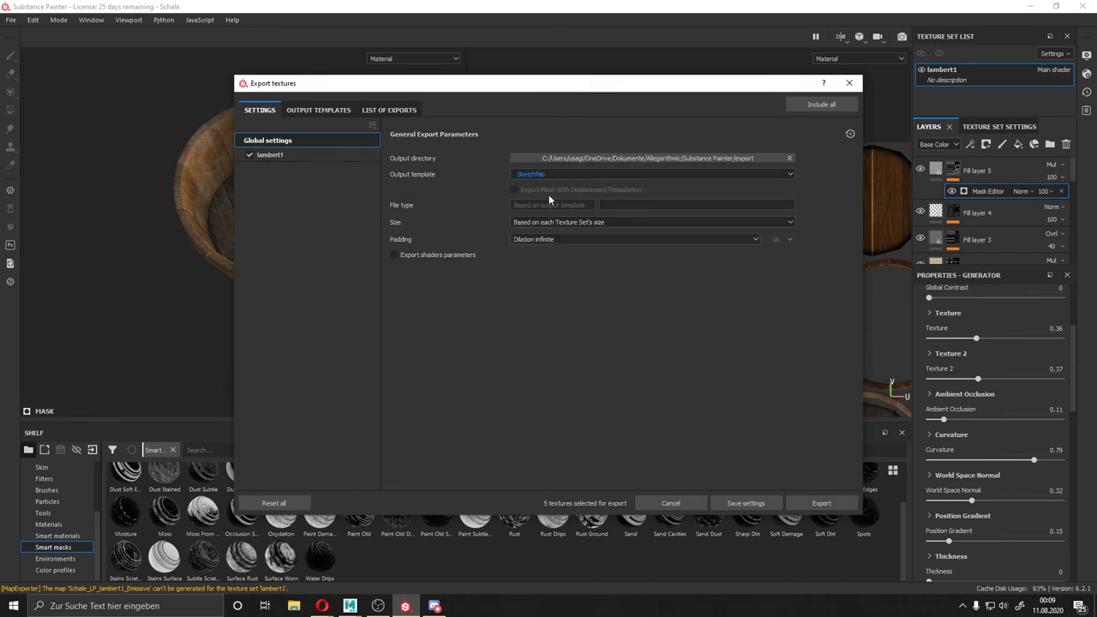
{"action": "left_click", "coordinate": [660, 222]}
{"action": "left_click", "coordinate": [660, 222]}
{"action": "left_click", "coordinate": [850, 83]}
{"action": "left_click", "coordinate": [998, 126]}
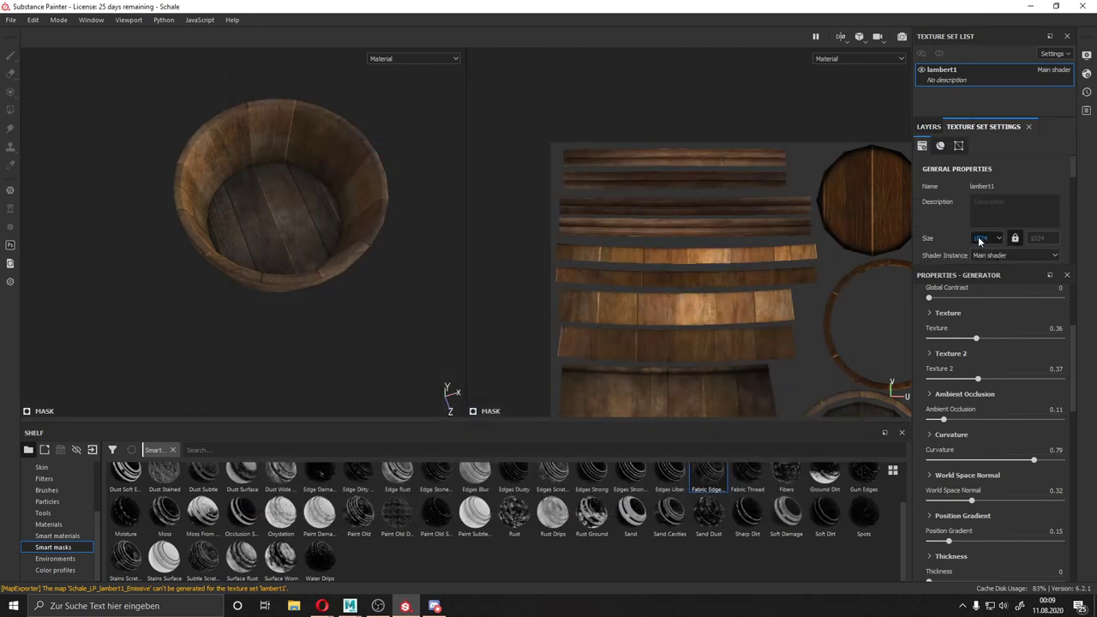
{"action": "left_click", "coordinate": [926, 127]}
- Export the textures with the Sketchfab template, unchanged size and Dilation infinite padding
{"action": "left_click", "coordinate": [10, 19]}
{"action": "left_click", "coordinate": [35, 220]}
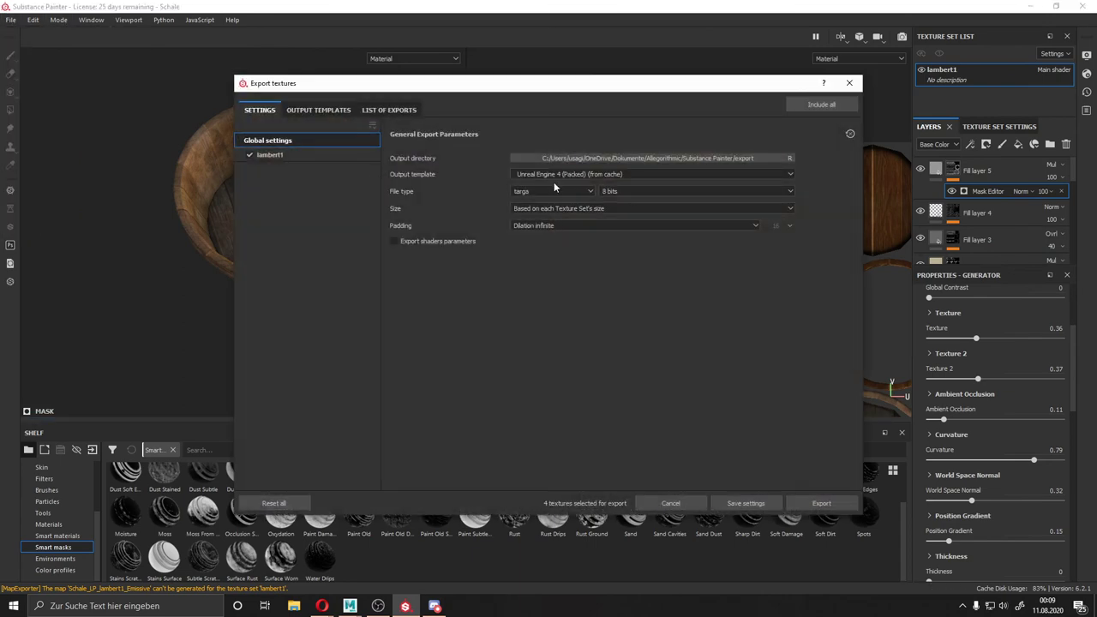
{"action": "left_click", "coordinate": [629, 208]}
{"action": "left_click", "coordinate": [643, 321]}
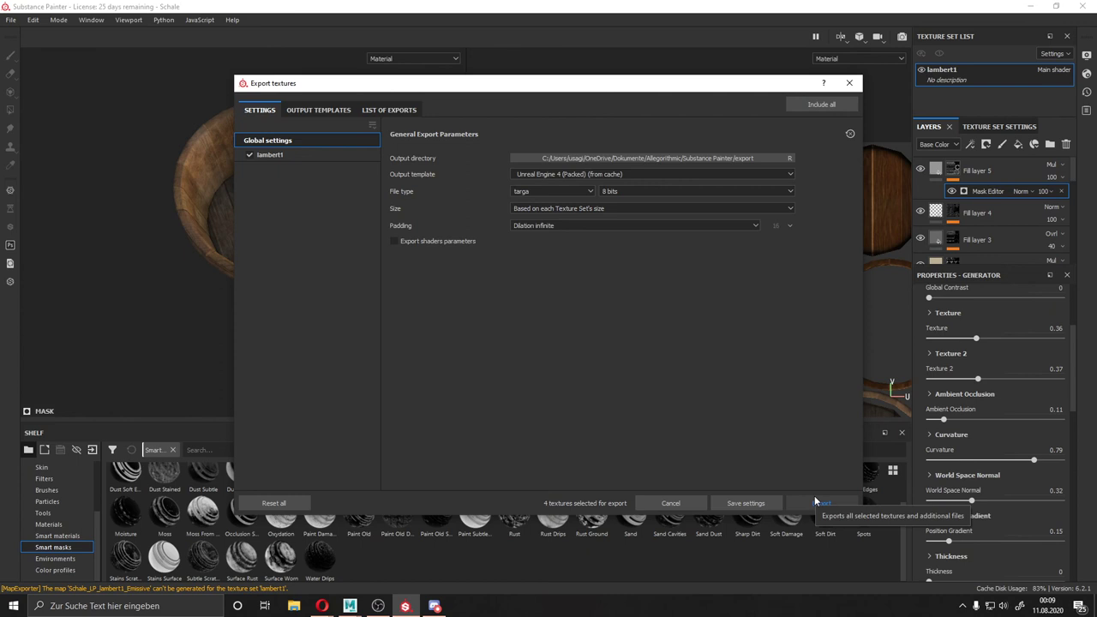
{"action": "left_click", "coordinate": [625, 174]}
{"action": "left_click", "coordinate": [607, 182]}
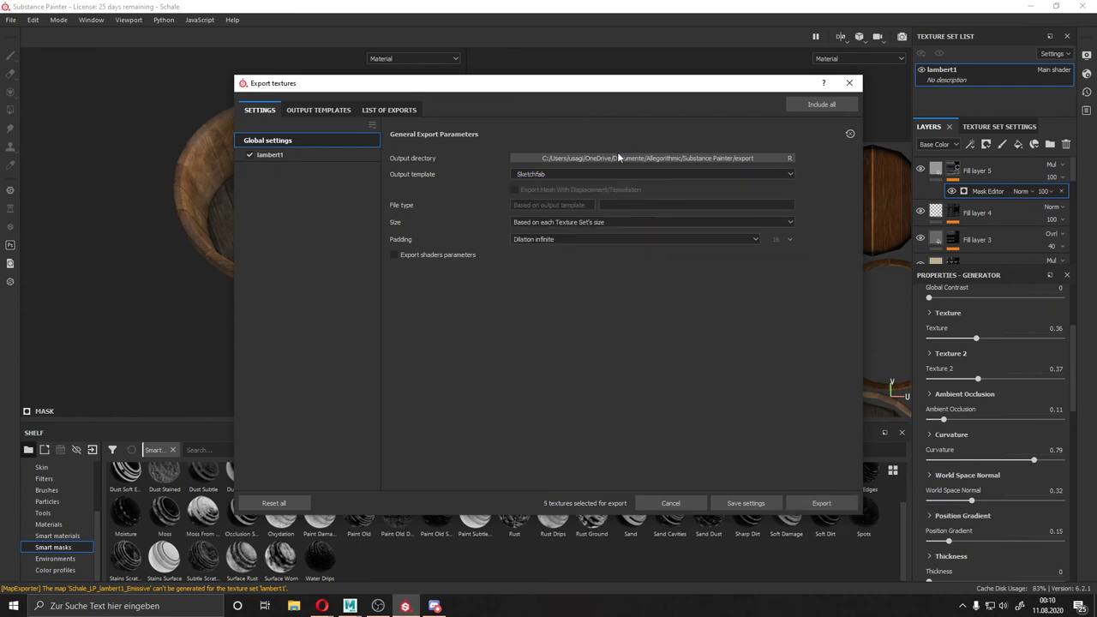
{"action": "left_click", "coordinate": [622, 241]}
{"action": "left_click", "coordinate": [622, 256]}
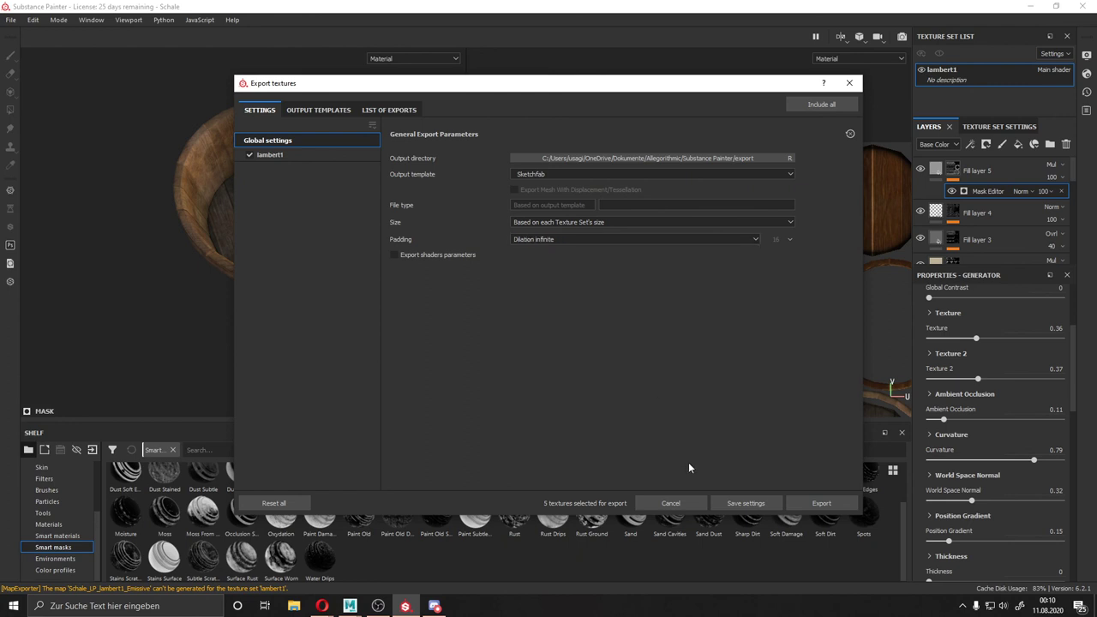
{"action": "left_click", "coordinate": [815, 503]}
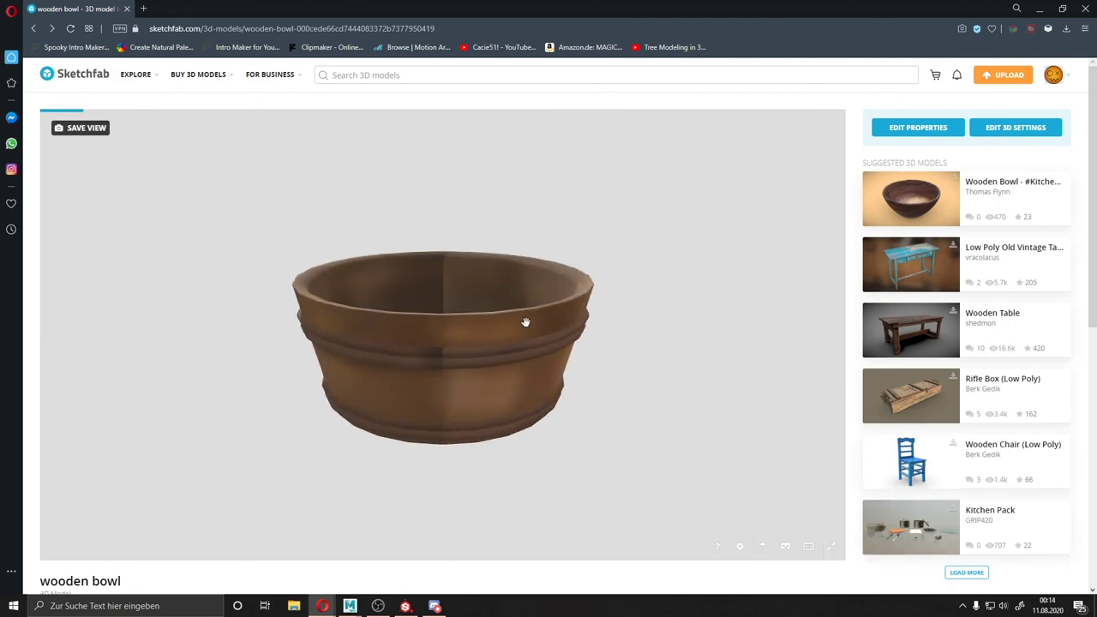
- Orbit the wooden bowl in Sketchfab's 3D viewer to see it from above
{"action": "left_click_drag", "start_coordinate": [523, 318], "coordinate": [395, 306]}
{"action": "scroll", "coordinate": [395, 306], "scroll_direction": "up", "scroll_amount": 3}
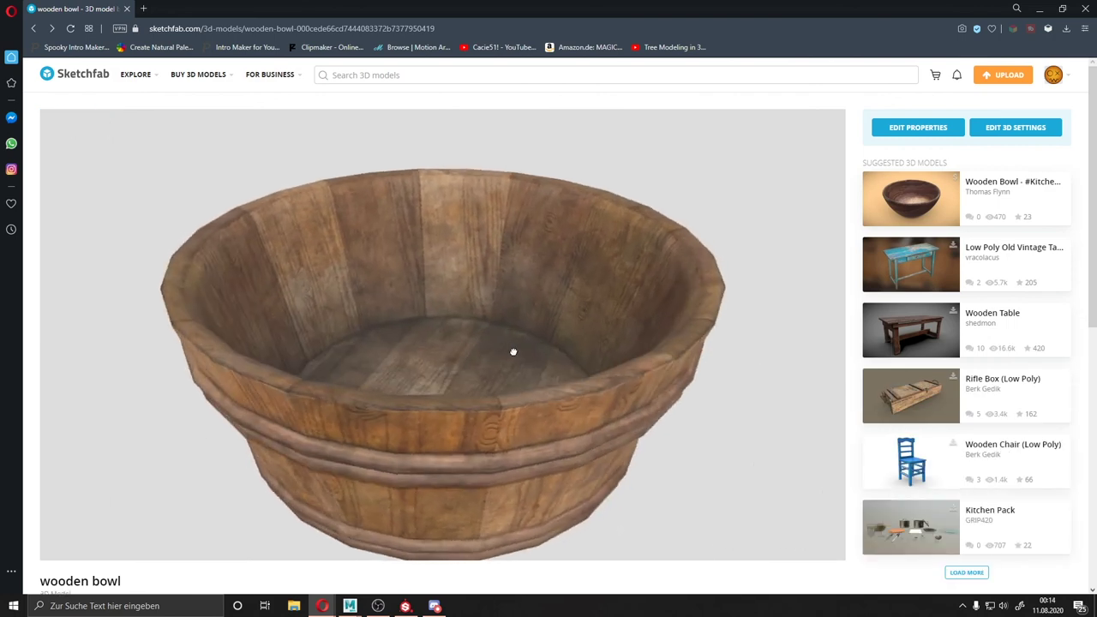